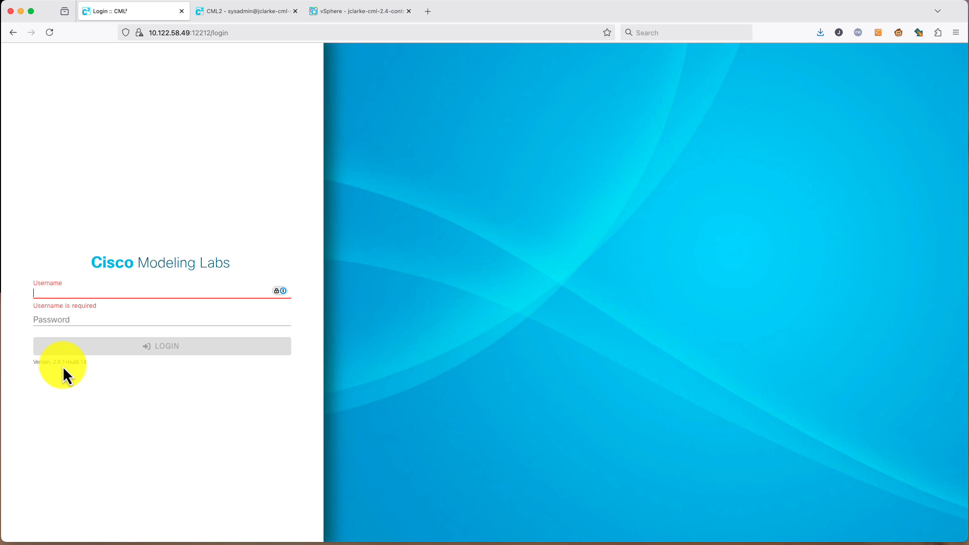
Sign in with the administrator username and password, and decline the offer to save the login
type("admin")
key("Tab")
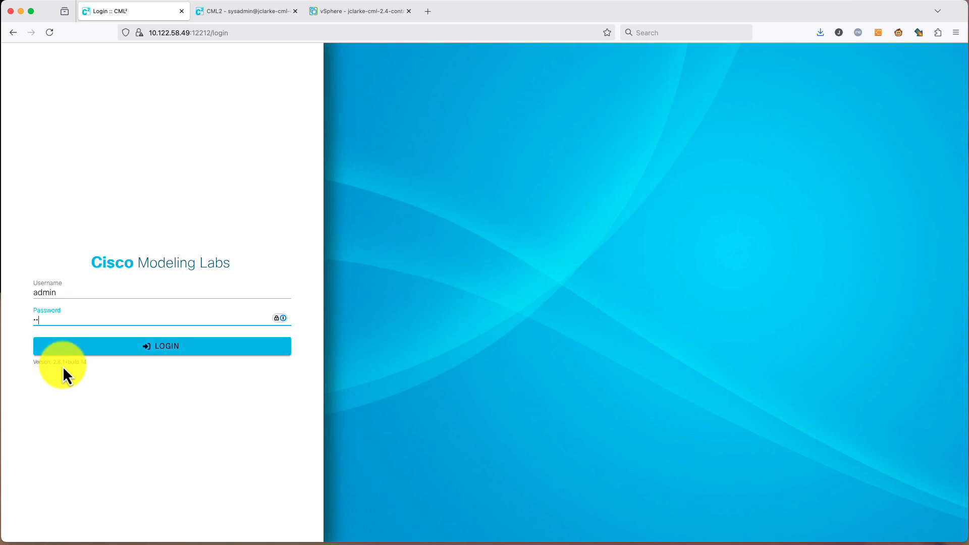
key("Return")
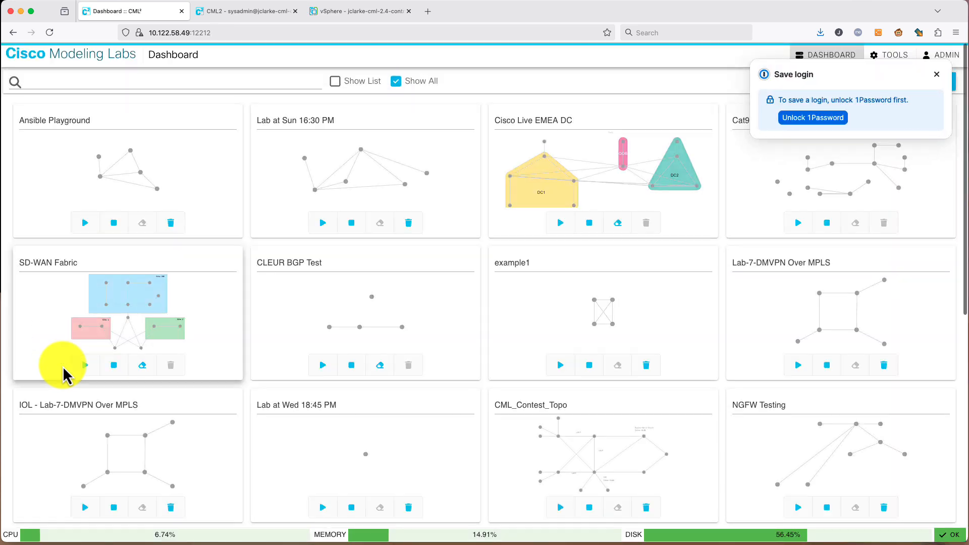
left_click(939, 76)
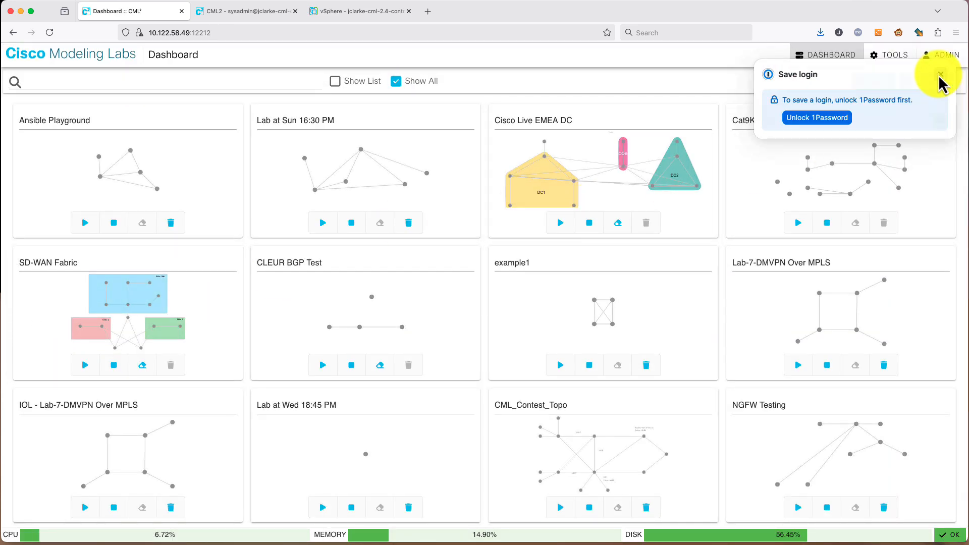
Stop the running Cat9Kv Test lab and filter the dashboard to show only your own labs
scroll(697, 320, "down", 10)
scroll(699, 321, "up", 10)
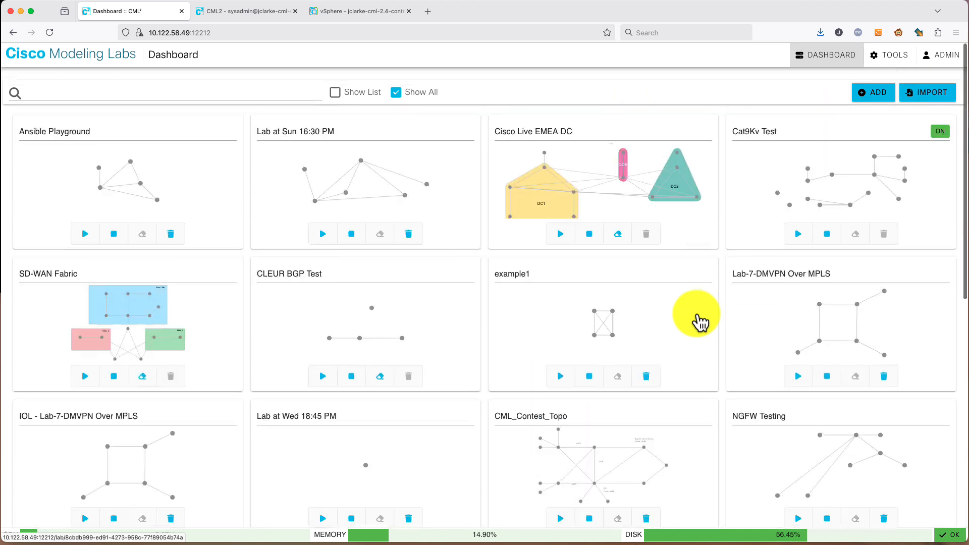
scroll(700, 322, "down", 1)
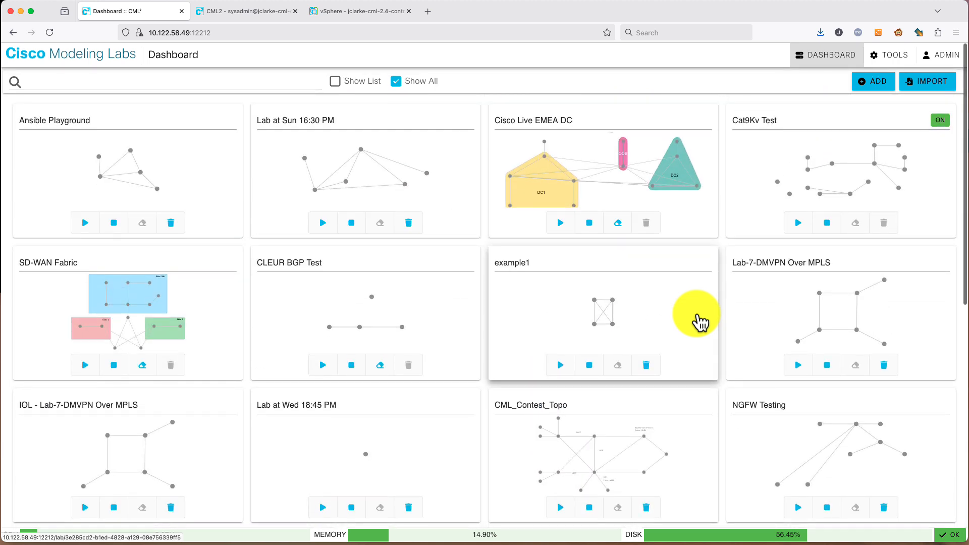
left_click(828, 223)
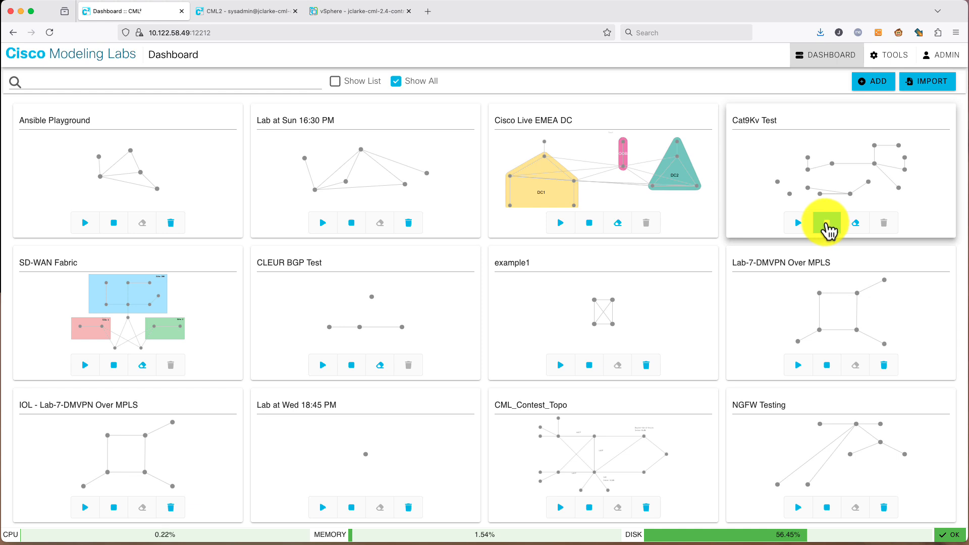
left_click(396, 92)
left_click(395, 92)
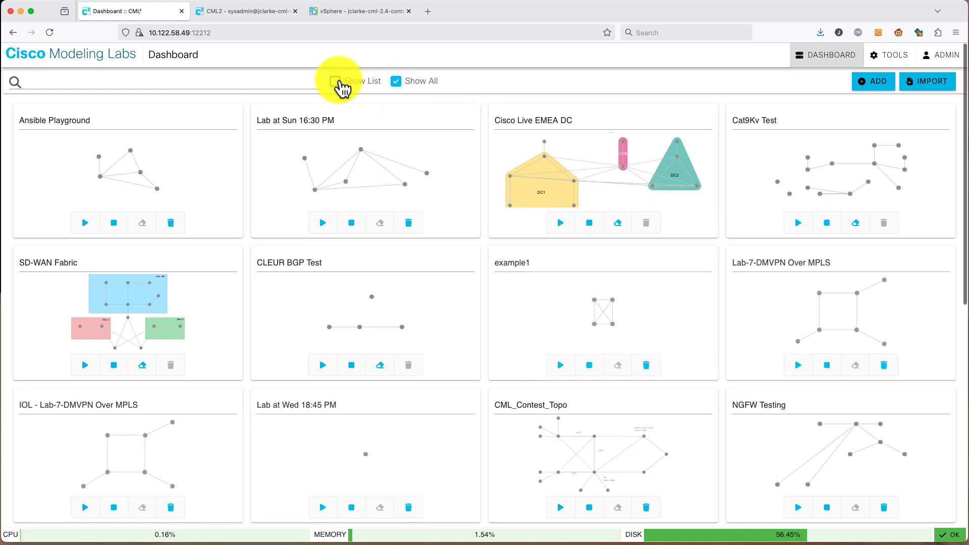
left_click(339, 86)
scroll(158, 209, "down", 10)
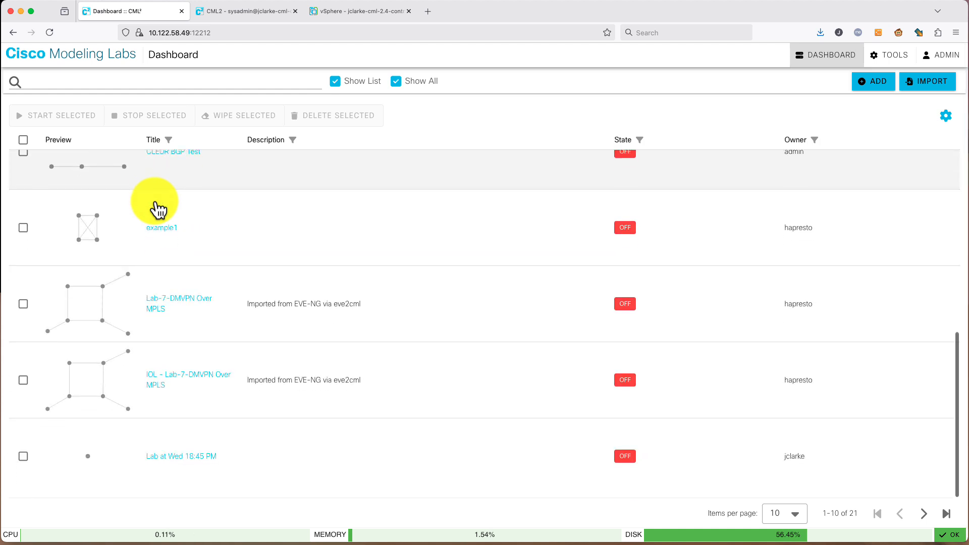
scroll(158, 209, "up", 10)
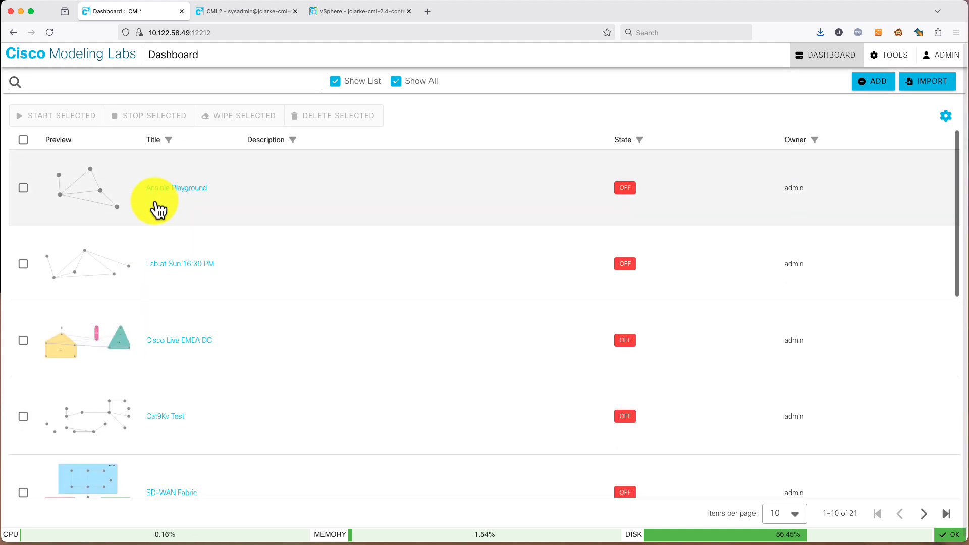
left_click(338, 84)
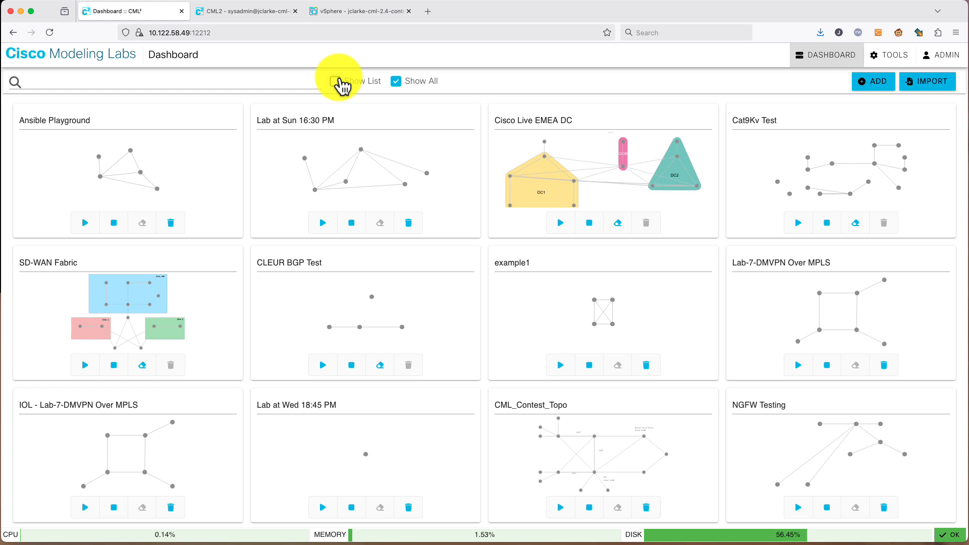
Upload cml2_2.9.0-3_amd64-3.pkg from Downloads on the Upgrade System page
left_click(889, 56)
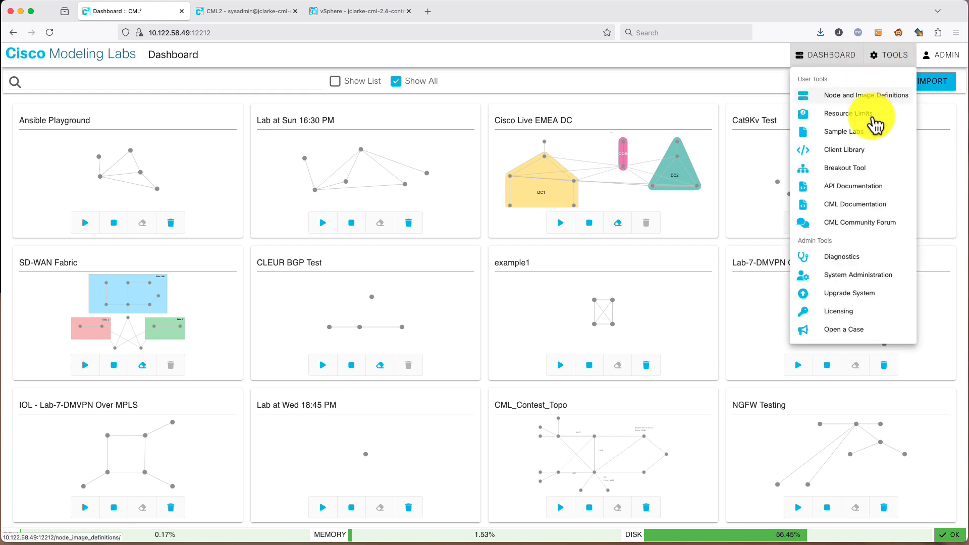
left_click(854, 297)
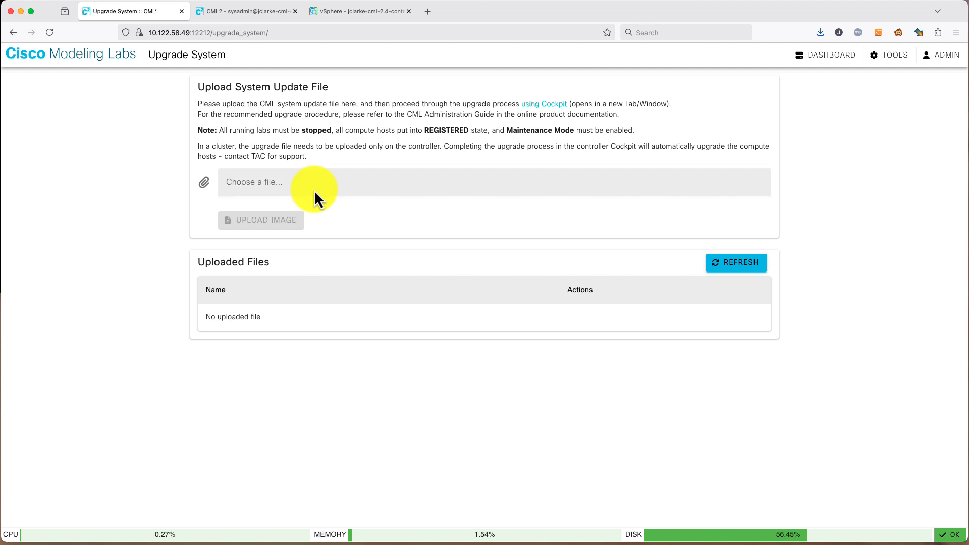
left_click(314, 190)
scroll(569, 112, "down", 3)
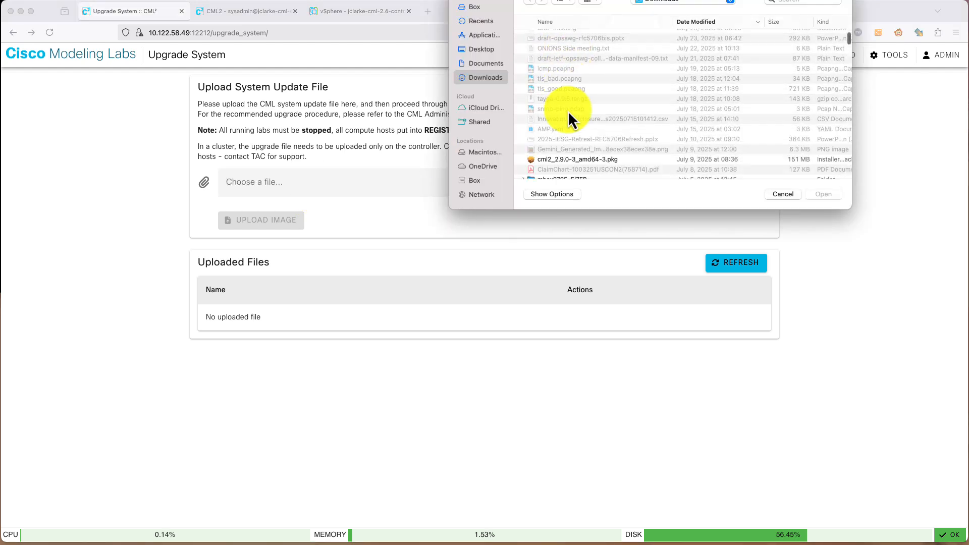
double_click(550, 159)
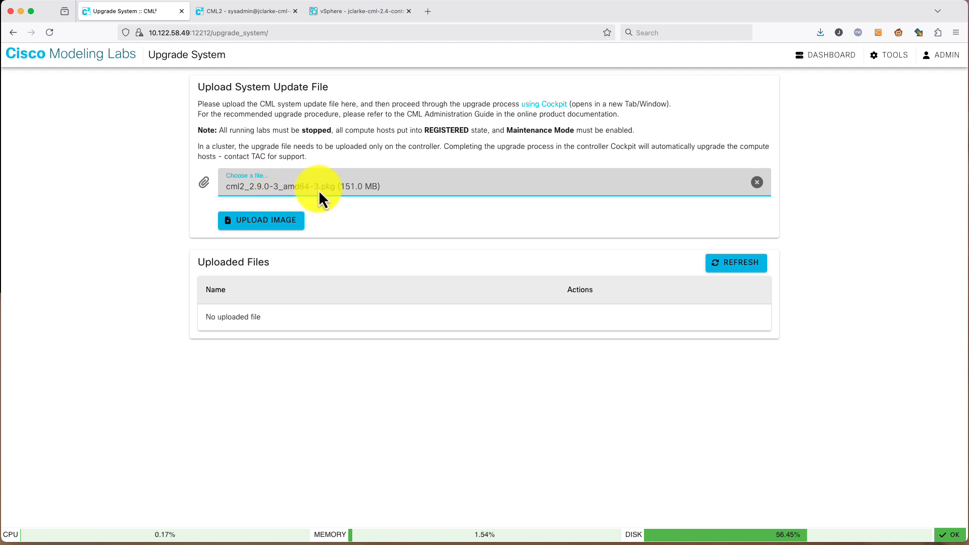
left_click(249, 226)
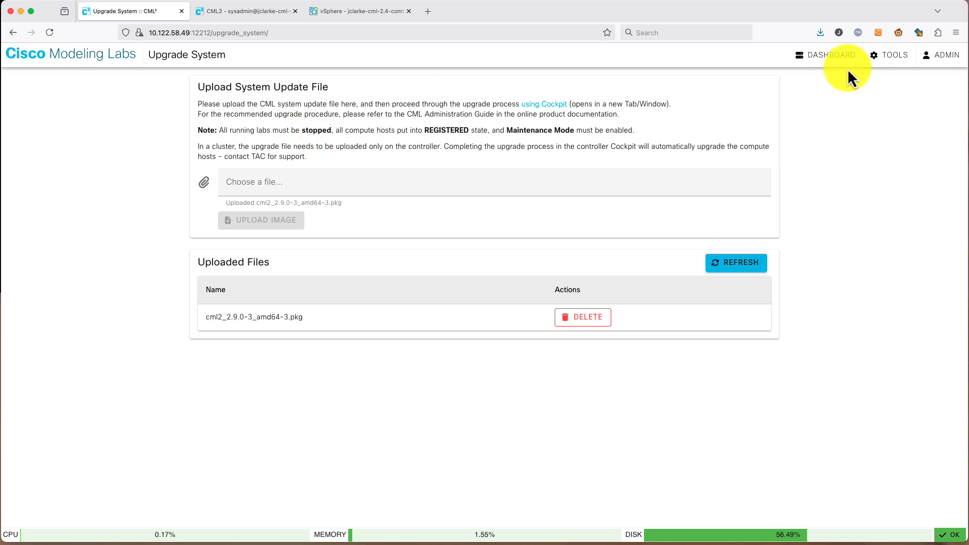
Enable maintenance mode in System Administration and save the setting
left_click(892, 58)
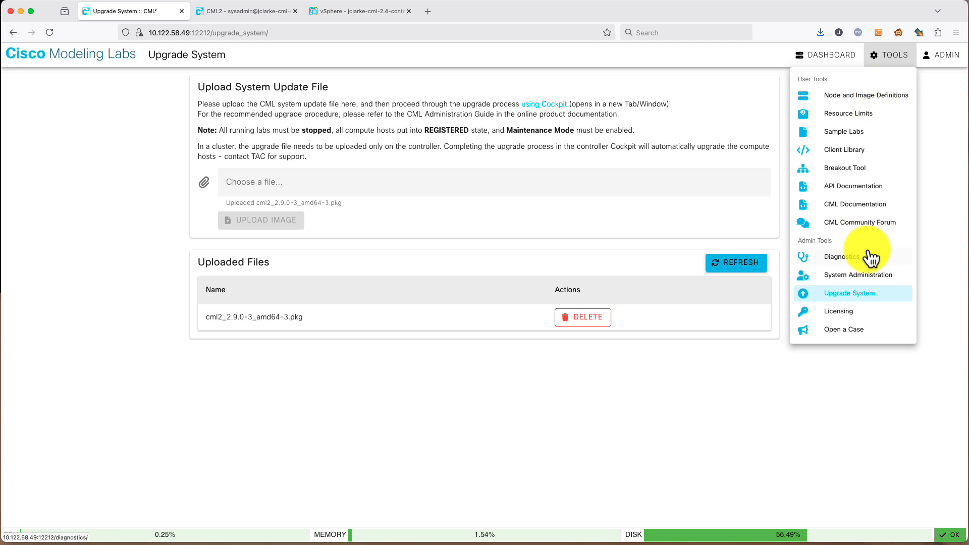
left_click(853, 276)
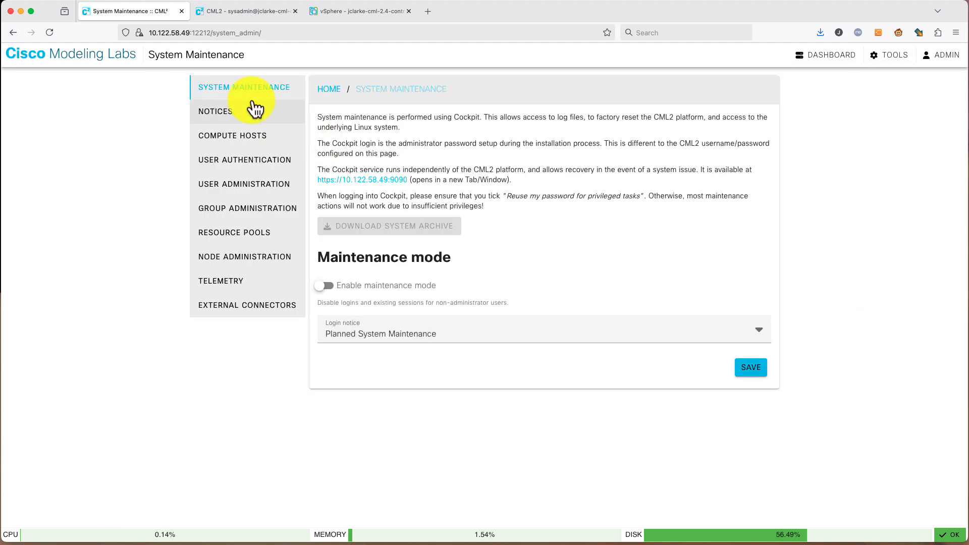
left_click(332, 288)
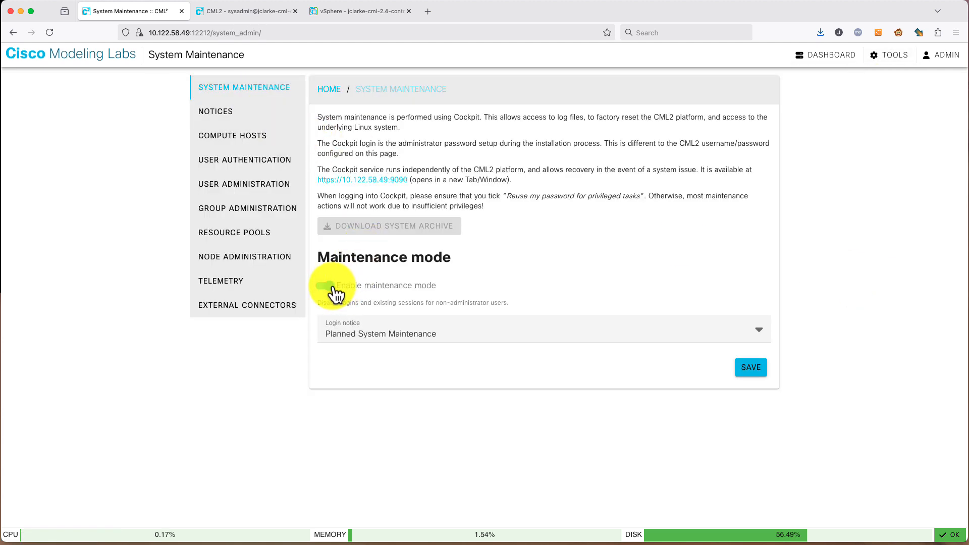
left_click(745, 367)
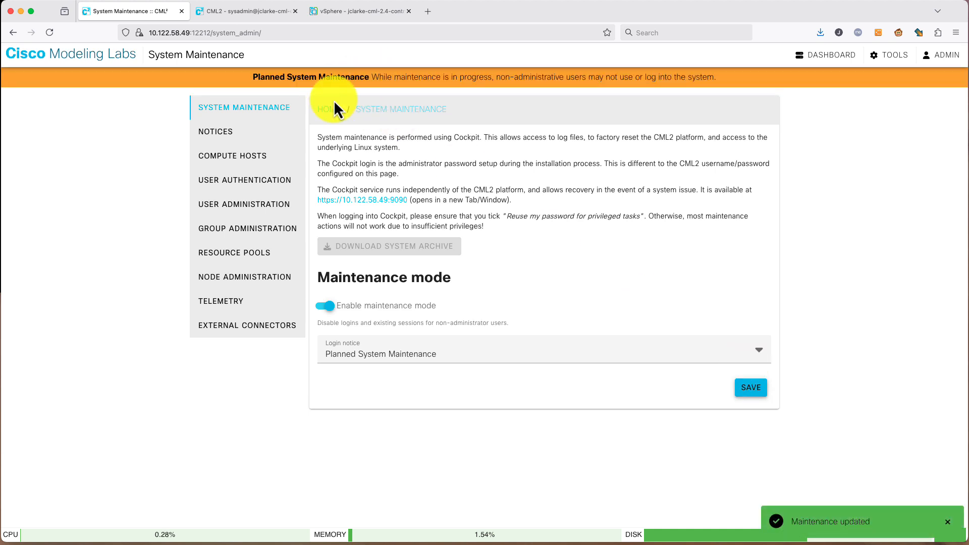
Set the admission state of all three compute hosts to REGISTERED
left_click(231, 158)
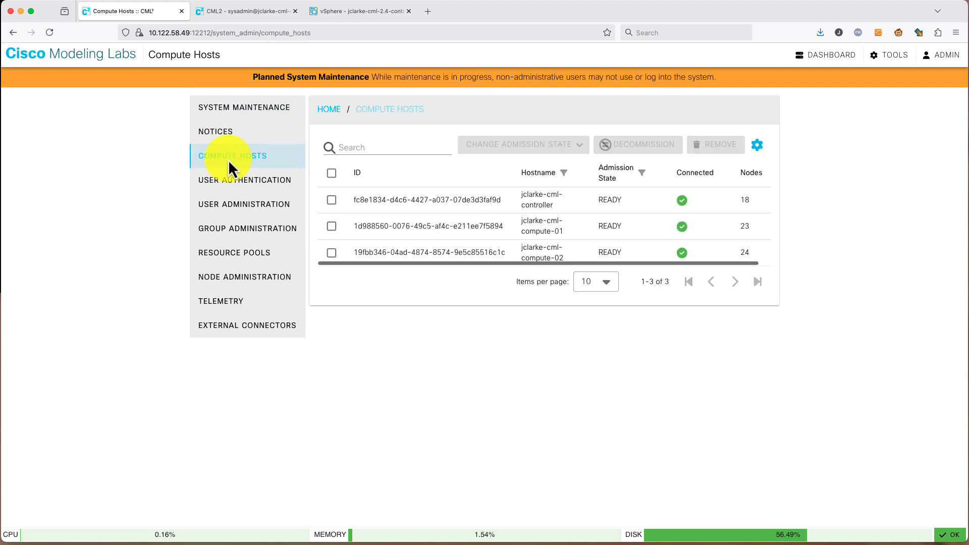
left_click(332, 173)
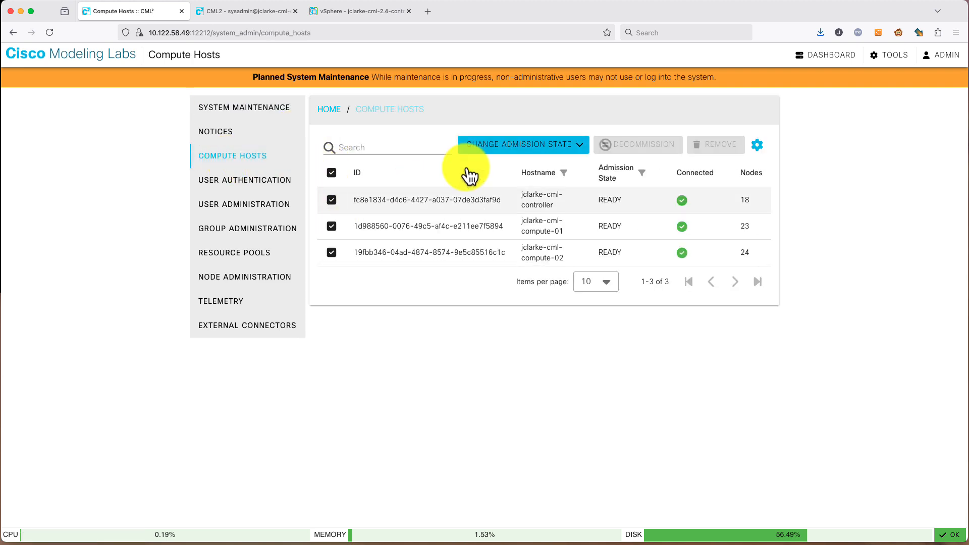
left_click(517, 146)
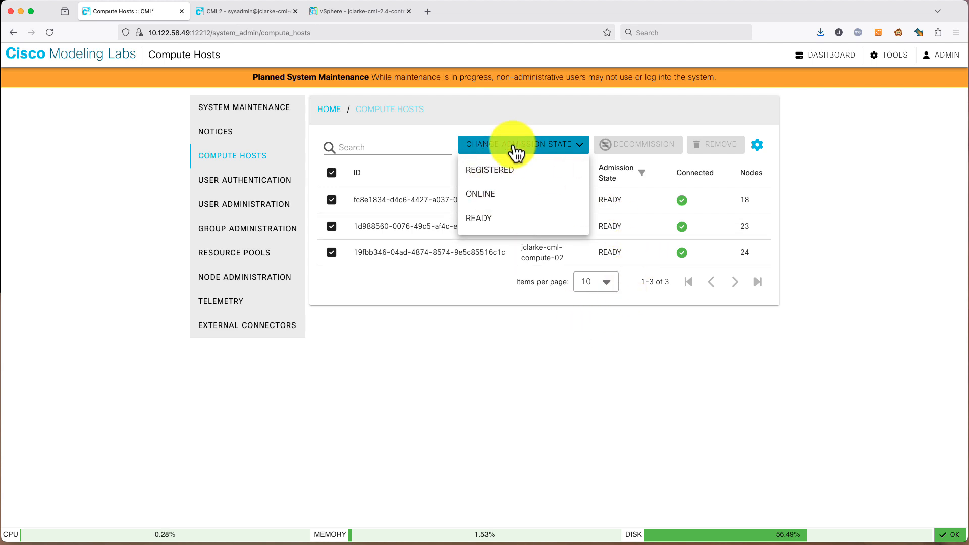
left_click(512, 172)
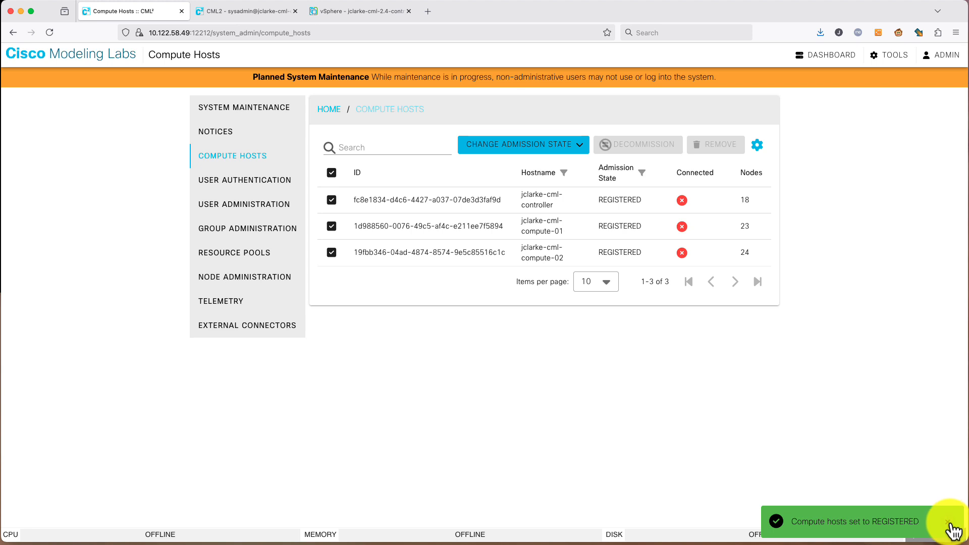
left_click(948, 522)
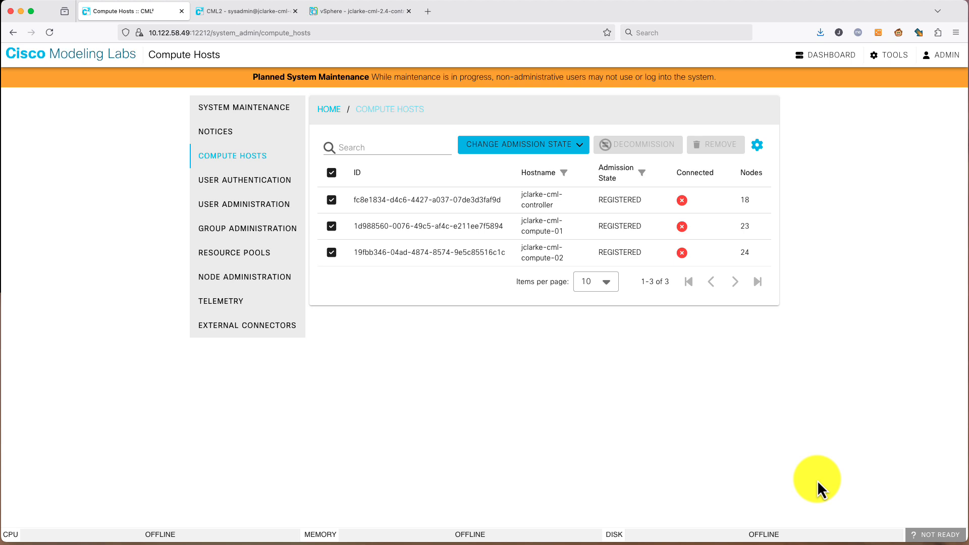
Show Cockpit's CML2 System Maintenance Controls page for the controller
left_click(250, 18)
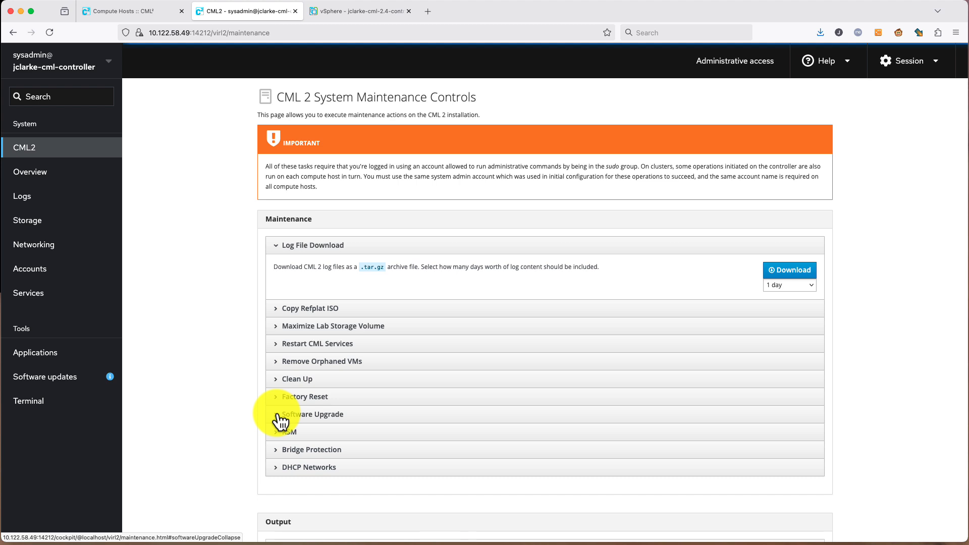
left_click(0, 282)
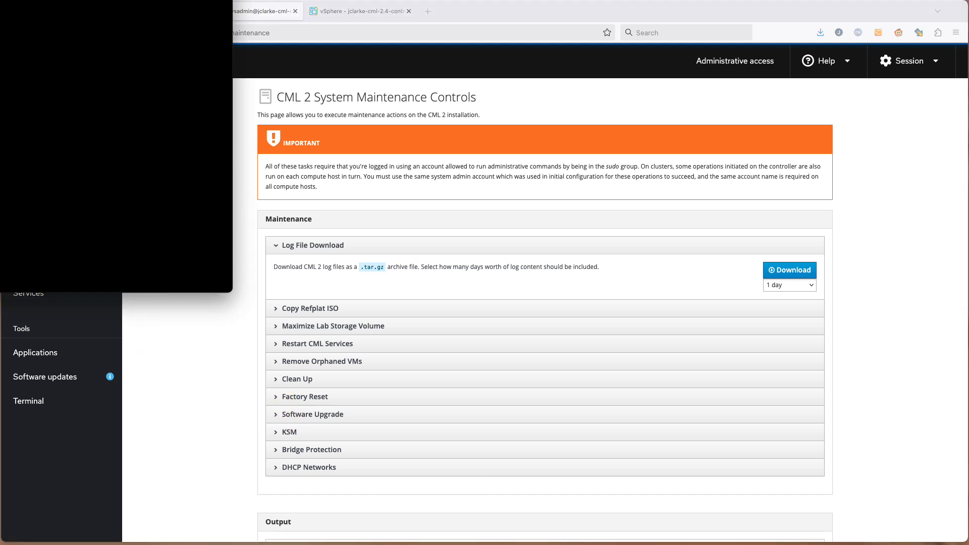
Open a root shell with sudo -E -s, change to /var/log/virl2/setup/ and list its files
left_click_drag(1, 20, 696, 192)
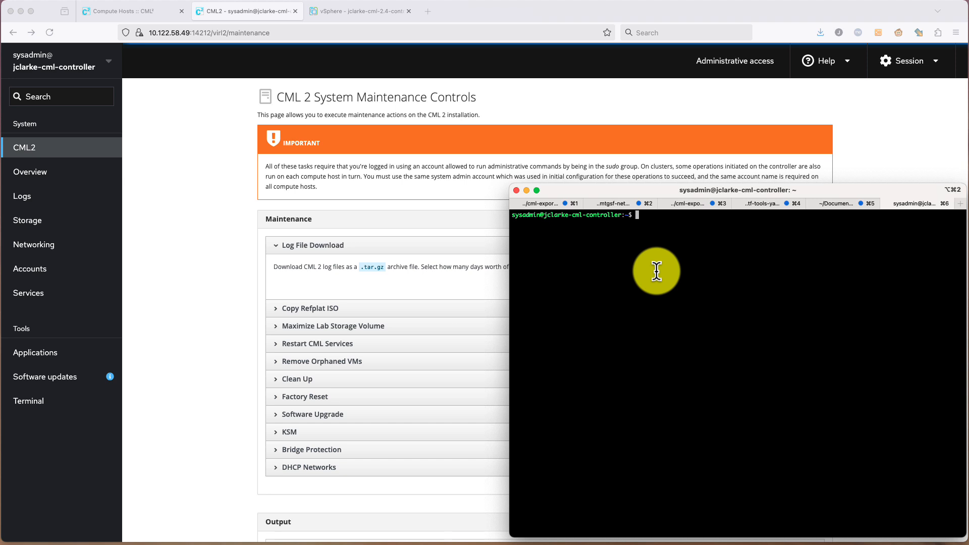
type("sudo -E -s")
key("Return")
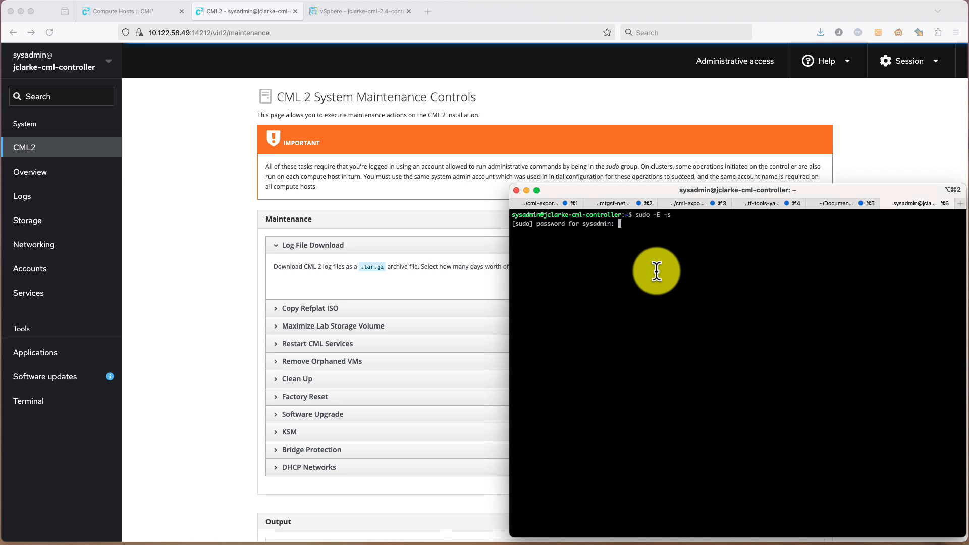
key("Return")
type("cd /v")
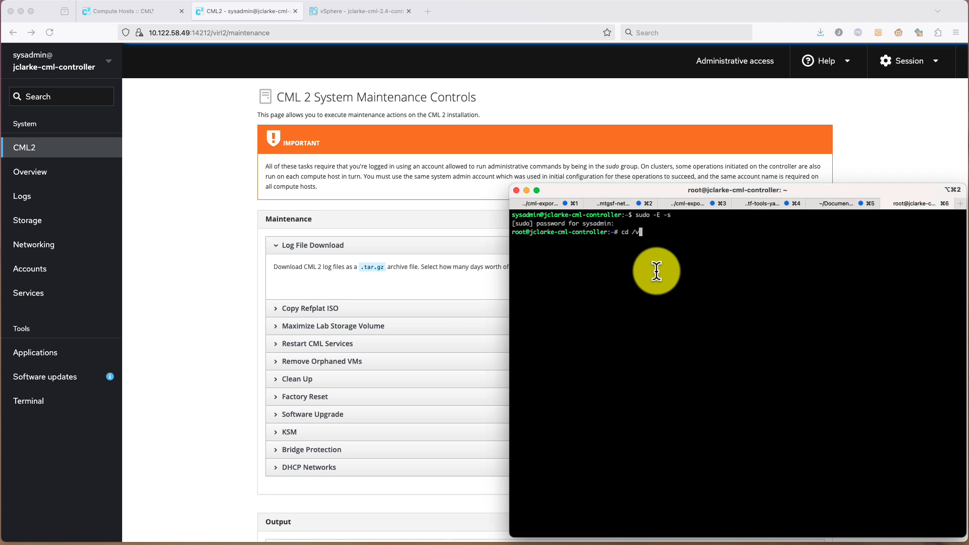
type("ar/log/virl2/setup/")
key("Return")
type("ls")
key("Return")
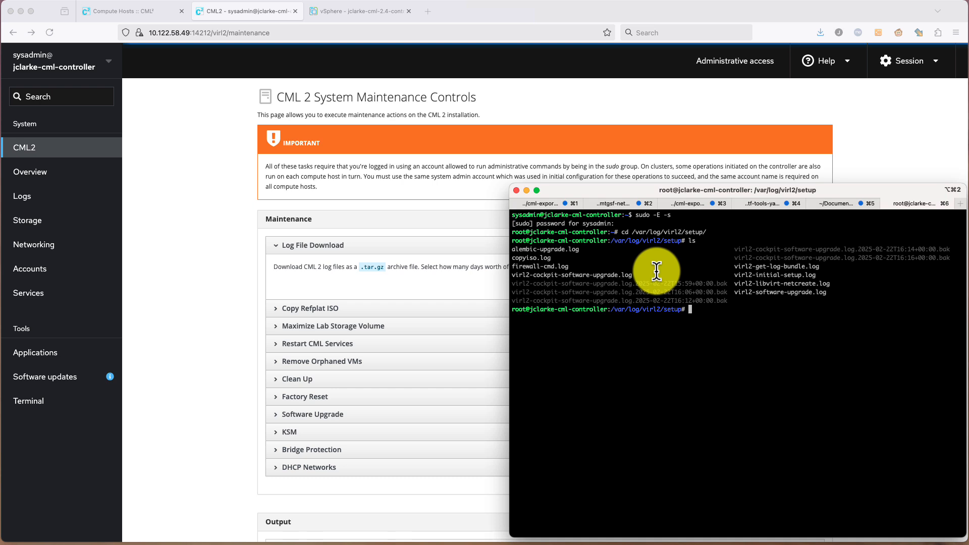
Expand Software Upgrade in Cockpit, then start and confirm the CML software upgrade
left_click(173, 408)
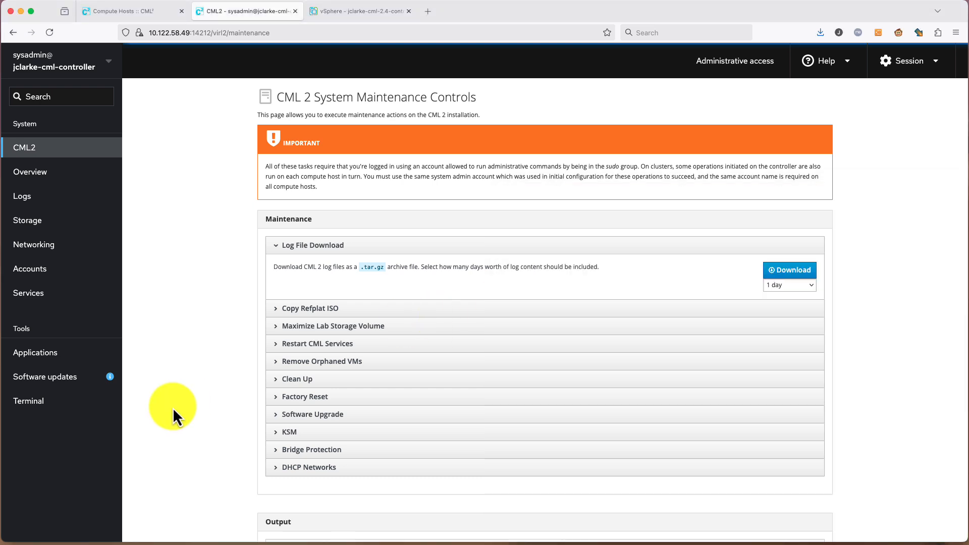
left_click(278, 415)
scroll(275, 415, "down", 2)
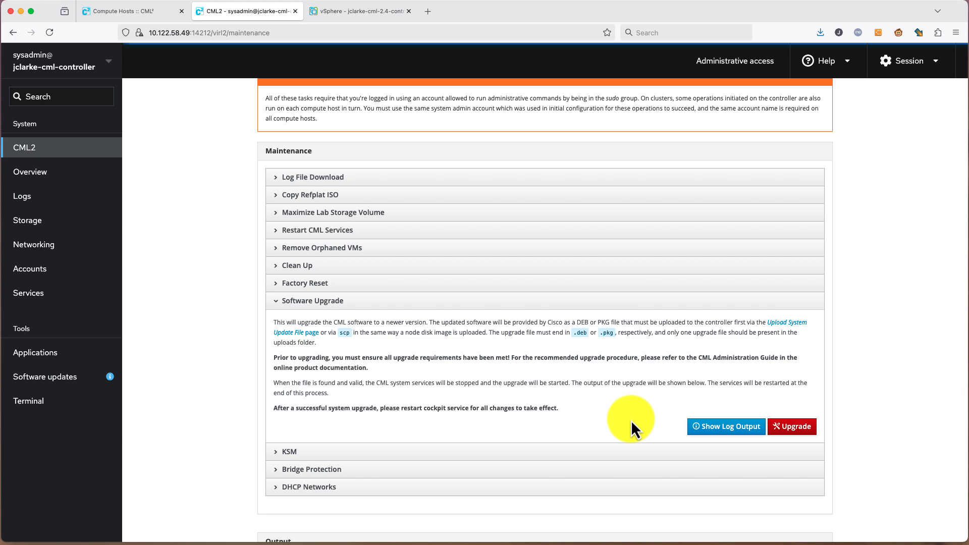
left_click(794, 431)
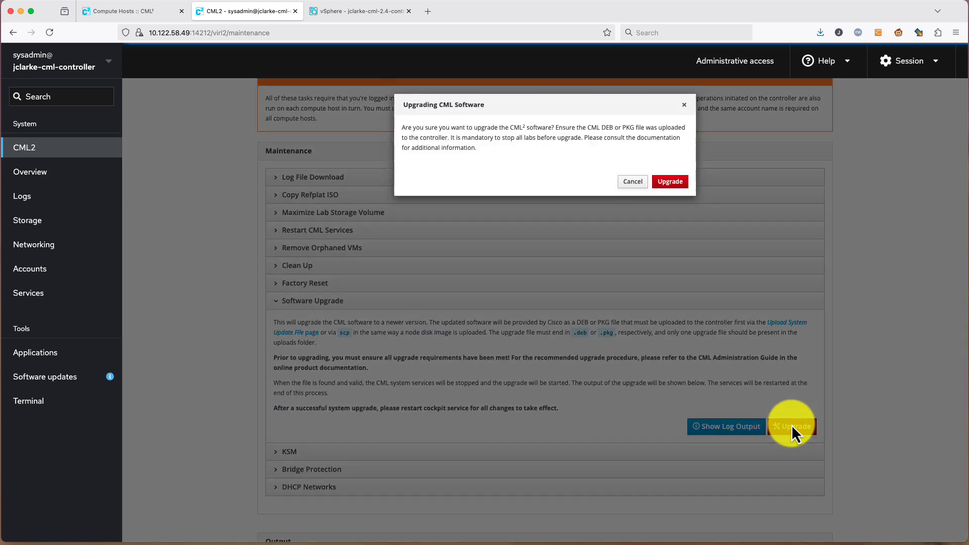
left_click(671, 186)
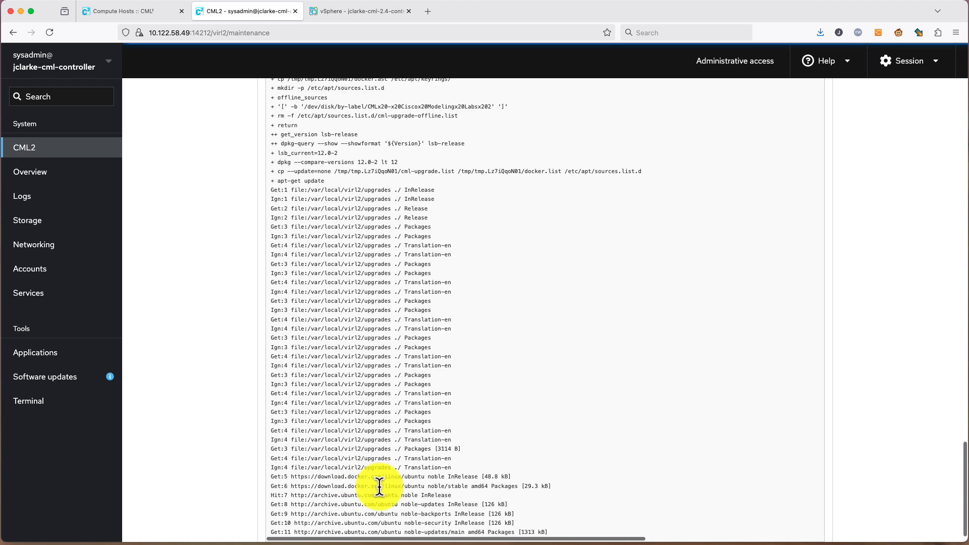
Follow virl2-cockpit-software-upgrade.log with tail -F in an enlarged terminal until the upgrade finishes
key("super+Tab")
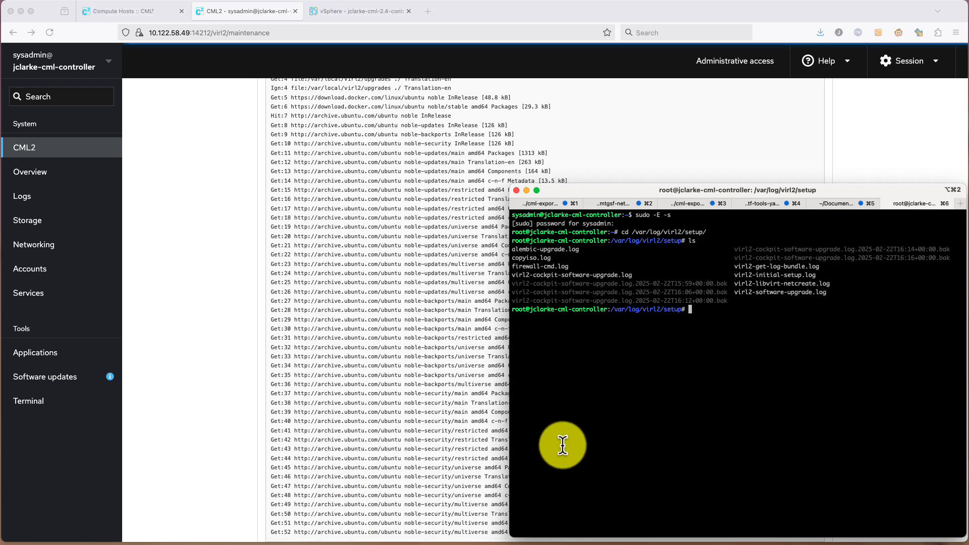
type("tail -F")
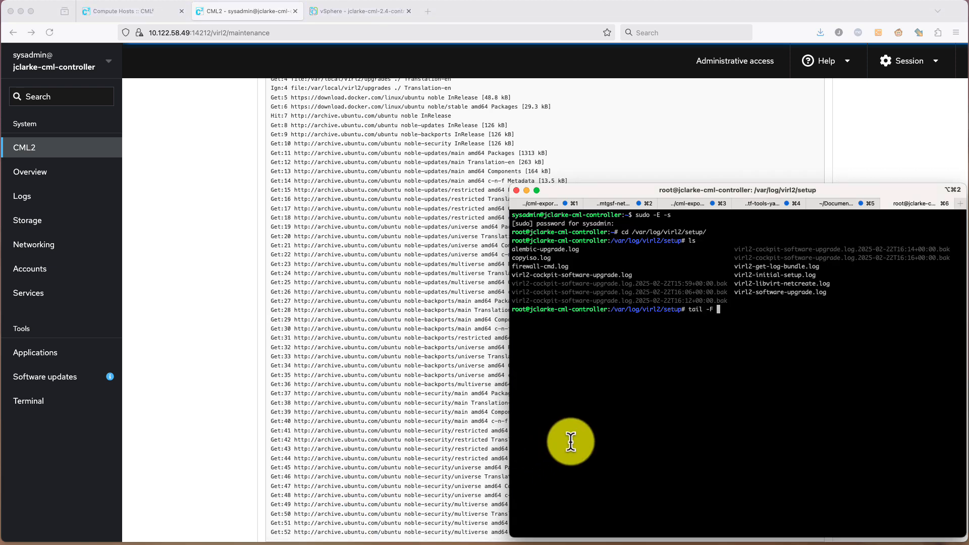
key("super+equal")
key("super+equal")
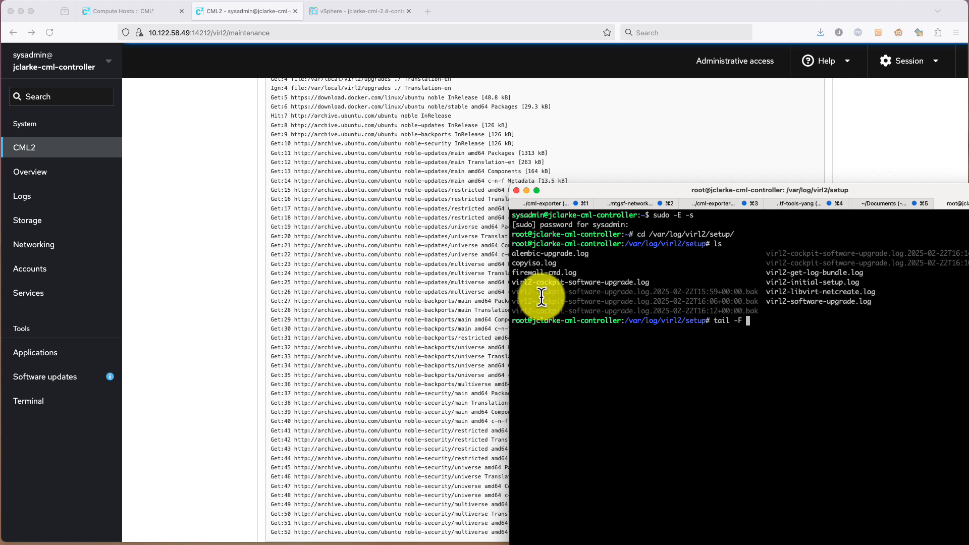
left_click_drag(627, 192, 414, 91)
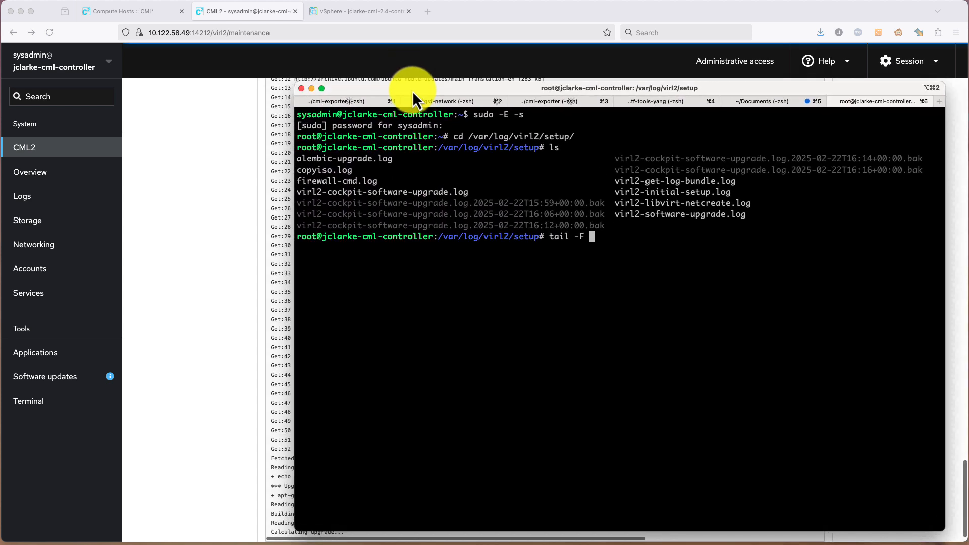
double_click(424, 193)
type("virl2-cockpit-software-upgrade.log")
key("Return")
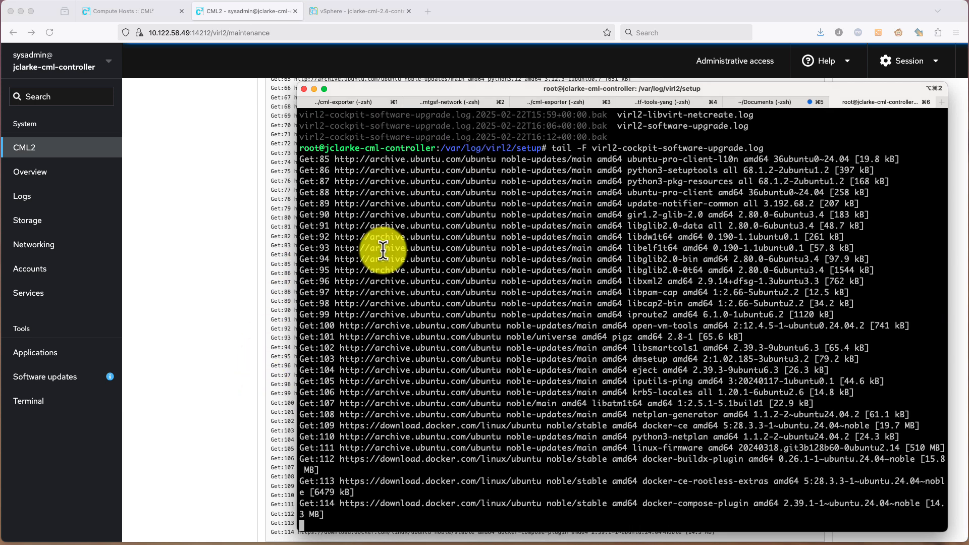
left_click_drag(398, 93, 547, 98)
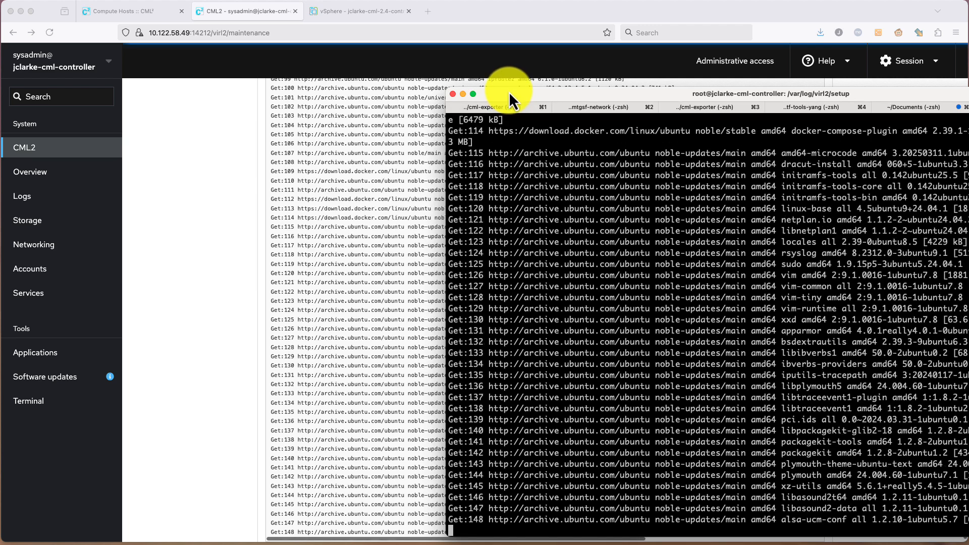
left_click_drag(509, 92, 371, 89)
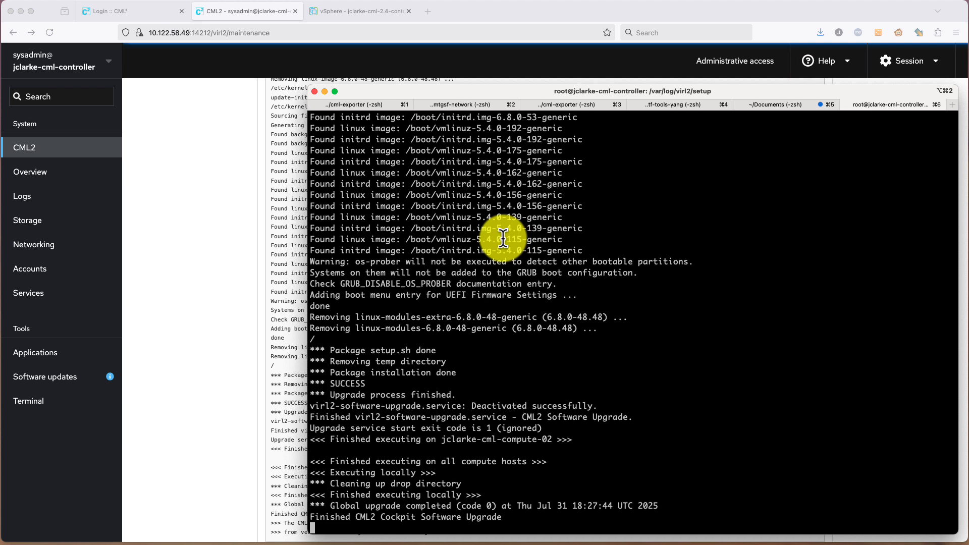
Reboot compute-01 from its Cockpit terminal with sudo systemctl reboot
left_click(242, 305)
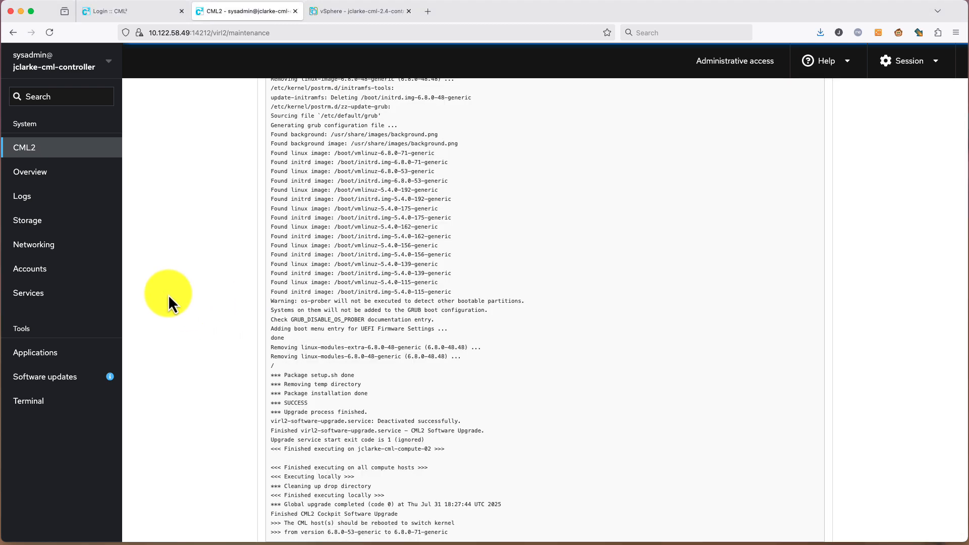
left_click(61, 65)
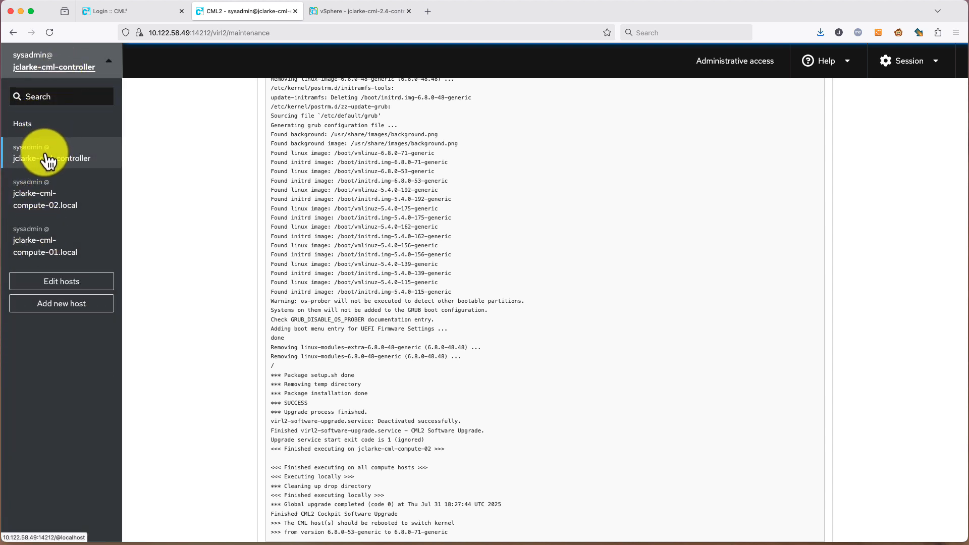
left_click(49, 248)
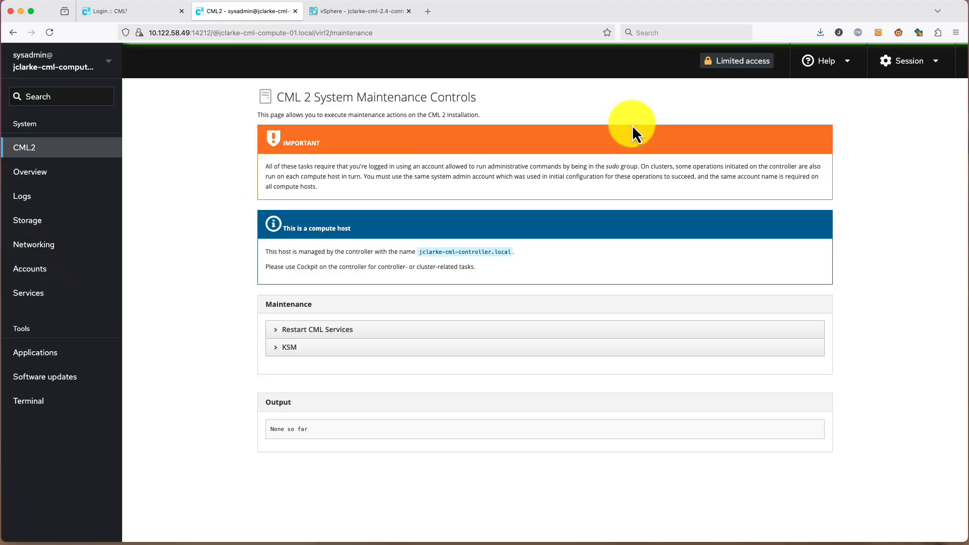
left_click(71, 400)
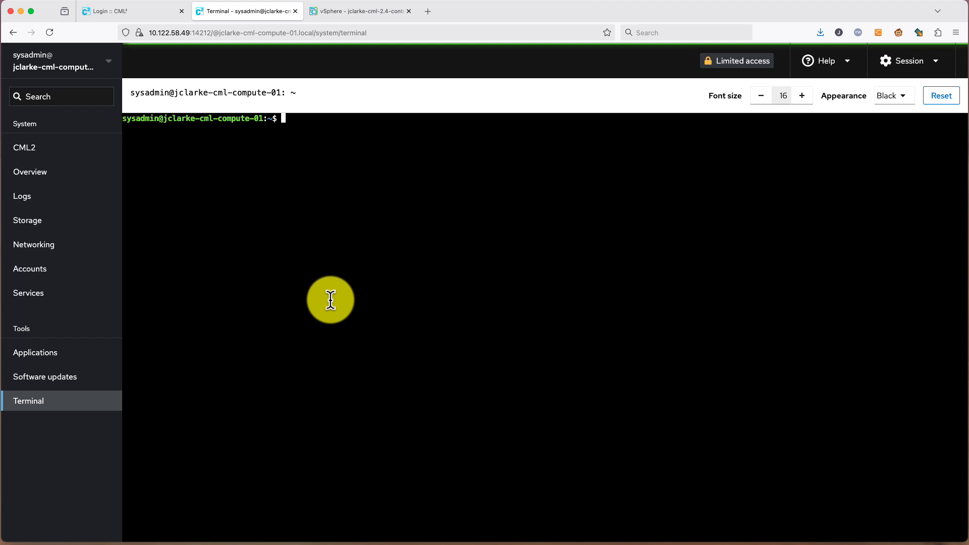
type("sudo systemctl reboot")
key("Return")
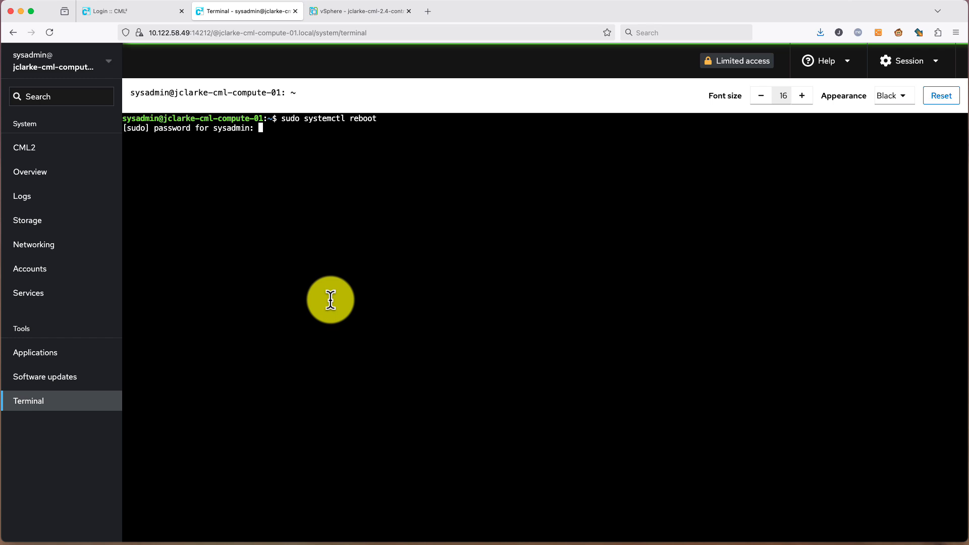
key("Return")
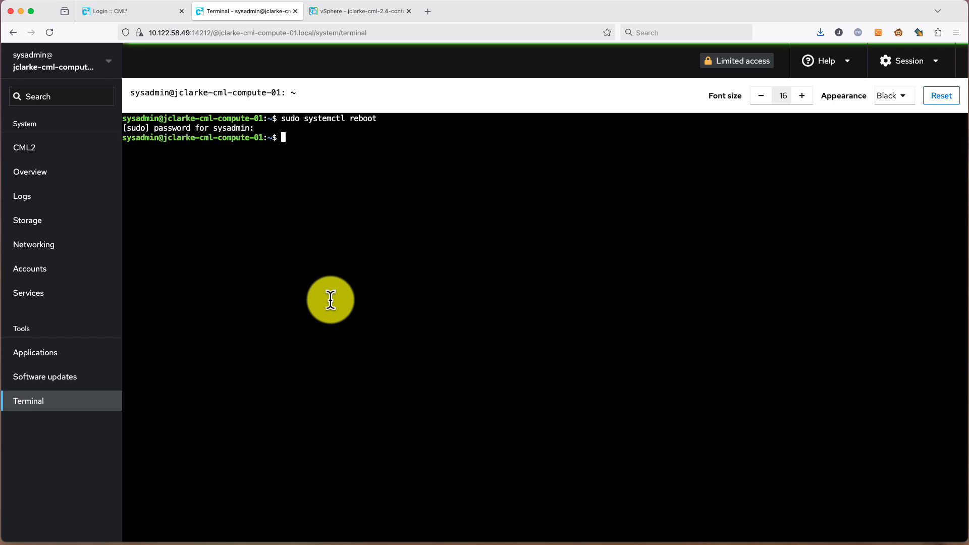
Reboot compute-02 with sudo systemctl reboot, then switch back to the controller host
left_click(75, 71)
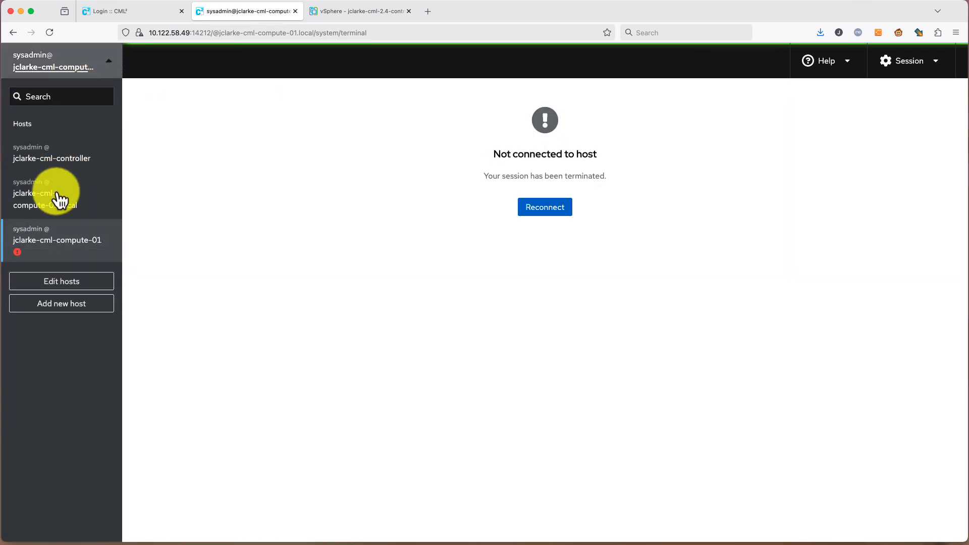
left_click(60, 200)
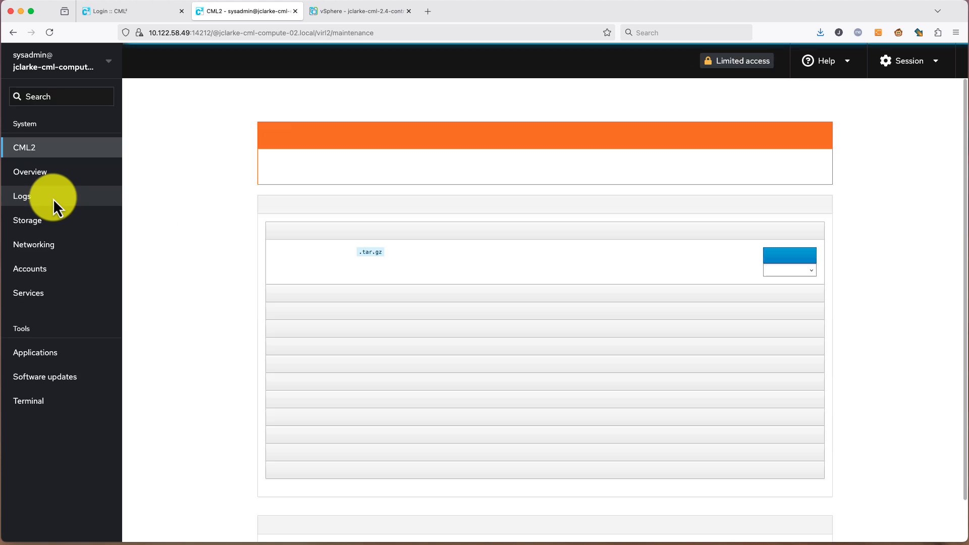
left_click(73, 404)
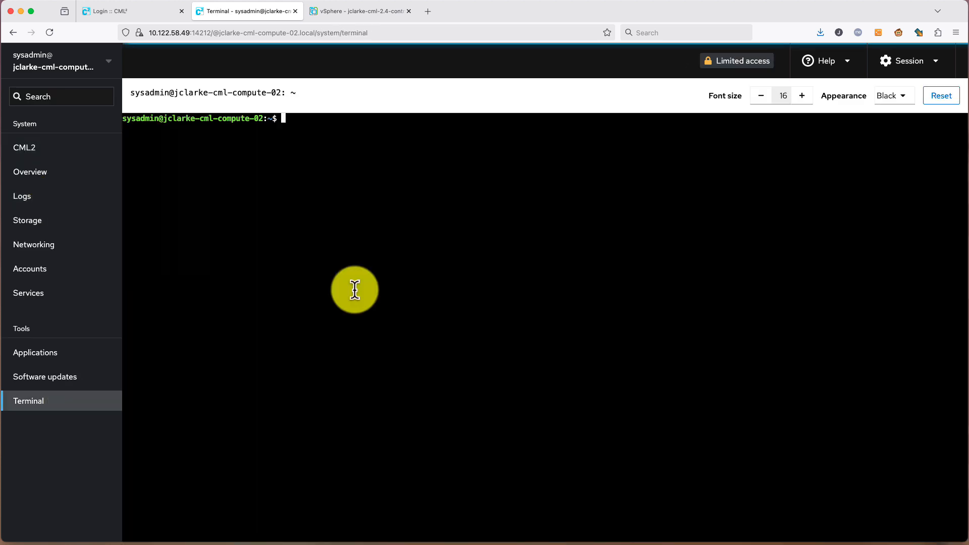
type("sudo systemctl reboot")
key("Return")
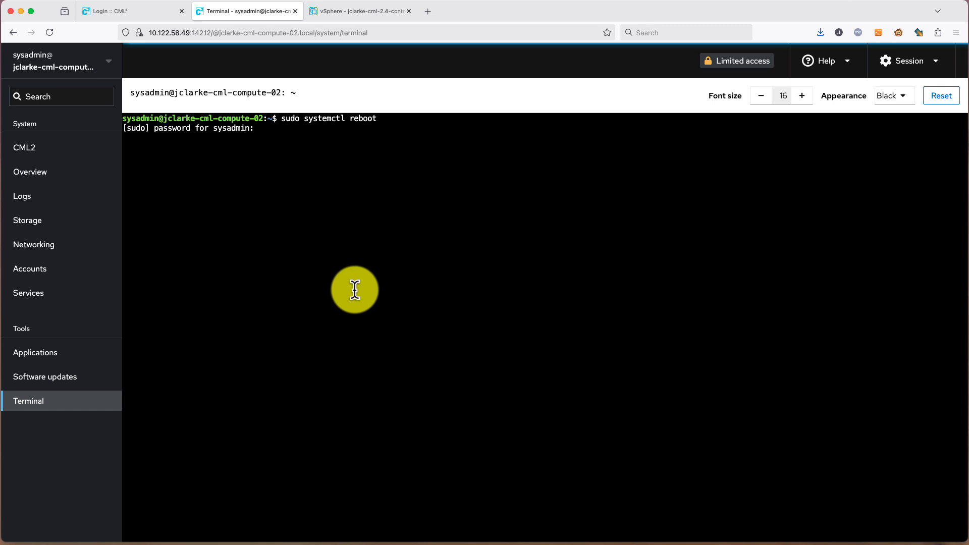
key("Return")
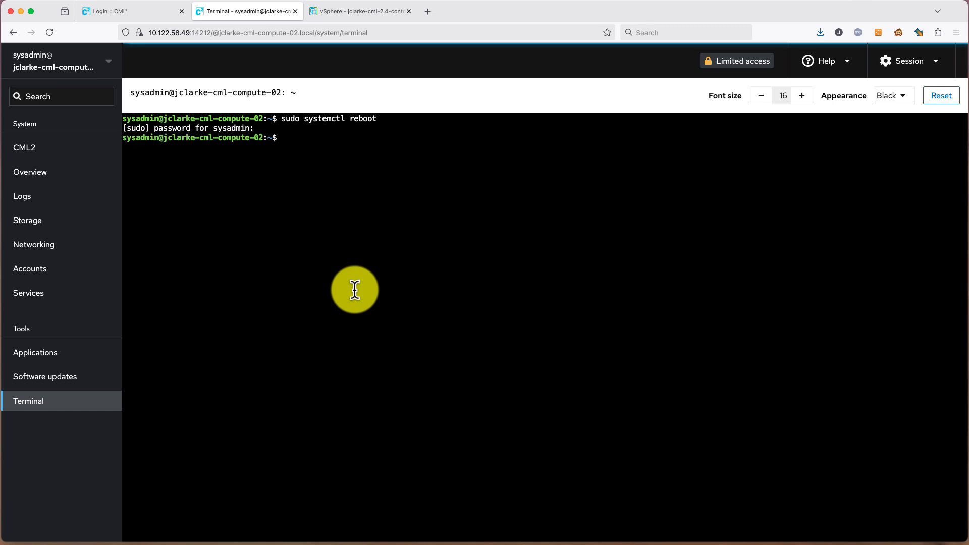
left_click(73, 76)
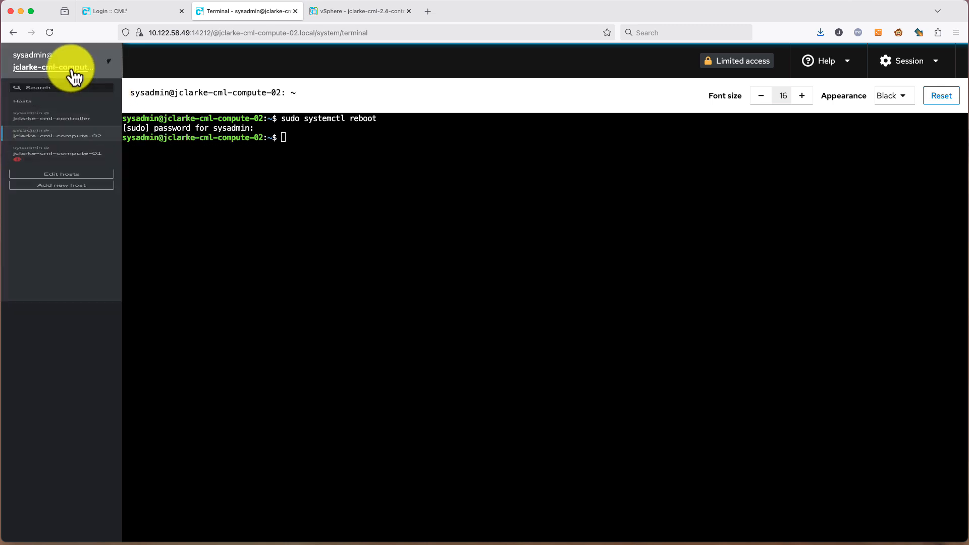
left_click(52, 158)
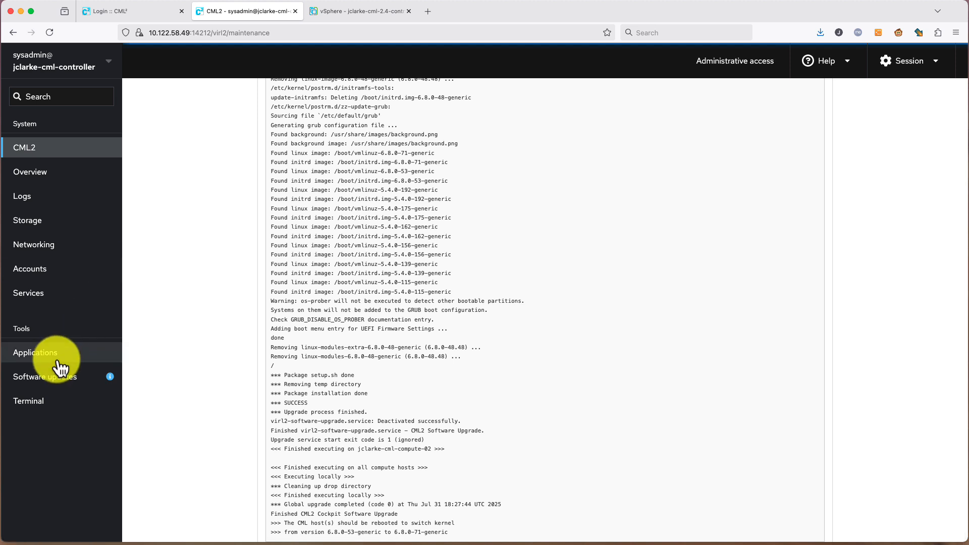
Reboot the controller with systemctl reboot and open its VM web console in vSphere
left_click(42, 404)
type("syst")
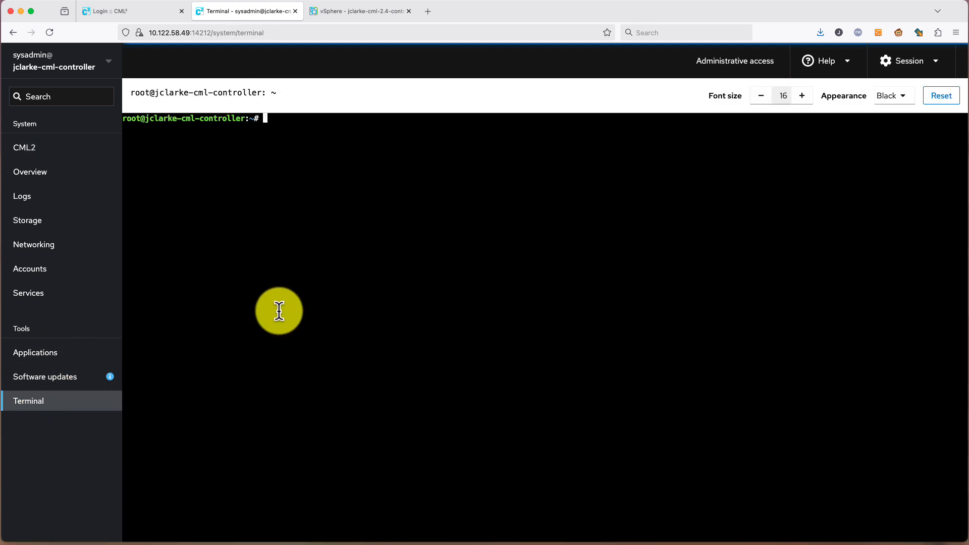
type("emctl reboot")
key("Return")
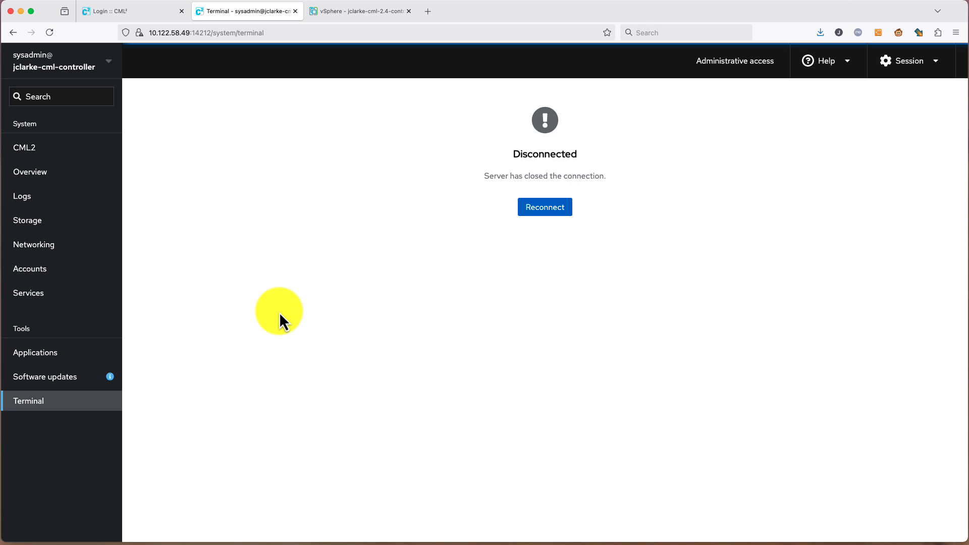
left_click(332, 18)
left_click(266, 186)
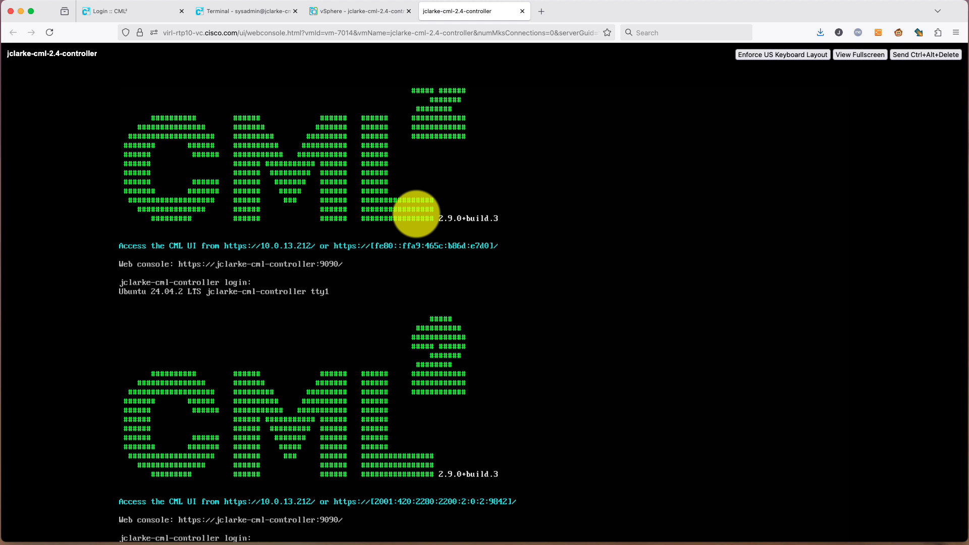
Switch to the CML tab showing the 2.9.0+build.3 login page for compute hosts administration
left_click(156, 14)
left_click(190, 133)
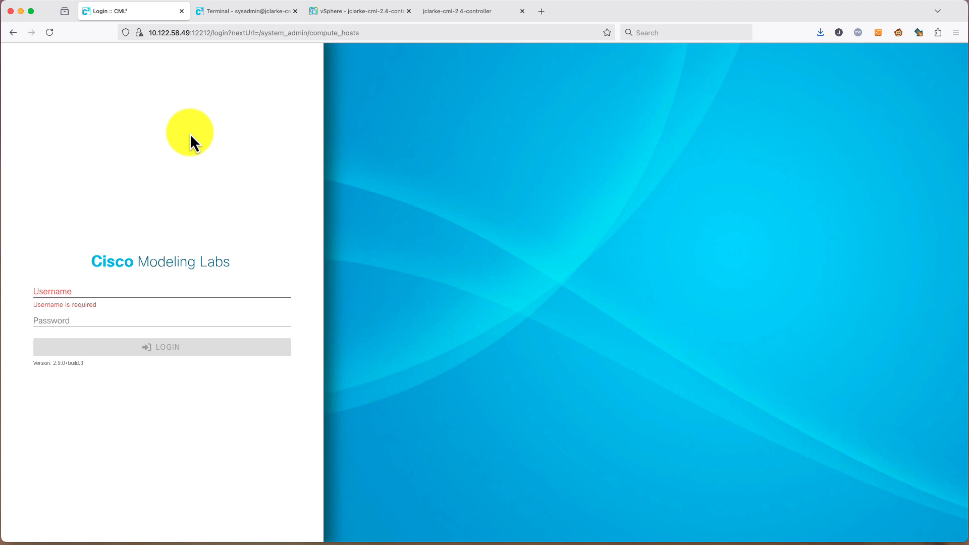
Reload the login page and sign in as admin with the account password
key("super+r")
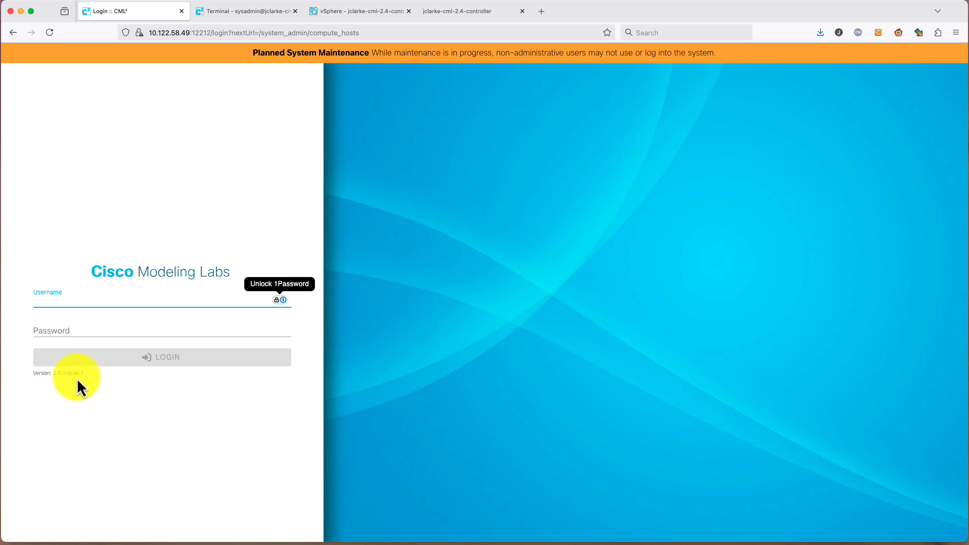
left_click(63, 300)
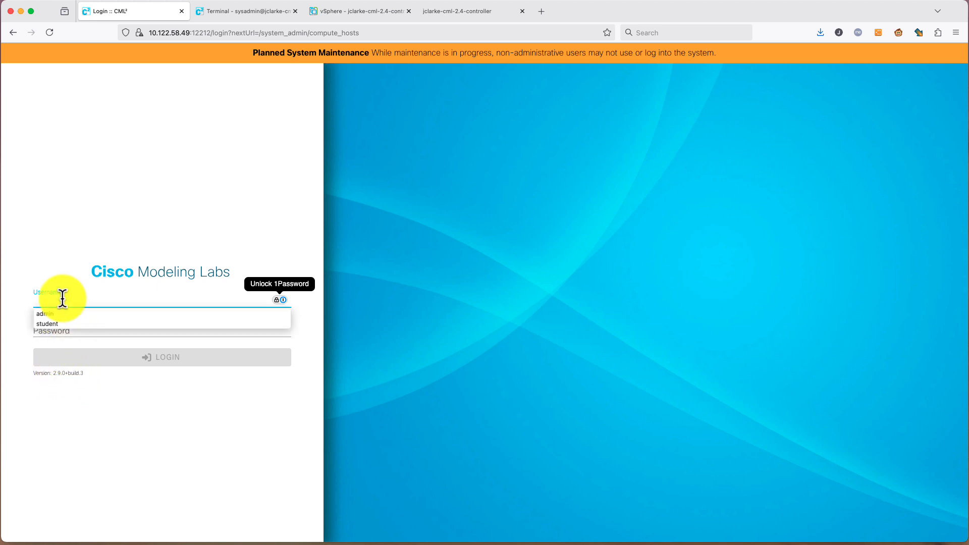
type("admin")
key("Tab")
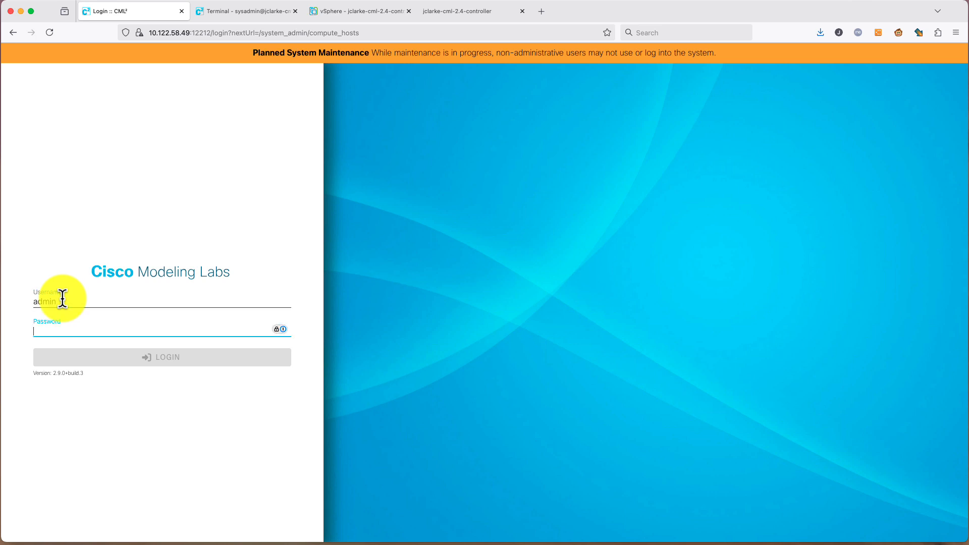
type("*******")
key("Return")
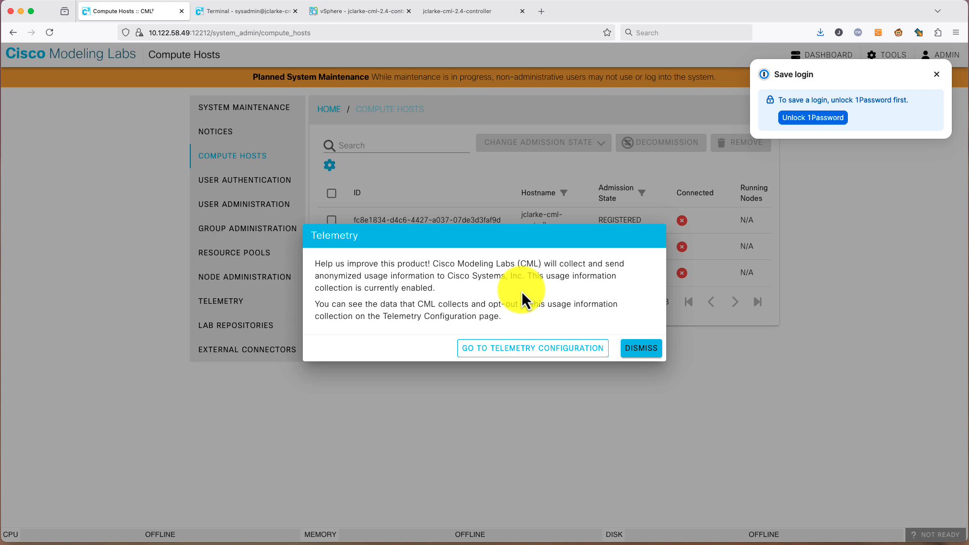
Dismiss the telemetry notice, set all three compute hosts to READY, and open System Maintenance
left_click(642, 348)
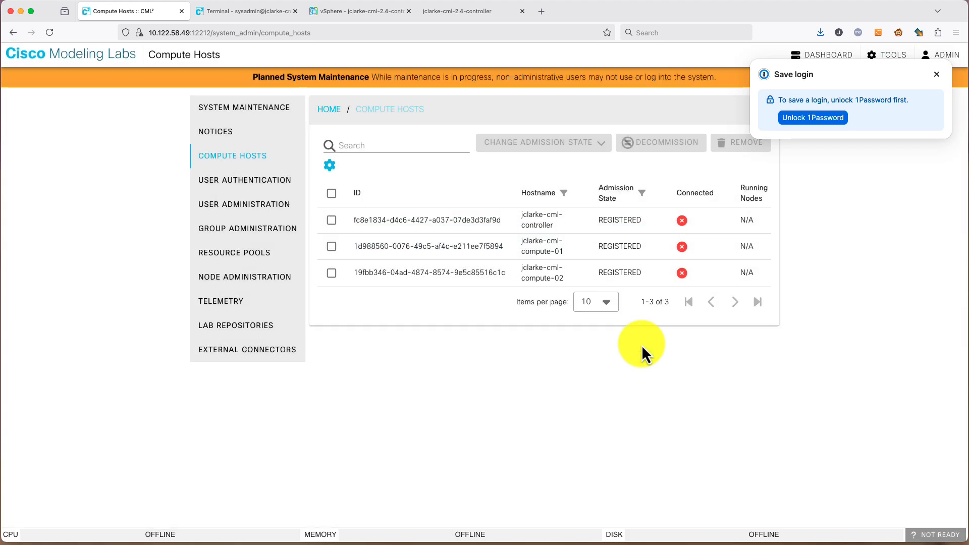
left_click(332, 194)
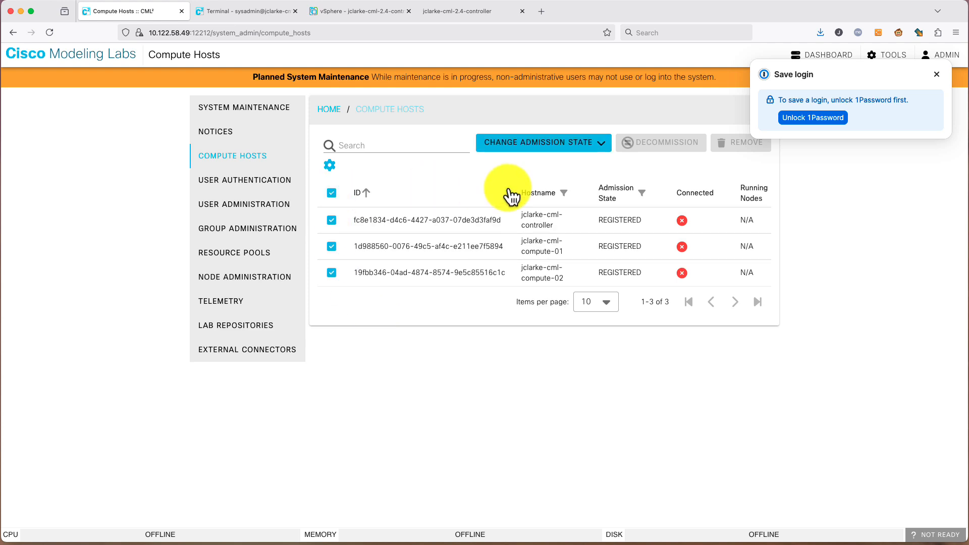
left_click(545, 148)
left_click(545, 217)
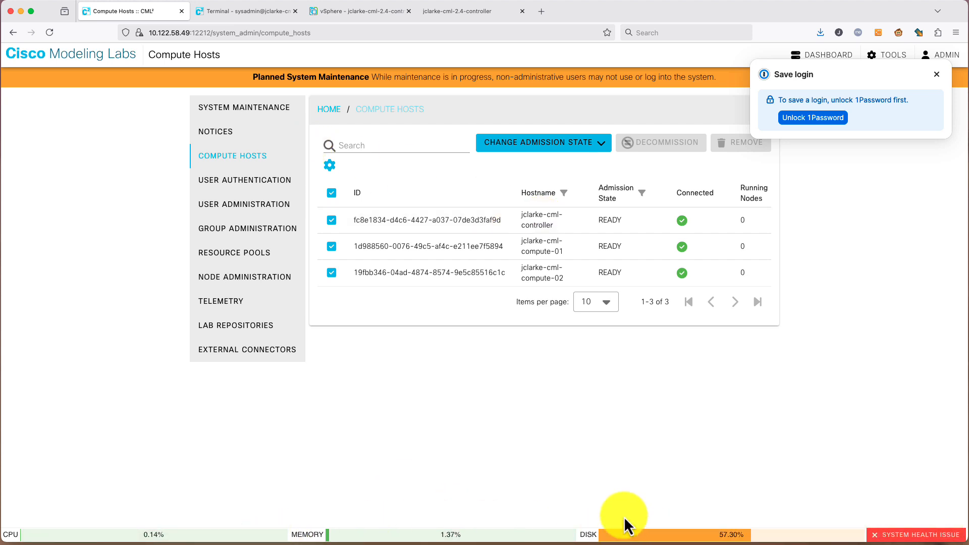
left_click(246, 109)
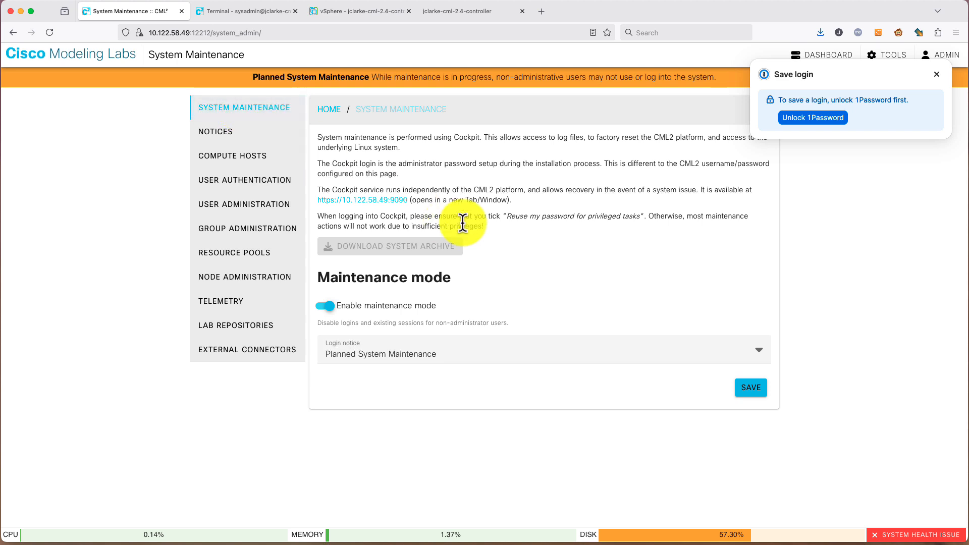
Close the password manager popup, then turn off maintenance mode and save
left_click(937, 74)
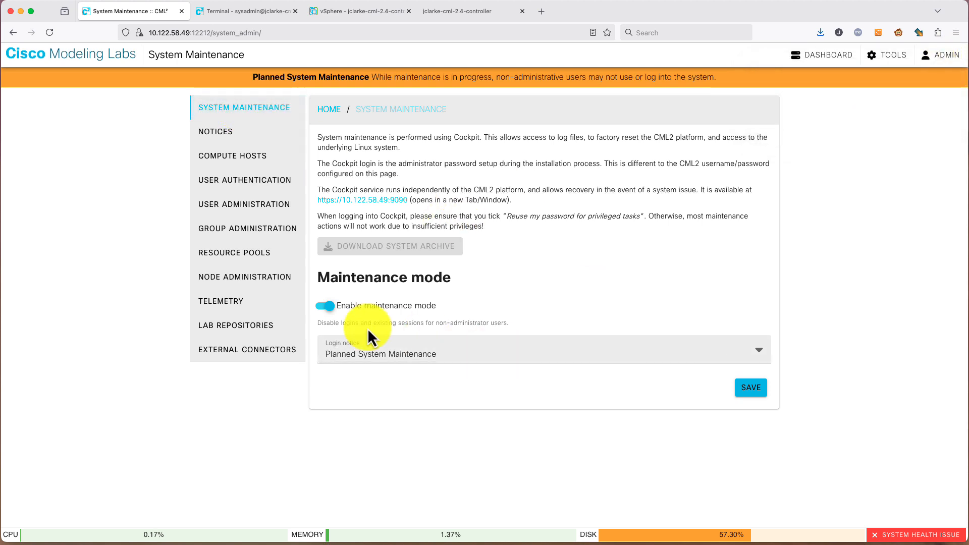
left_click(306, 306)
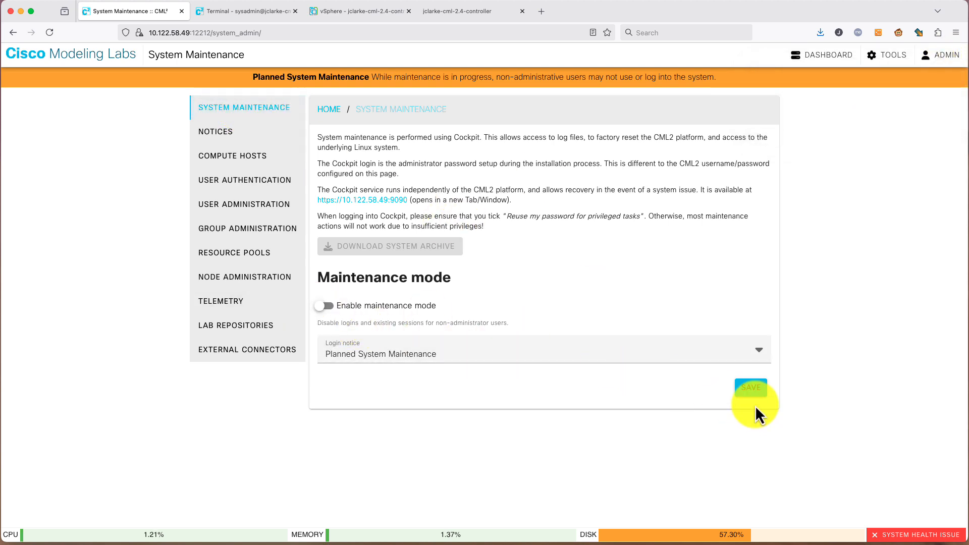
left_click(752, 388)
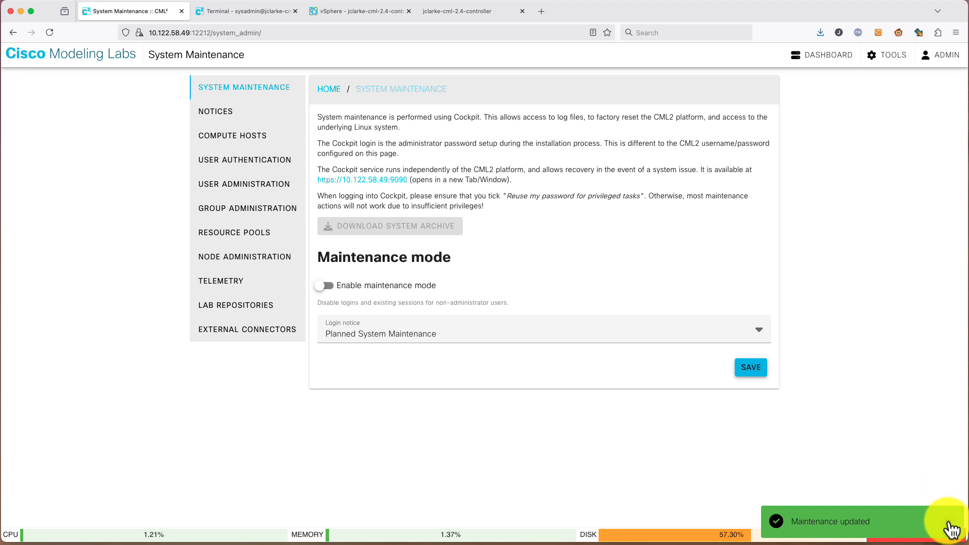
Check the System Status details, then go back to the lab dashboard
left_click(920, 537)
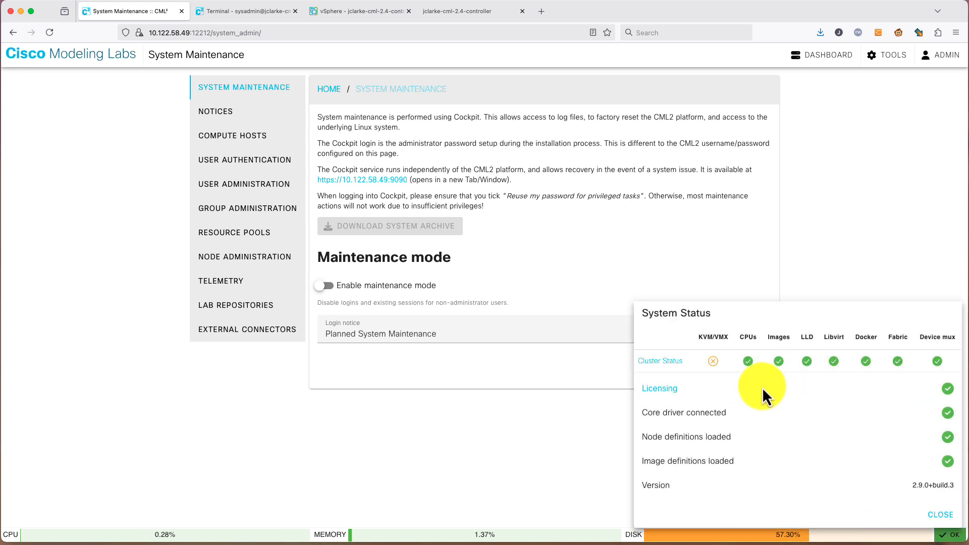
left_click(578, 455)
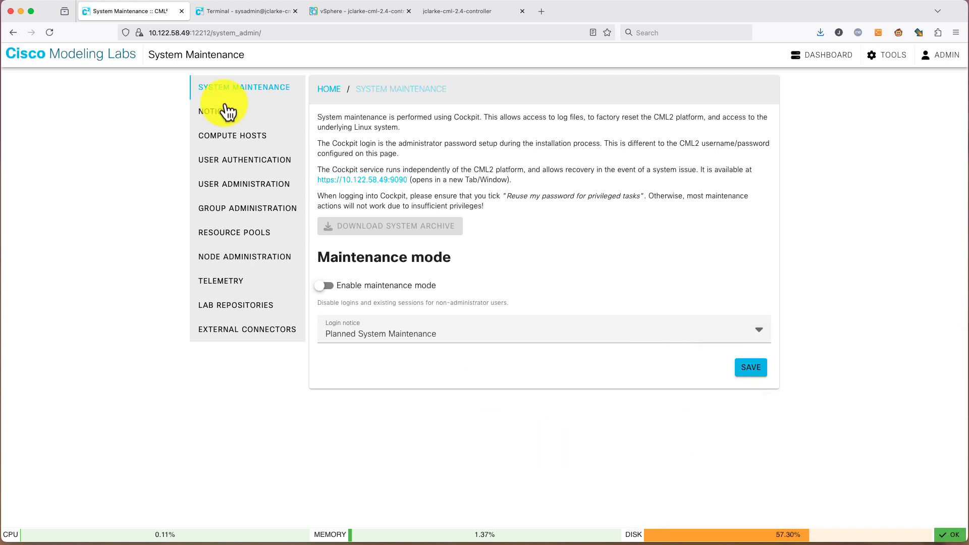
left_click(99, 59)
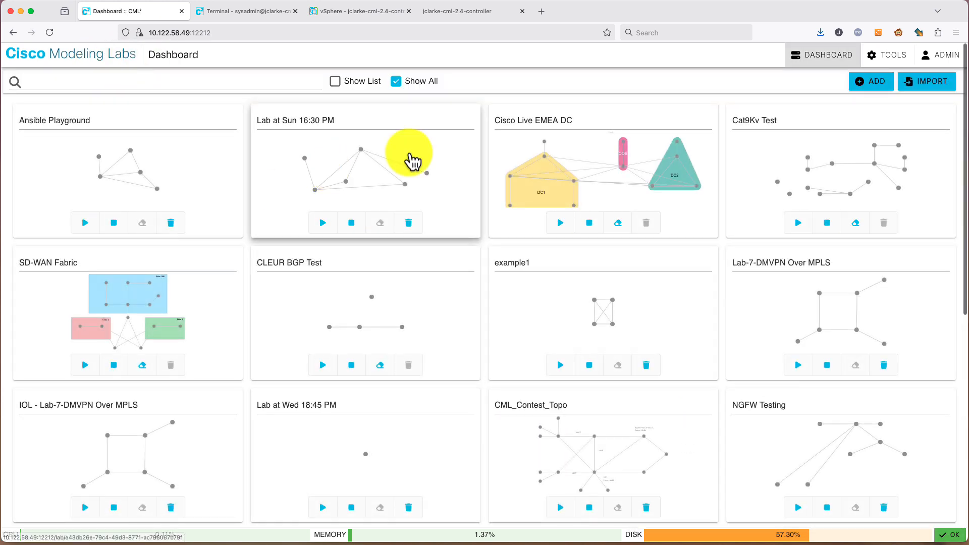
Add a new empty lab from the Dashboard and browse the Add Nodes palette
left_click(873, 85)
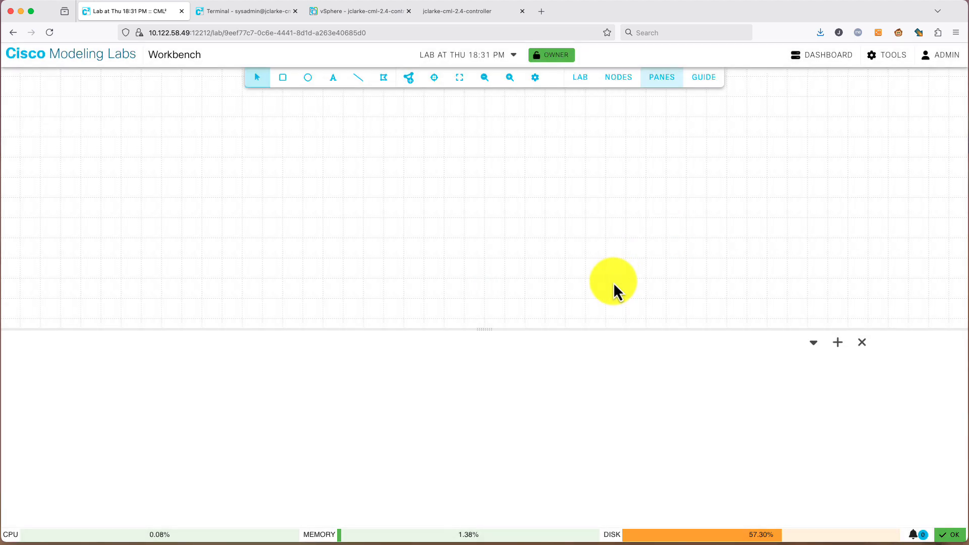
left_click(410, 80)
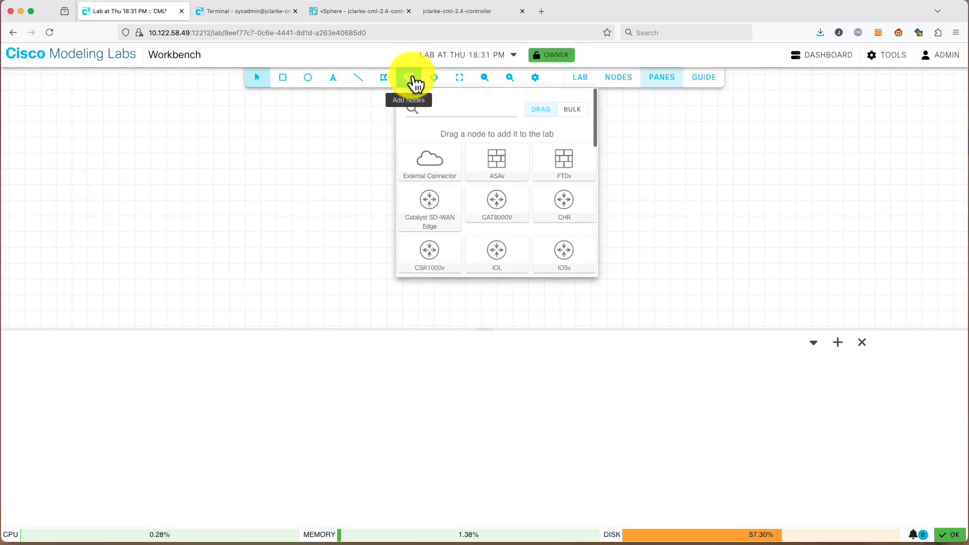
scroll(453, 164, "down", 5)
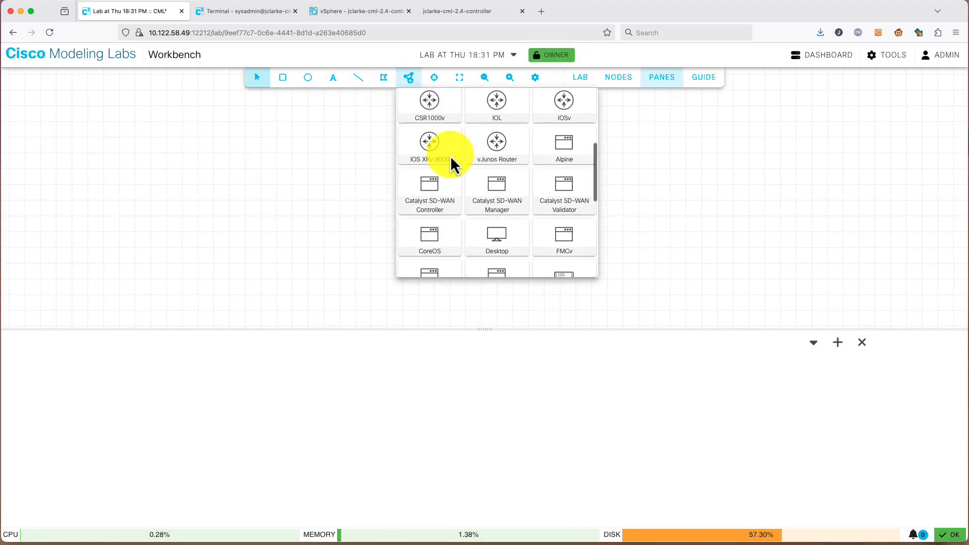
scroll(452, 164, "down", 5)
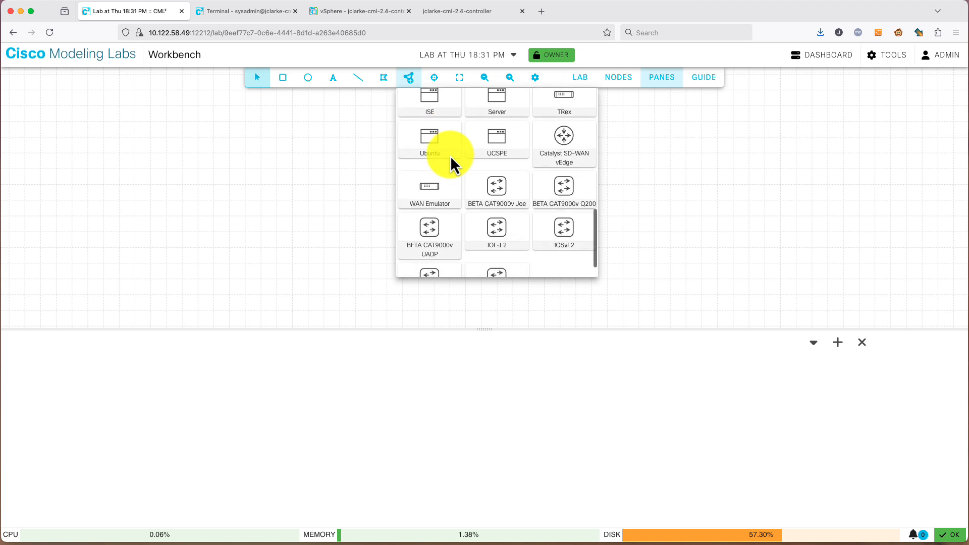
scroll(453, 164, "up", 10)
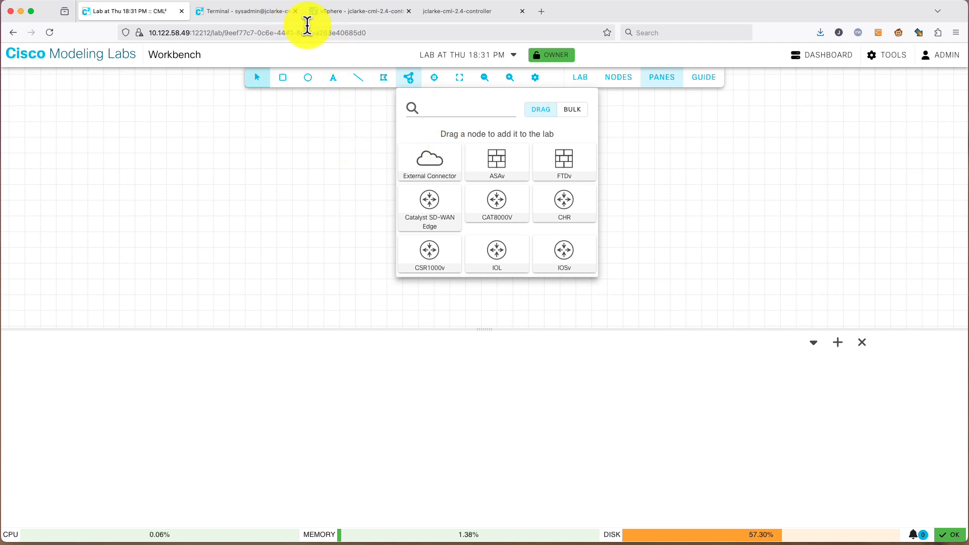
In the controller VM's Edit Settings, keep CD/DVD drive 1 on Content Library ISO File
left_click(327, 14)
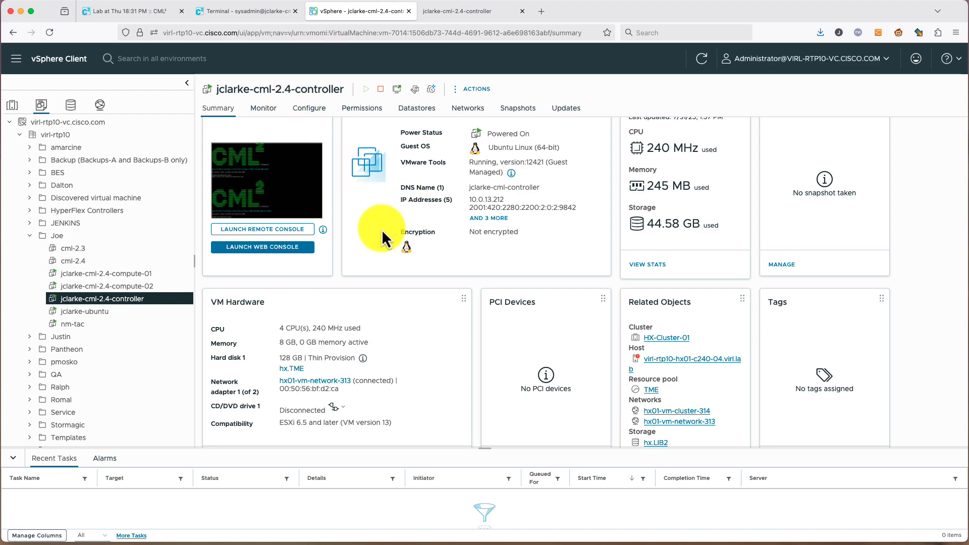
left_click(415, 90)
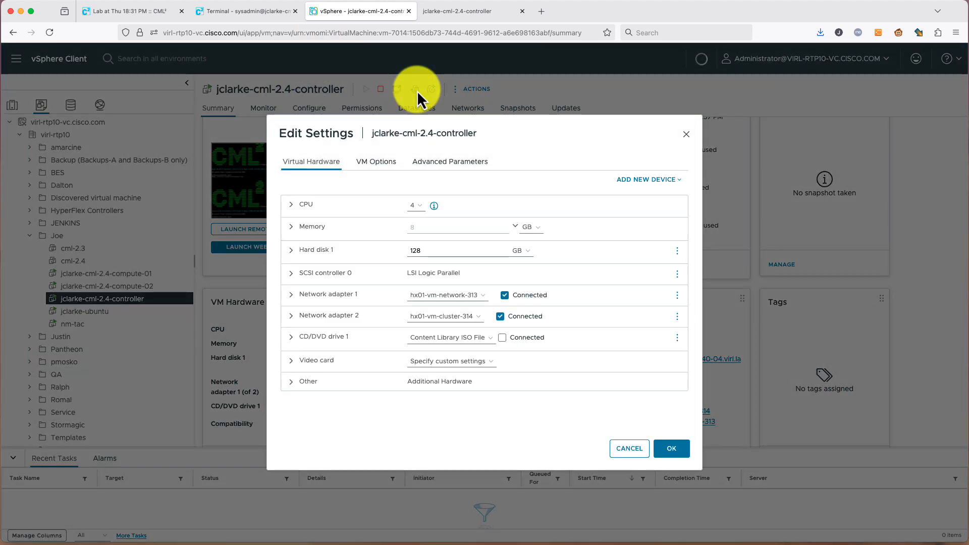
left_click(457, 341)
left_click(457, 342)
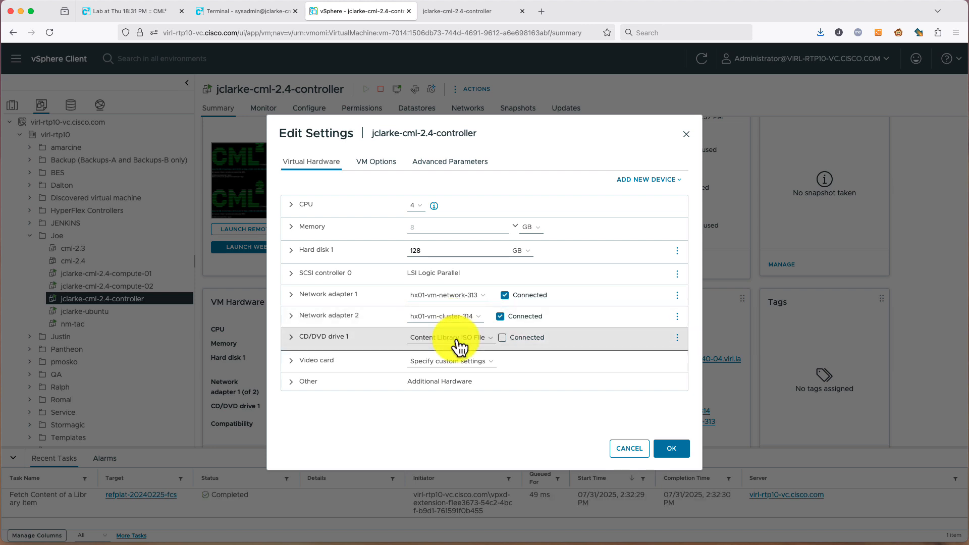
left_click(301, 342)
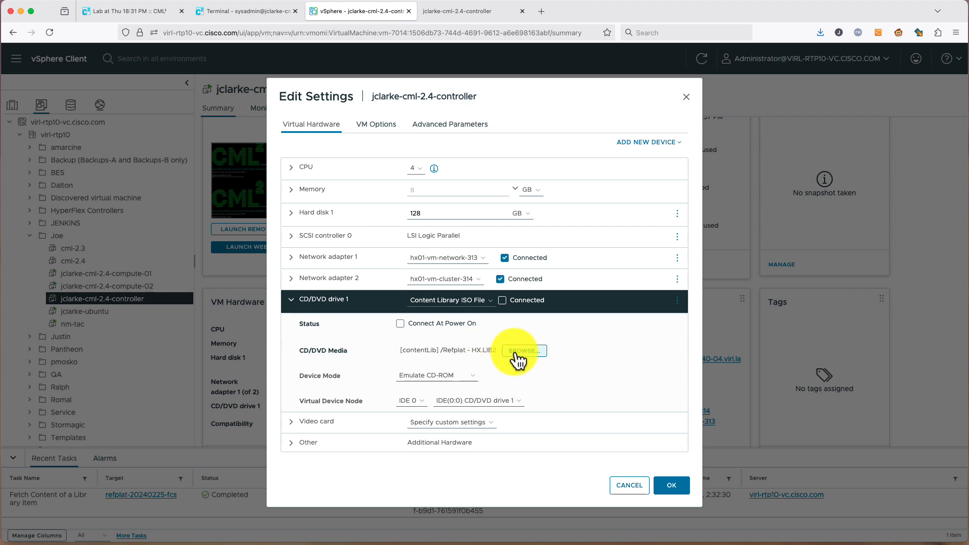
Mount the refplat-20250616-fcs ISO, tick Connected, and save the VM settings
left_click(517, 351)
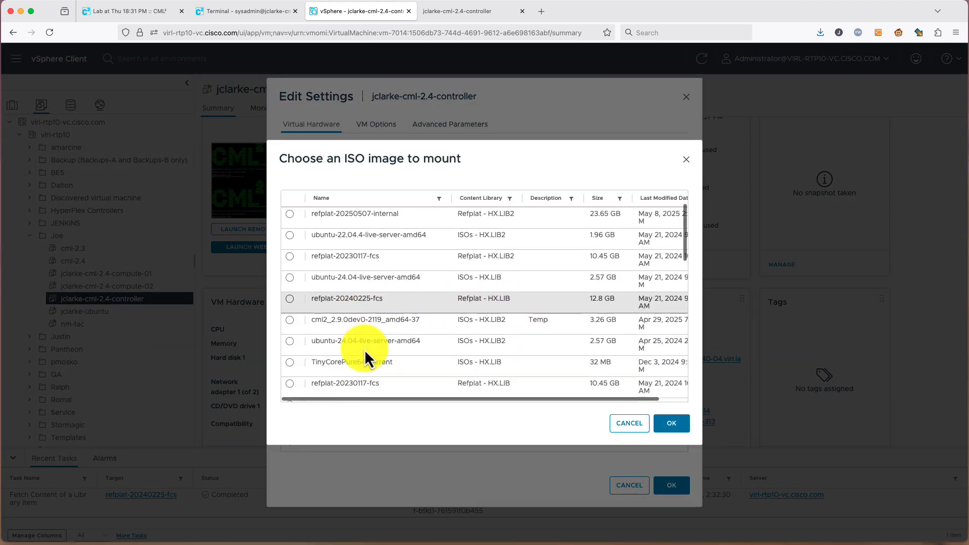
scroll(365, 349, "down", 1)
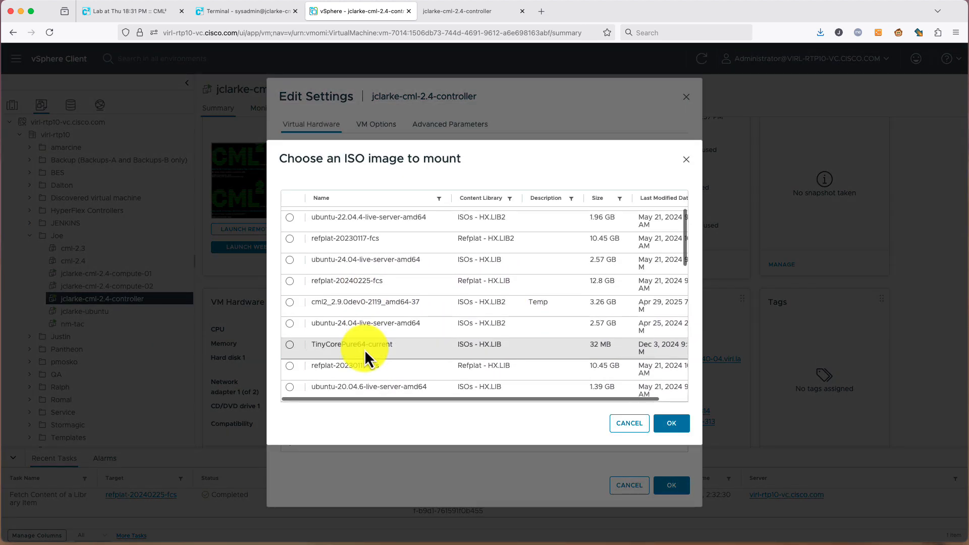
scroll(364, 349, "up", 2)
scroll(364, 349, "down", 1)
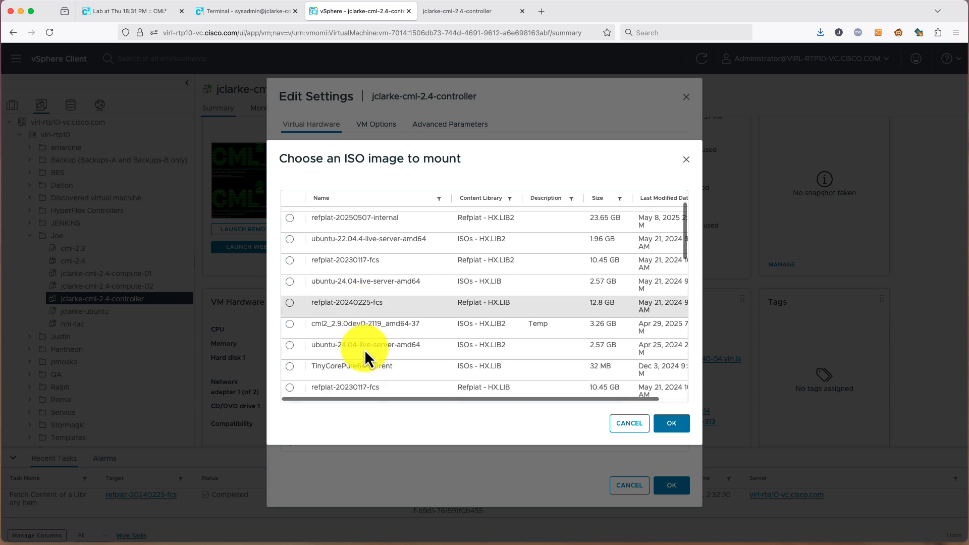
scroll(365, 350, "down", 8)
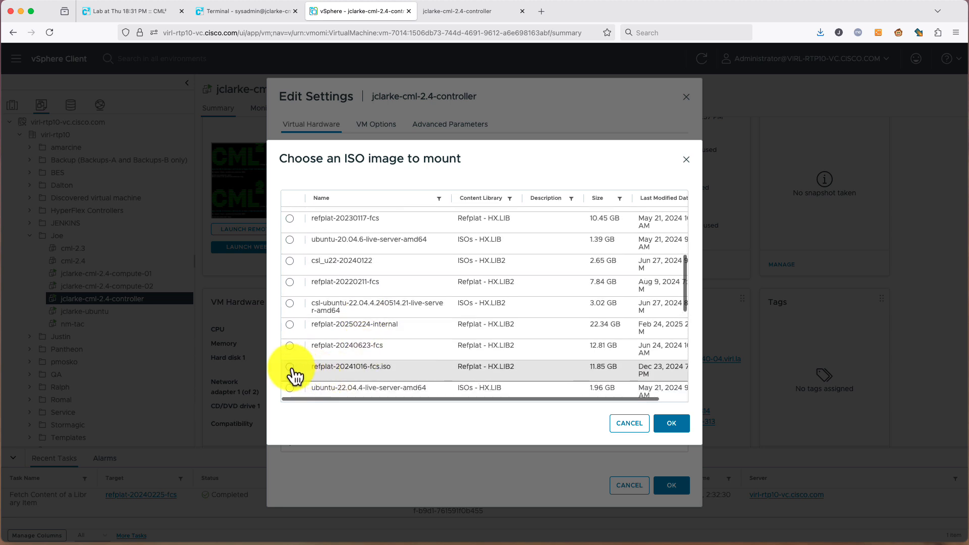
left_click(291, 367)
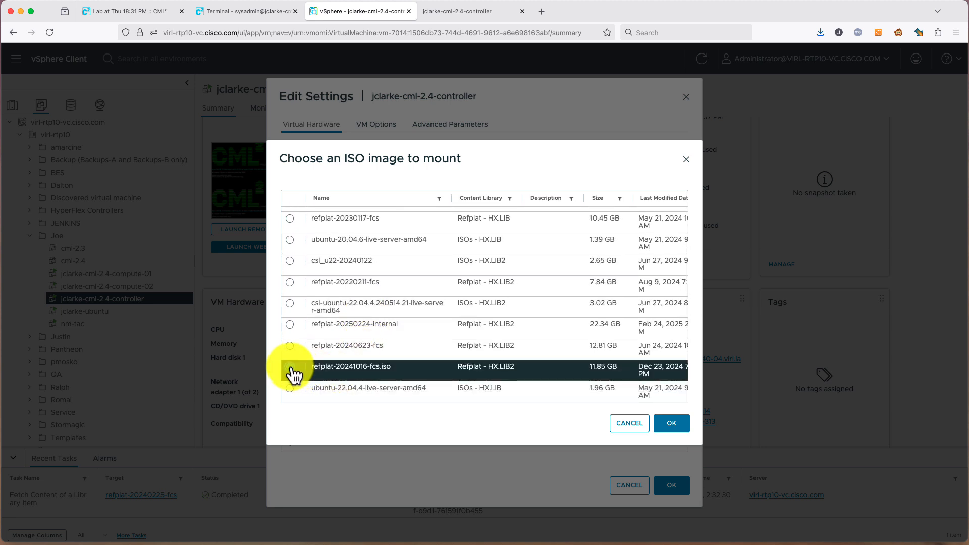
scroll(294, 376, "down", 5)
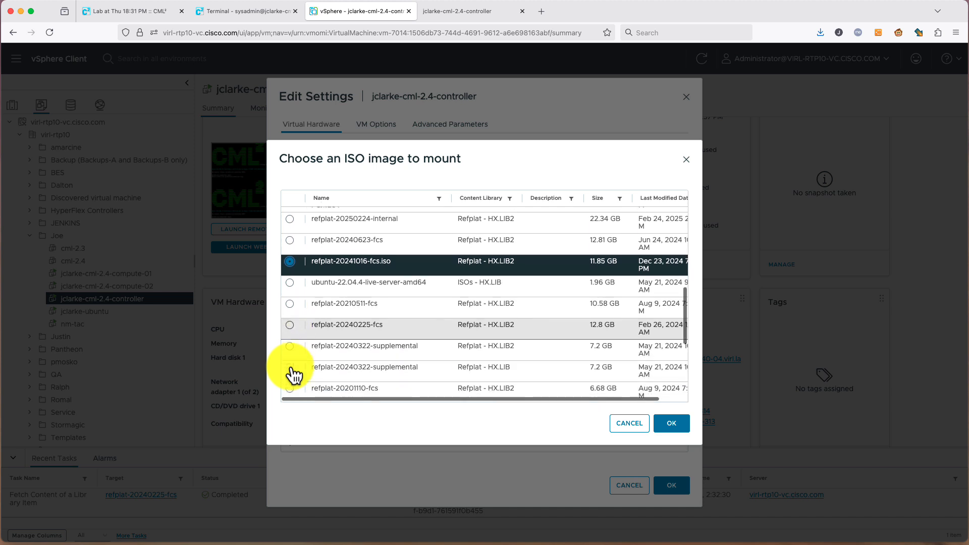
scroll(295, 376, "down", 9)
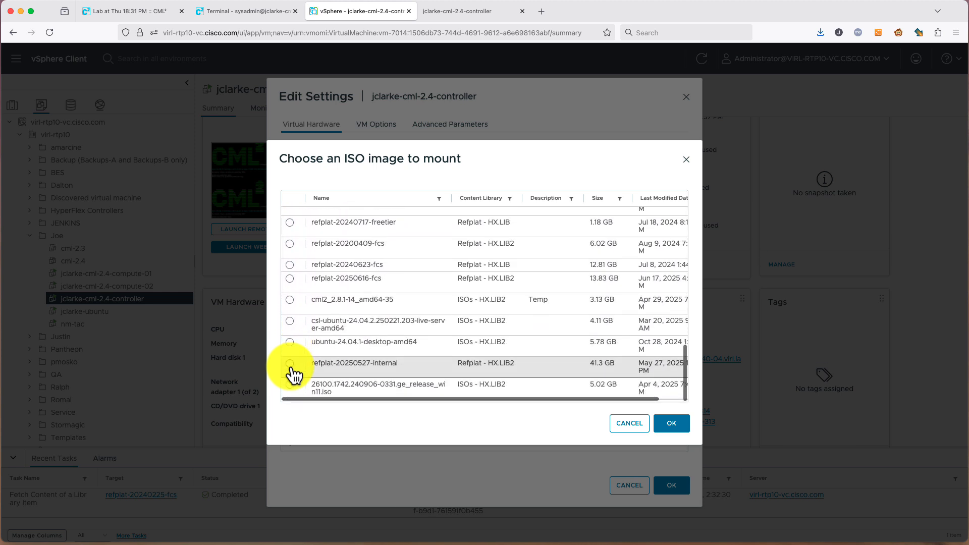
left_click(292, 282)
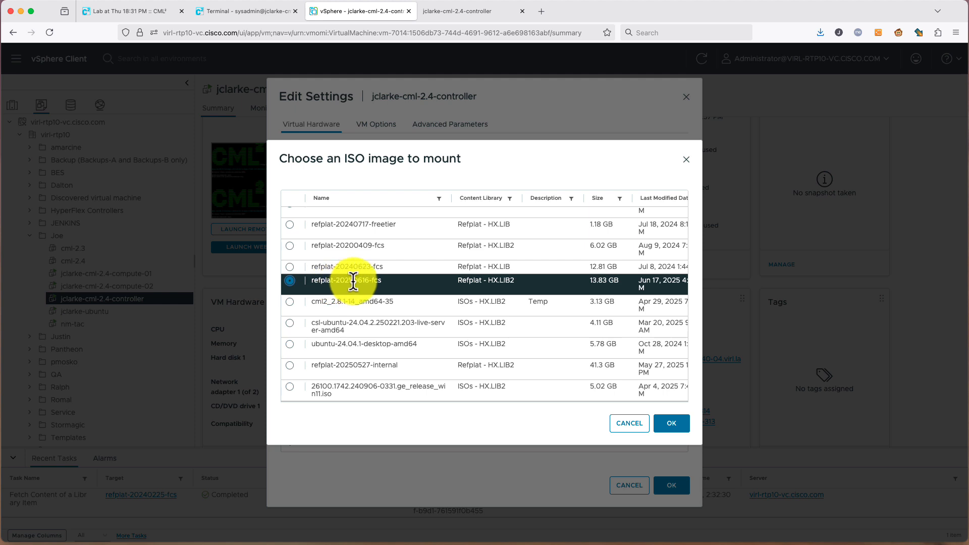
left_click(672, 423)
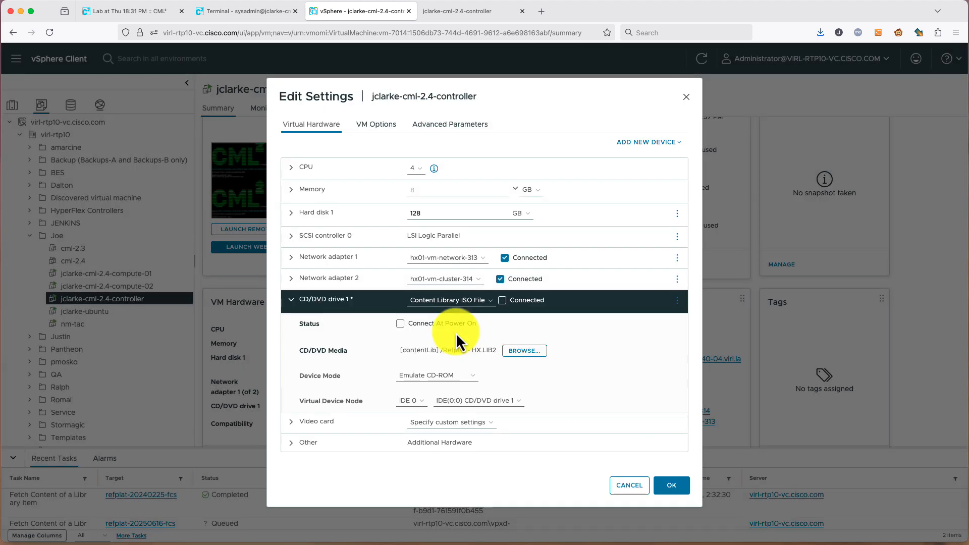
left_click(503, 301)
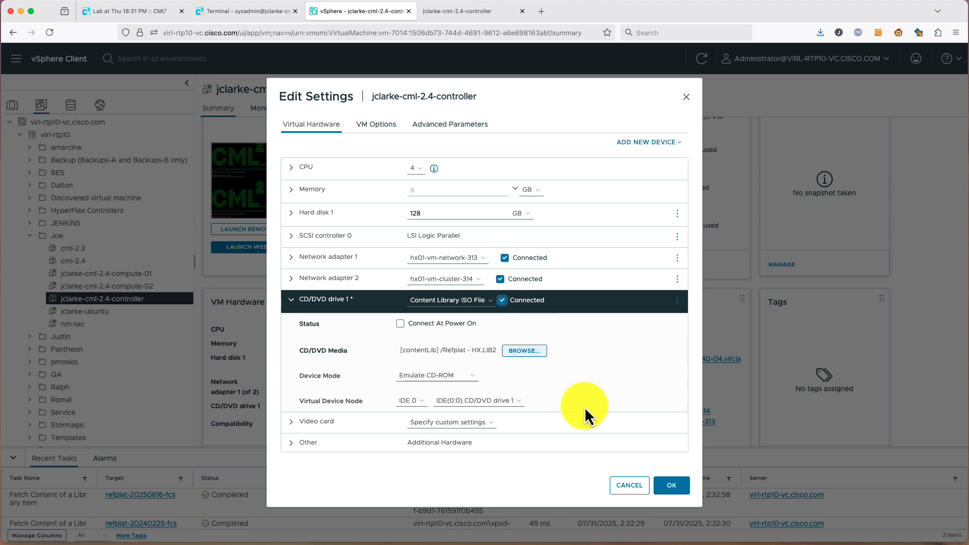
left_click(672, 486)
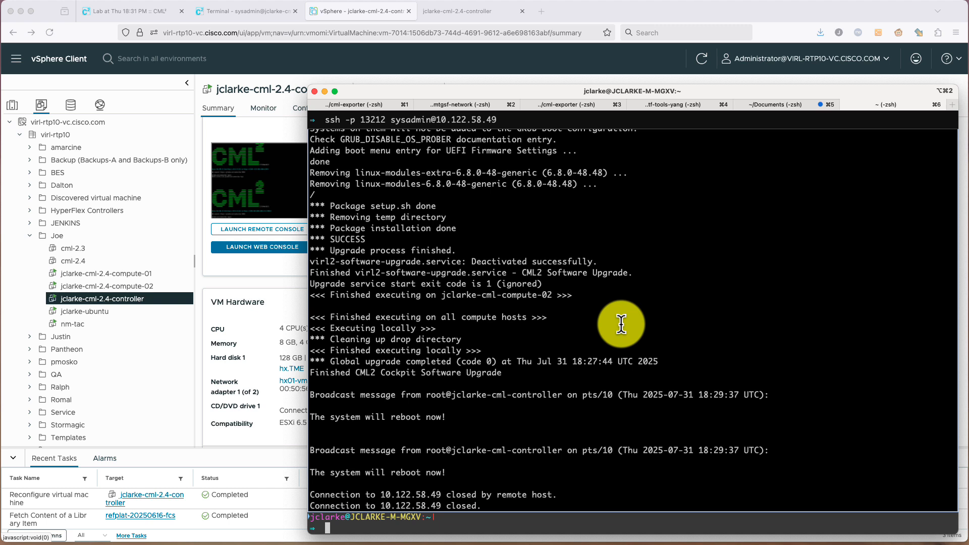
Rerun the ssh -p 13212 command to the controller at 10.122.58.49
key("Up")
key("Return")
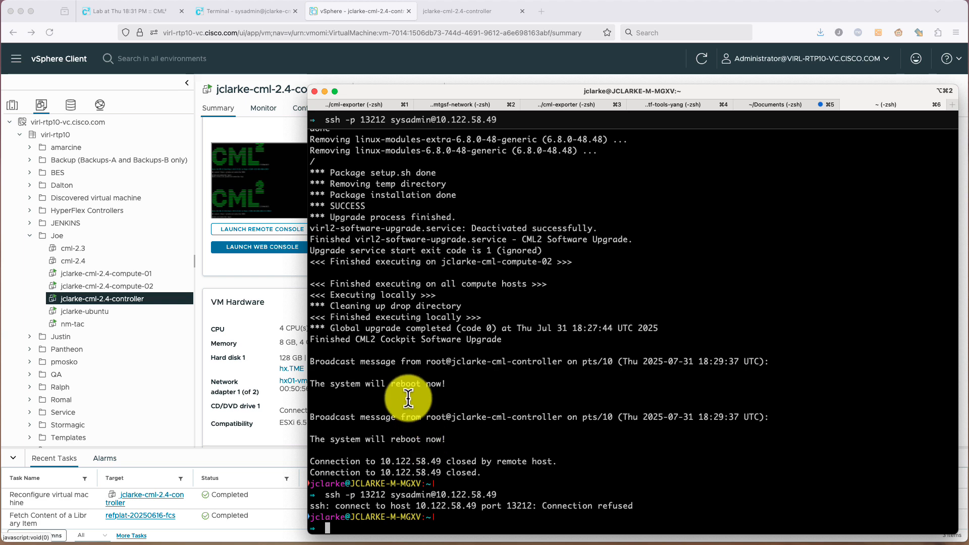
Reload the Cockpit console, leave the page, and log back in as sysadmin with its password
left_click(241, 17)
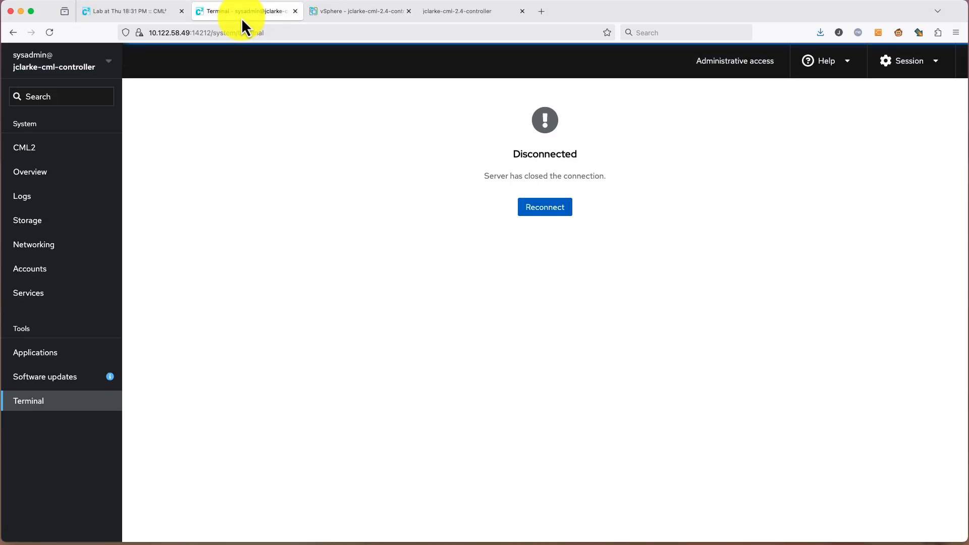
key("super+r")
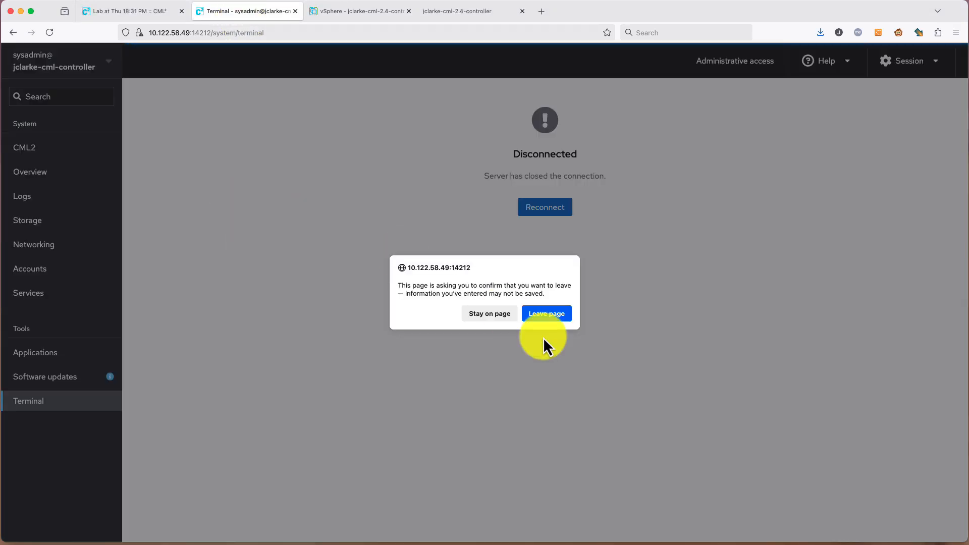
left_click(546, 314)
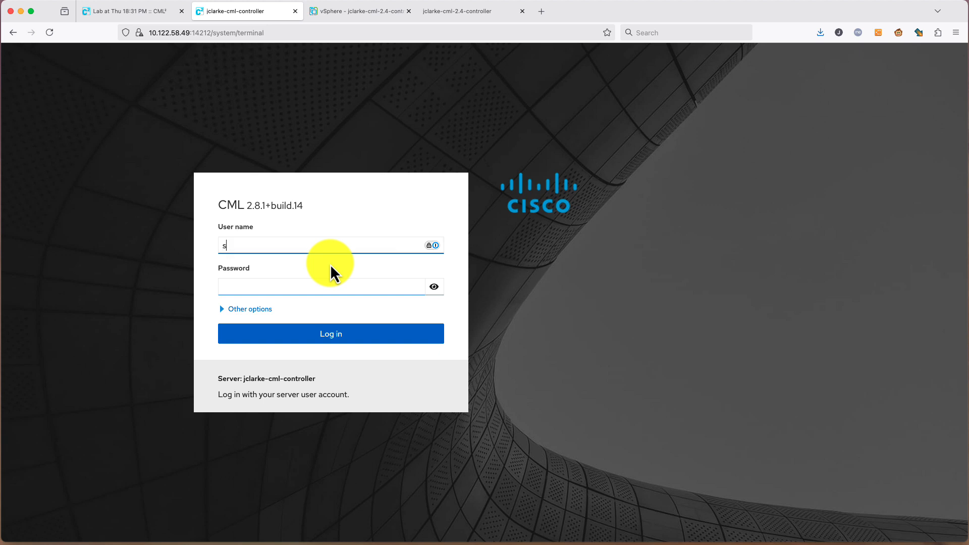
key("Tab")
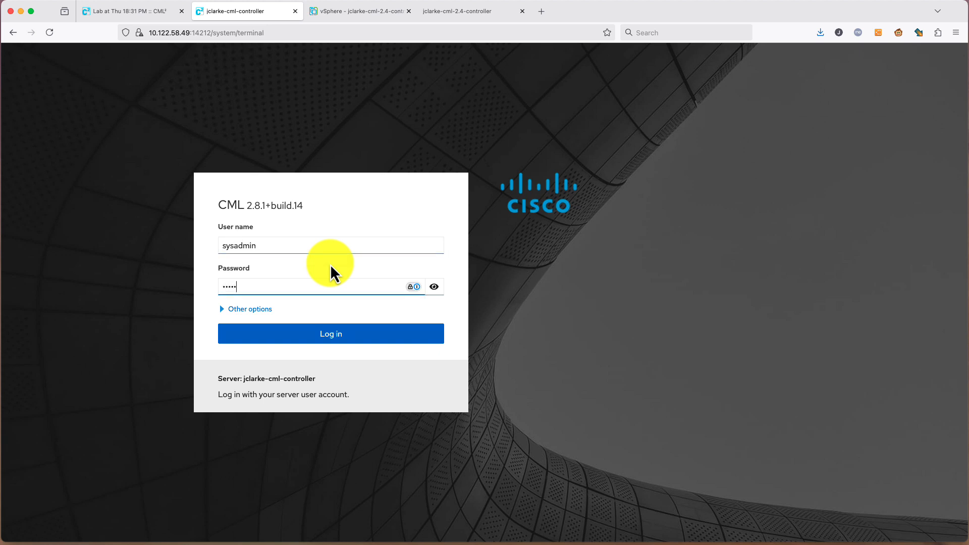
key("Return")
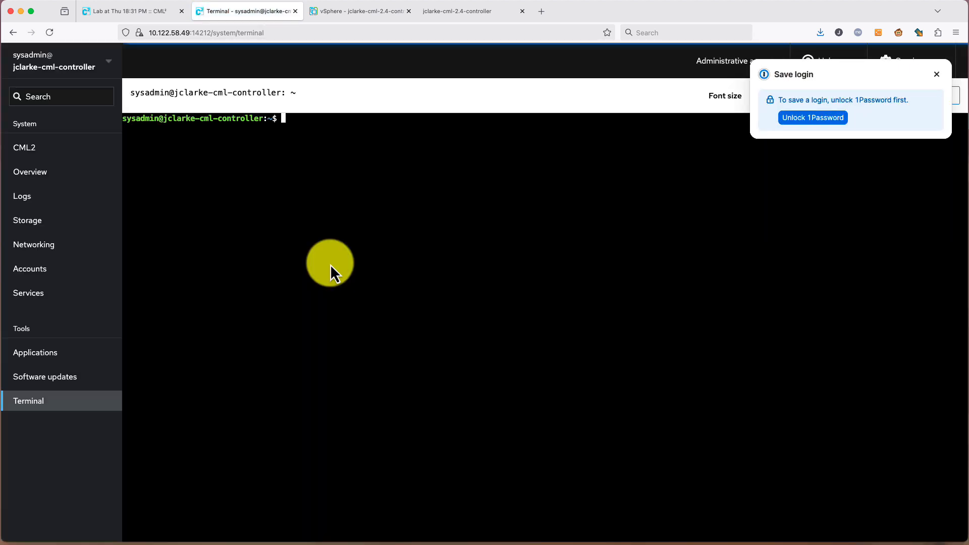
Dismiss the password manager prompt and become root with sudo -E -s
left_click(938, 76)
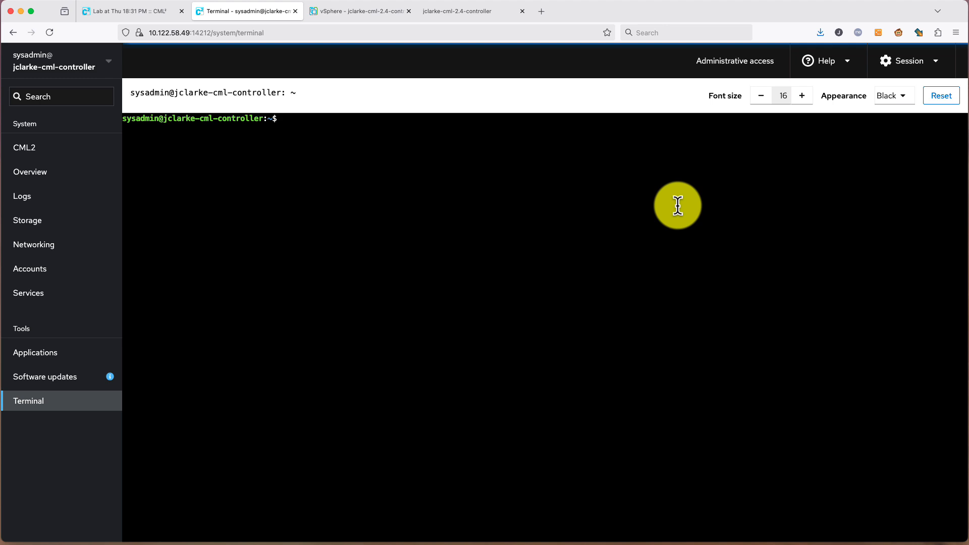
type("sudo -E -s")
key("Return")
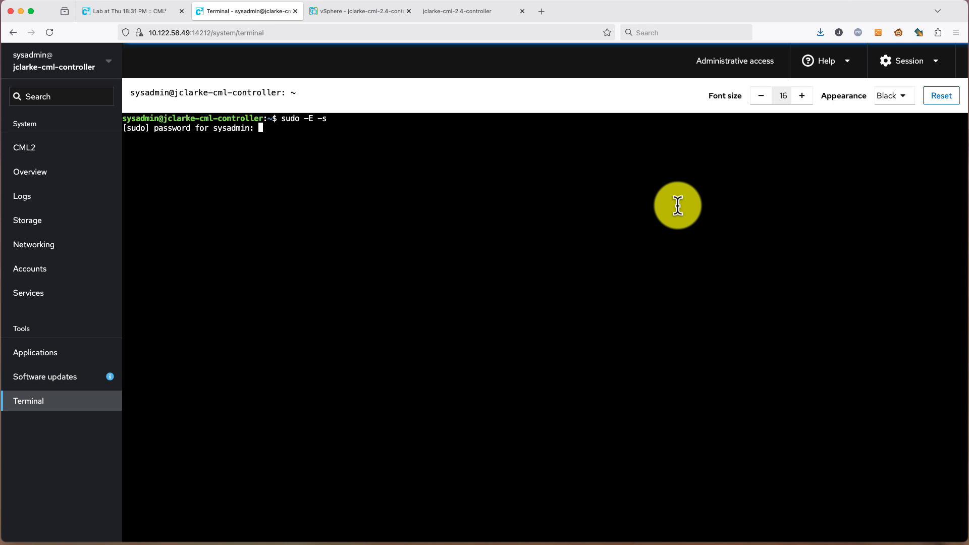
key("Return")
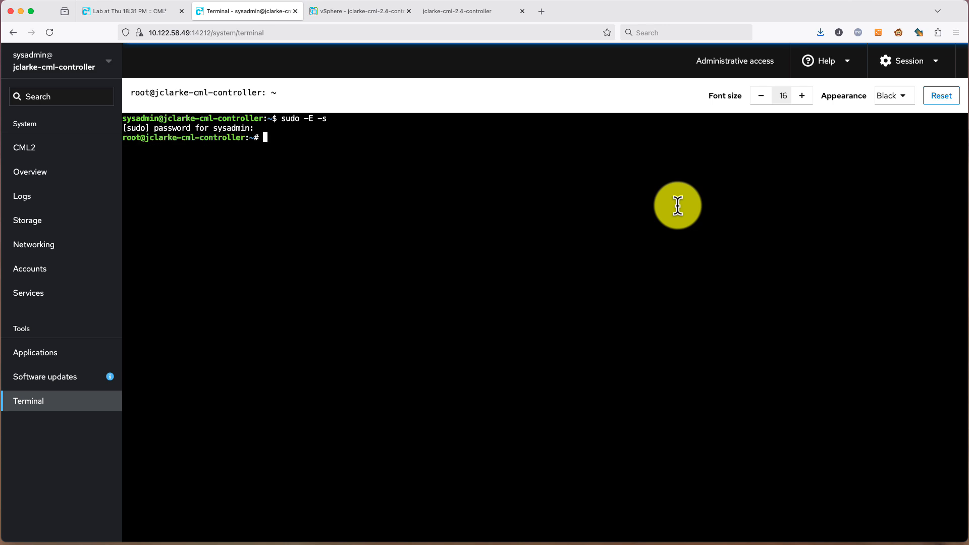
Change to /usr/lib/systemd/system and list the ssh* unit files
type("cd /usr/lib/syst")
key("Tab")
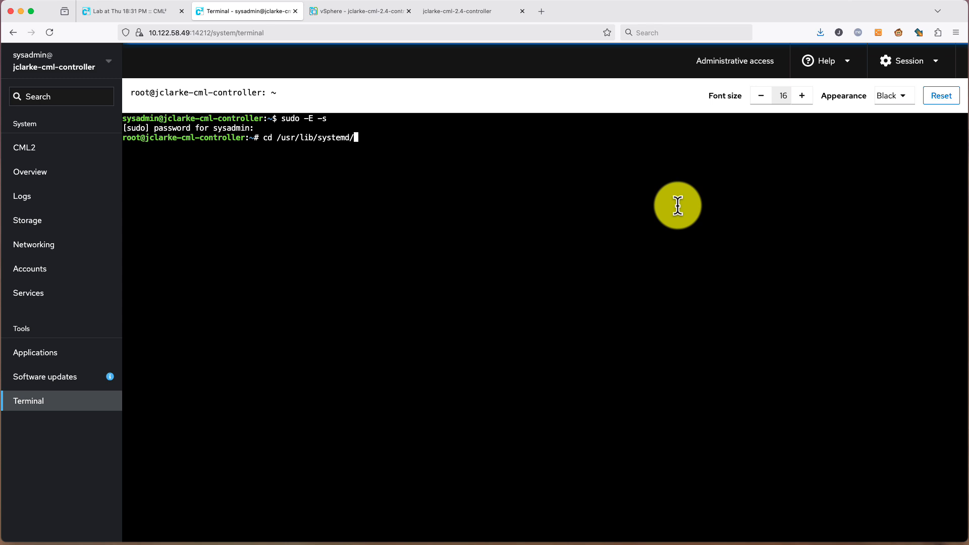
type("system")
key("Return")
type("ls")
key("Return")
type("ls")
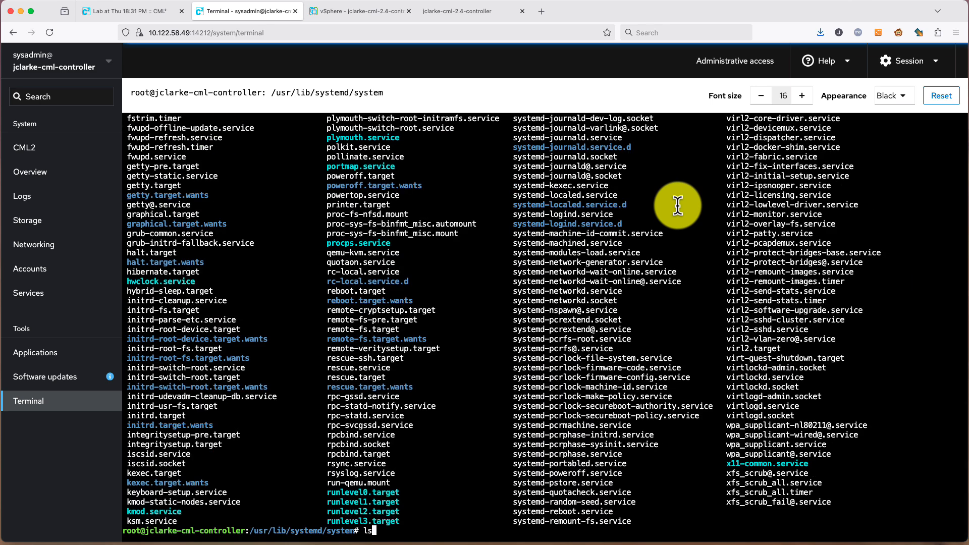
type(" ssh*")
key("Return")
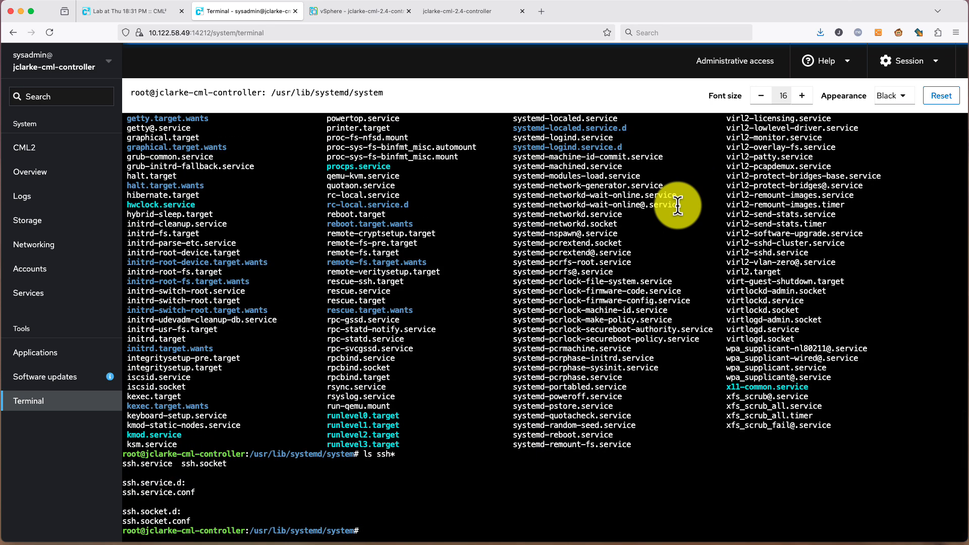
View ssh.socket in vi, then quit with :q
type("vi")
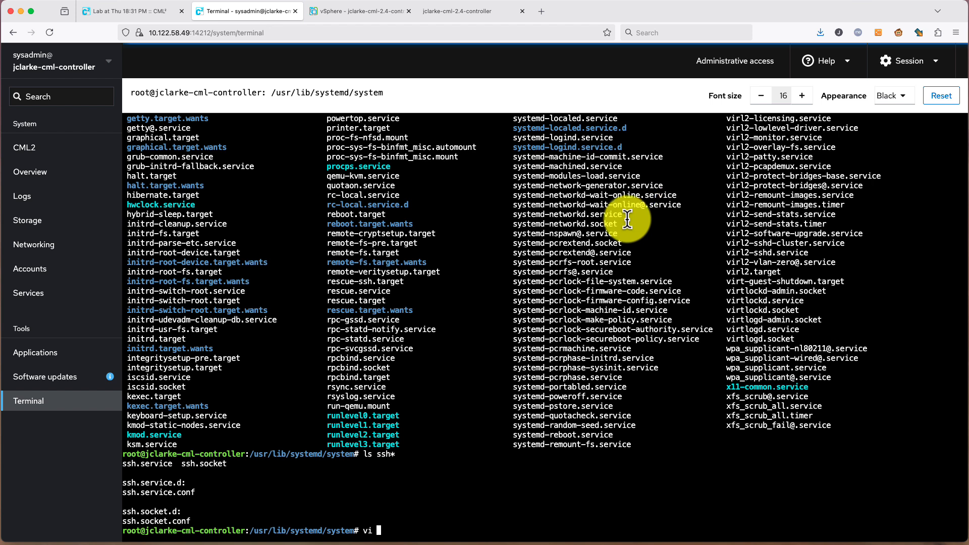
double_click(199, 462)
key("super+c")
key("super+v")
key("Return")
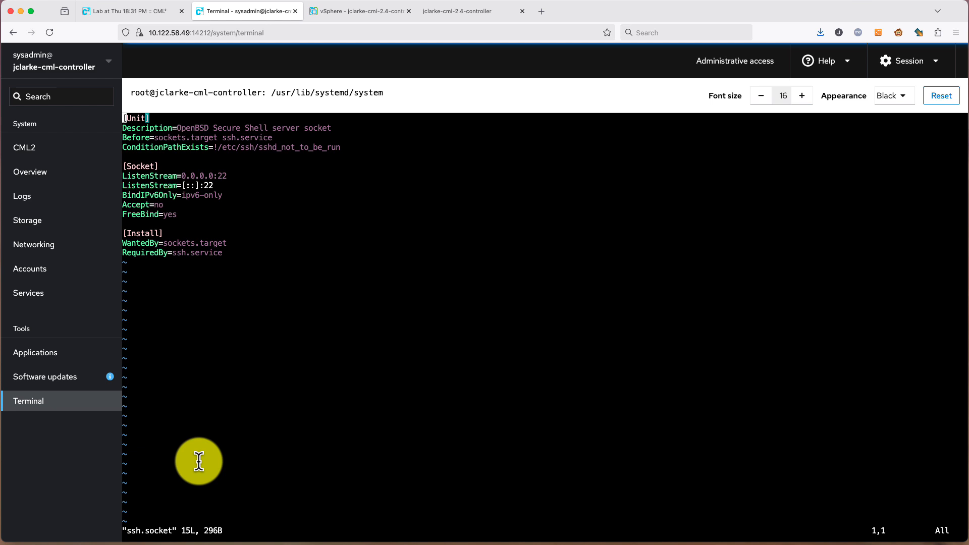
key("Down")
key("Down")
key("Down")
key("Down")
key("Down")
type(":q")
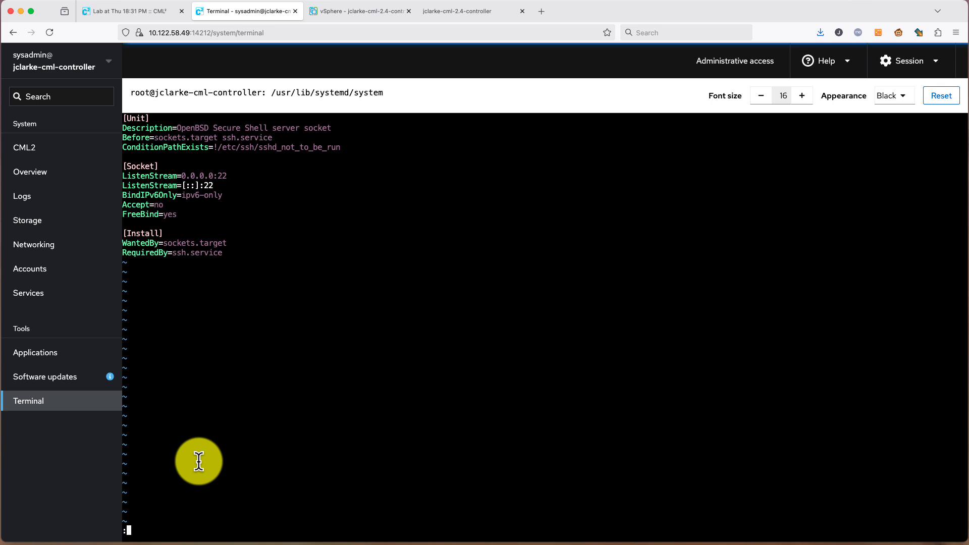
key("Return")
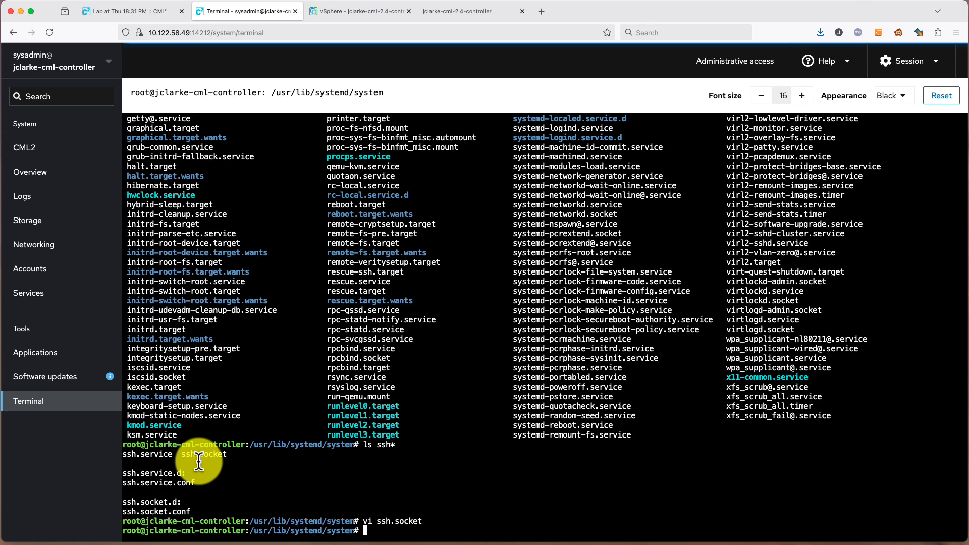
Enter ssh.socket.d and view the ssh.socket.conf override in vi
type("cd ssh.so")
key("Tab")
key("Return")
type("ls")
key("Return")
type("vi ssh.so")
key("Tab")
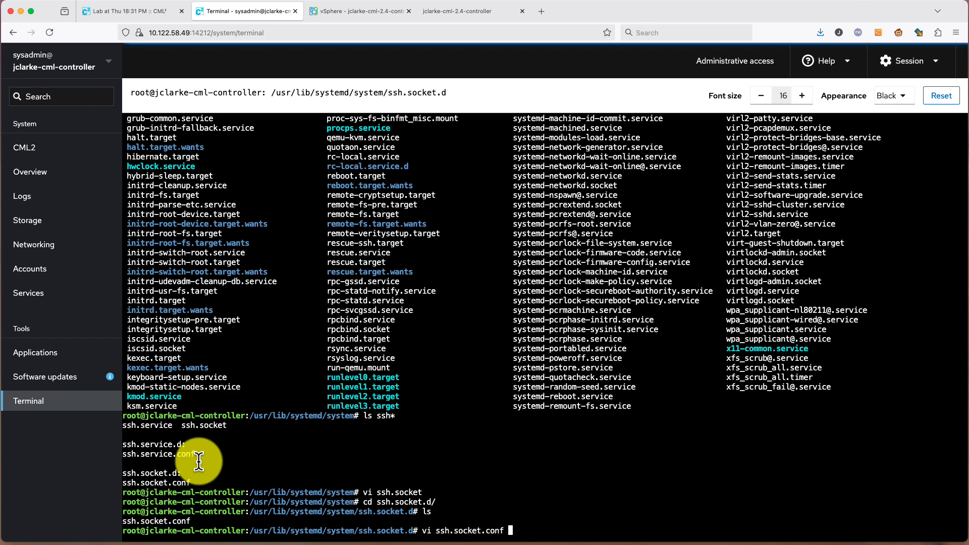
key("Return")
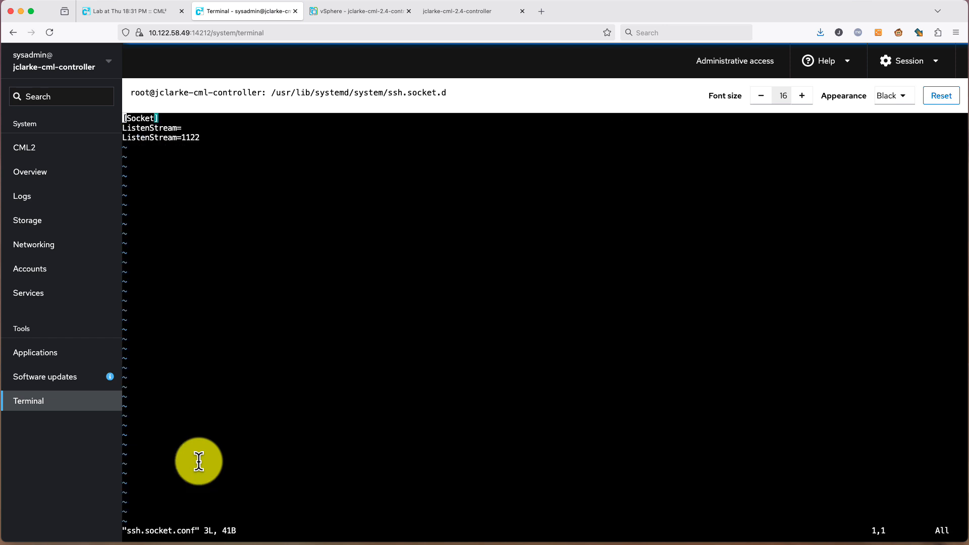
type(":q")
key("Return")
type("ls")
key("Return")
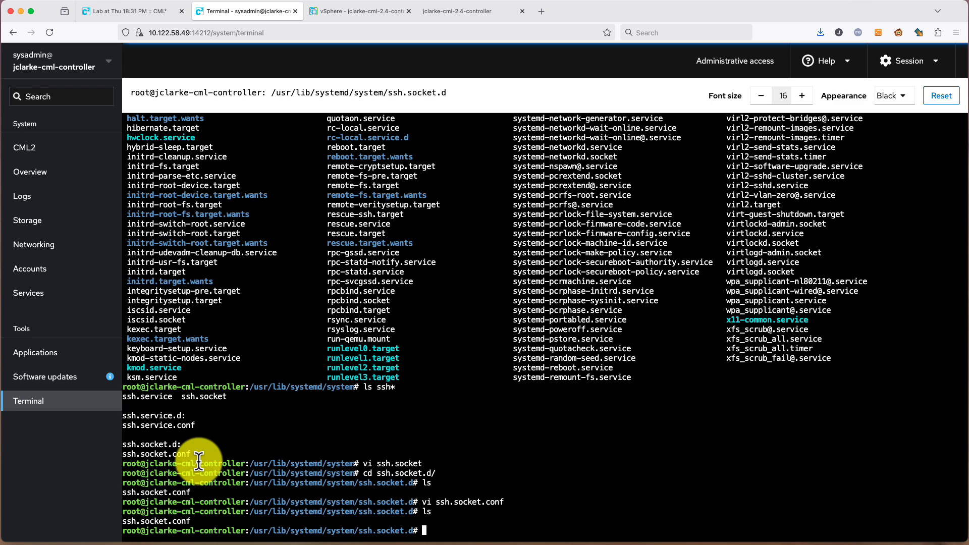
Delete ssh.socket.conf, run systemctl daemon-reload, and restart ssh.socket
type("rm ssh")
key("Tab")
key("Return")
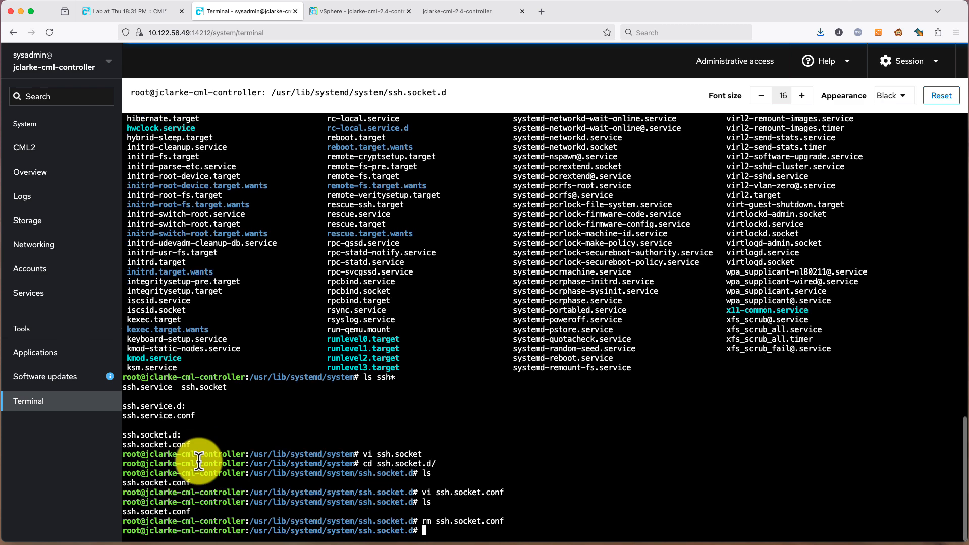
type("syst")
type("emct")
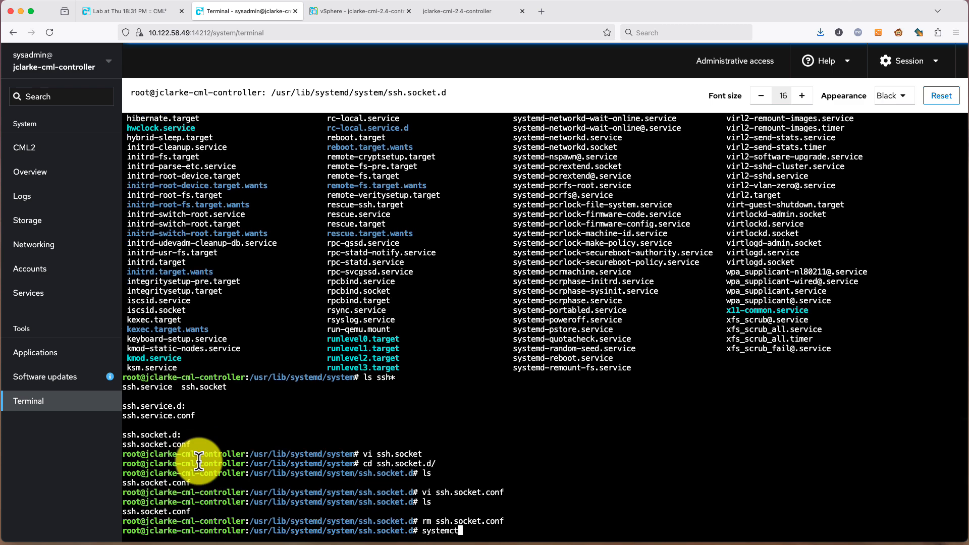
type("l daemon-reload")
key("Return")
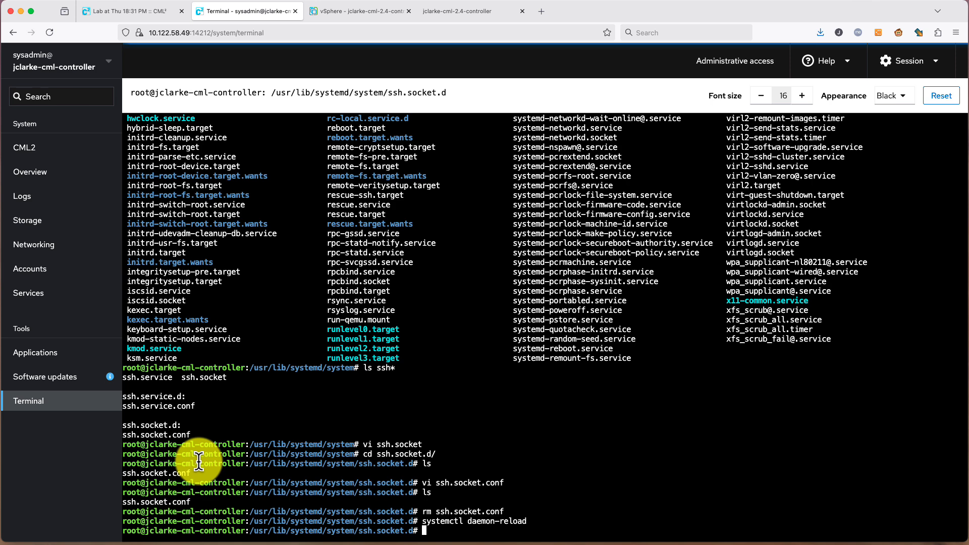
type("systemctl ")
type("rs")
type("start ssh")
type(".socket")
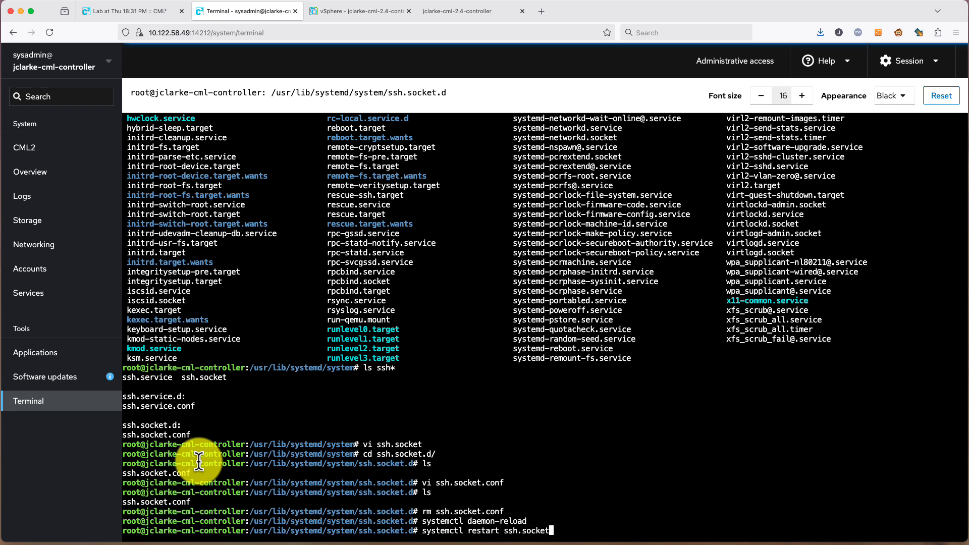
key("Return")
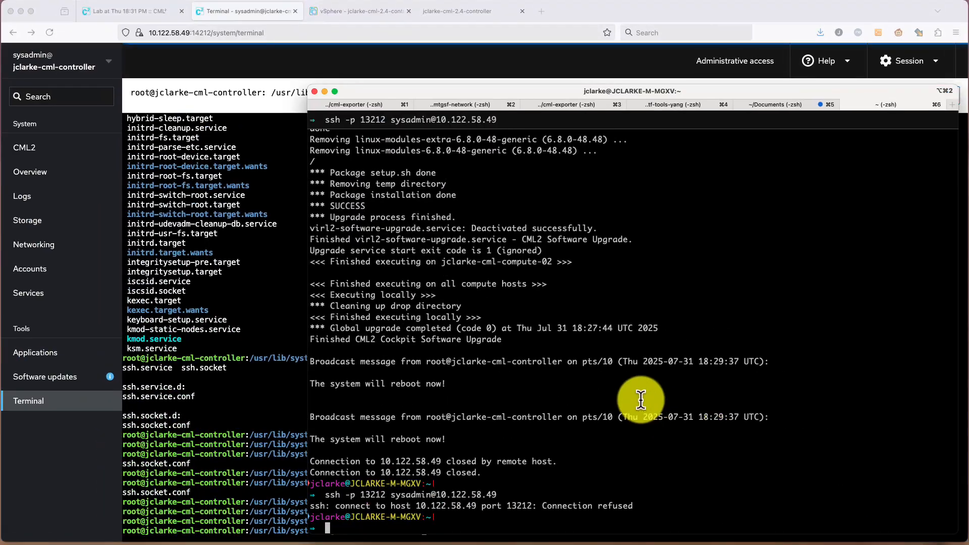
Rerun ssh -p 13212 to the controller and log in with the account password
key("Up")
key("Return")
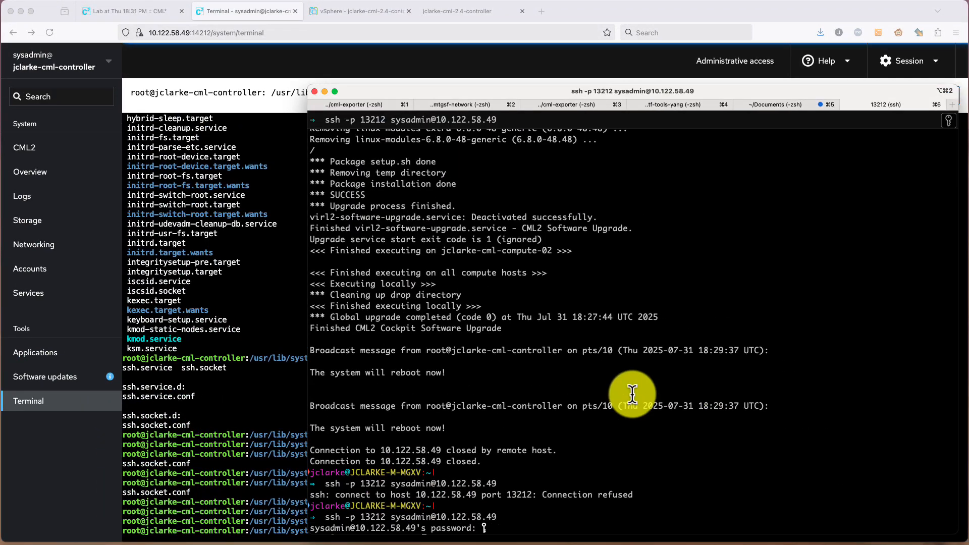
key("Return")
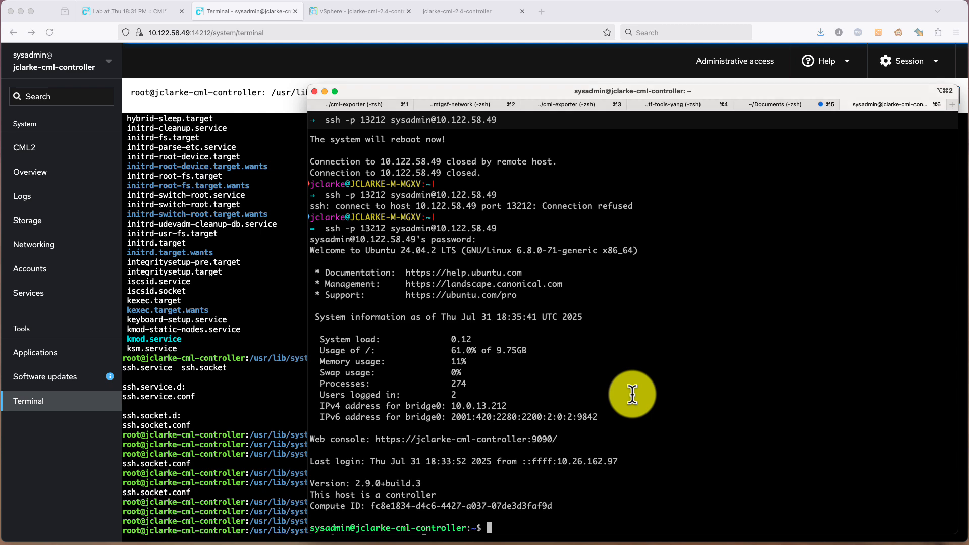
left_click(296, 450)
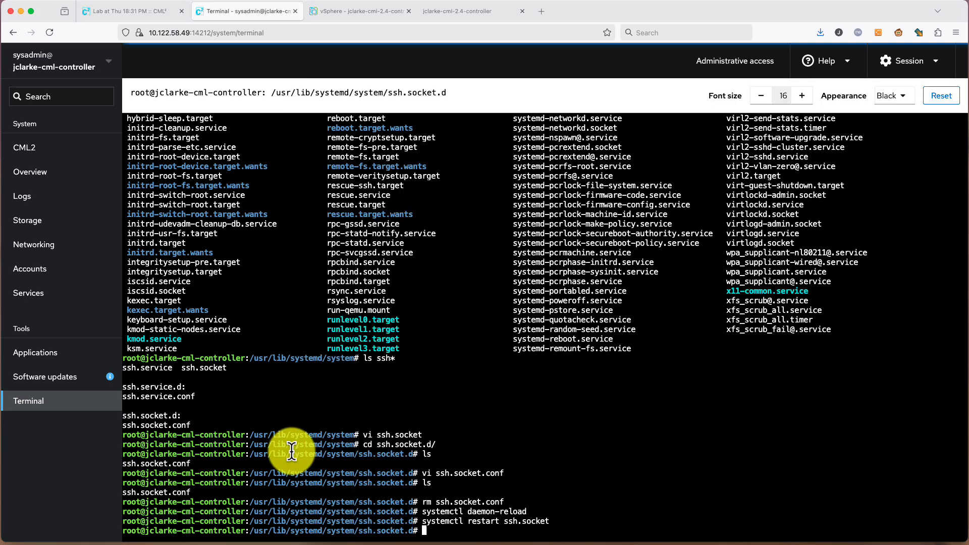
left_click(49, 147)
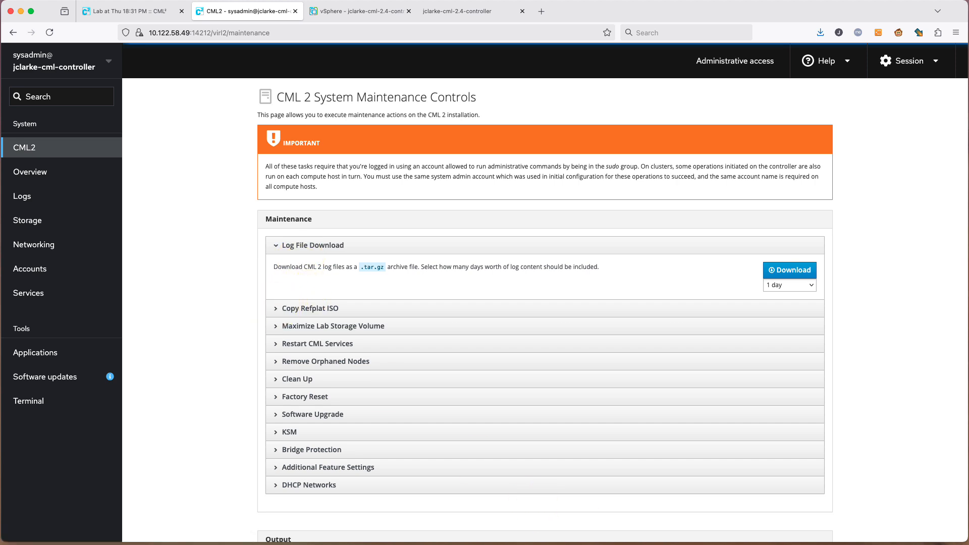
left_click(693, 544)
left_click(693, 544)
left_click_drag(968, 0, 701, 0)
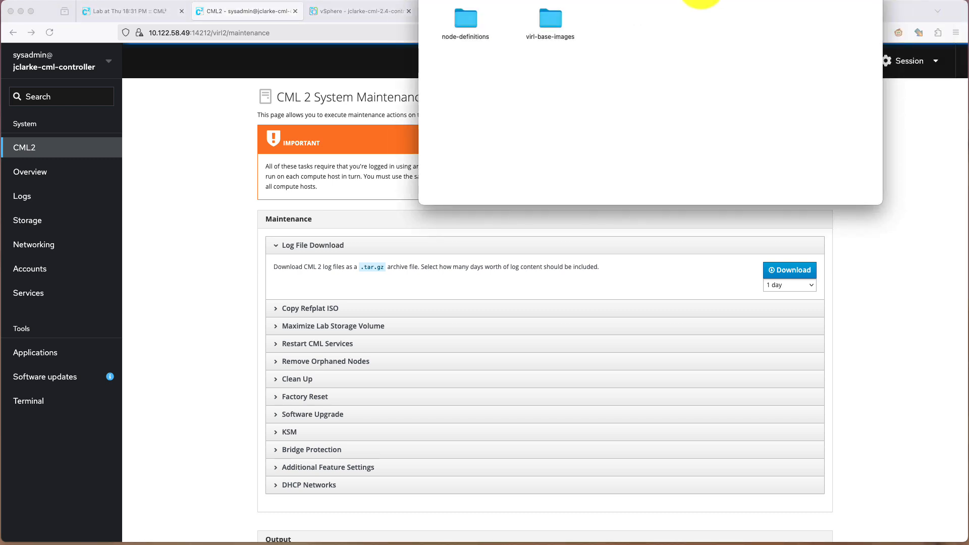
left_click_drag(526, 0, 406, 143)
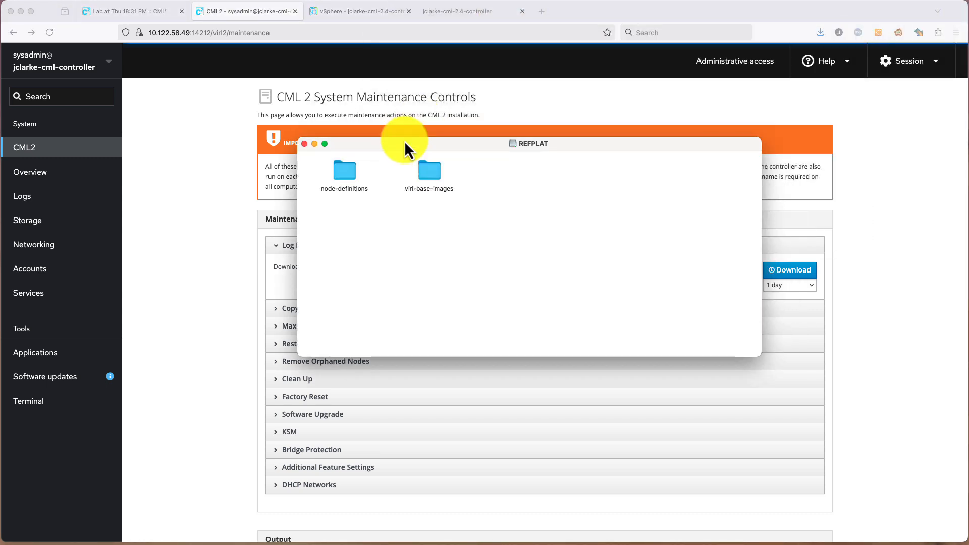
double_click(433, 174)
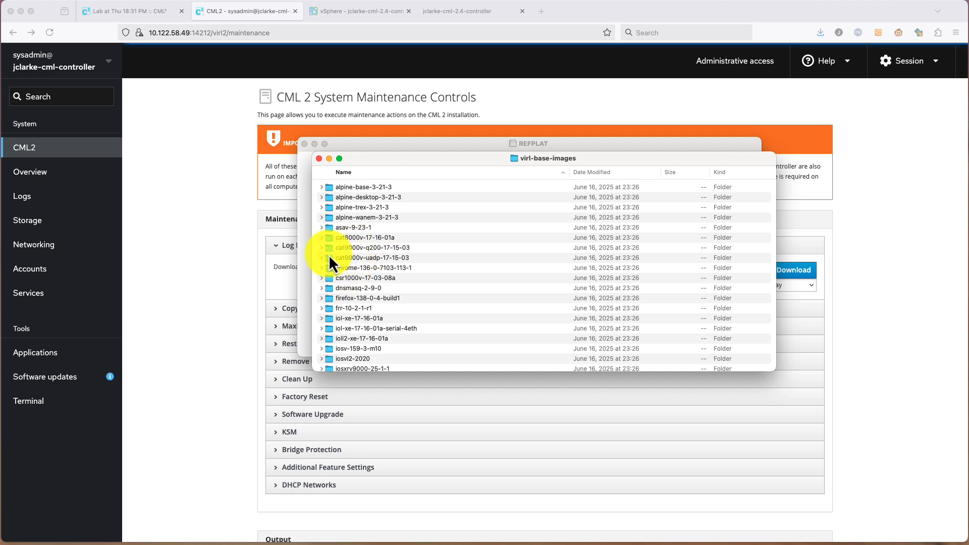
scroll(329, 251, "down", 4)
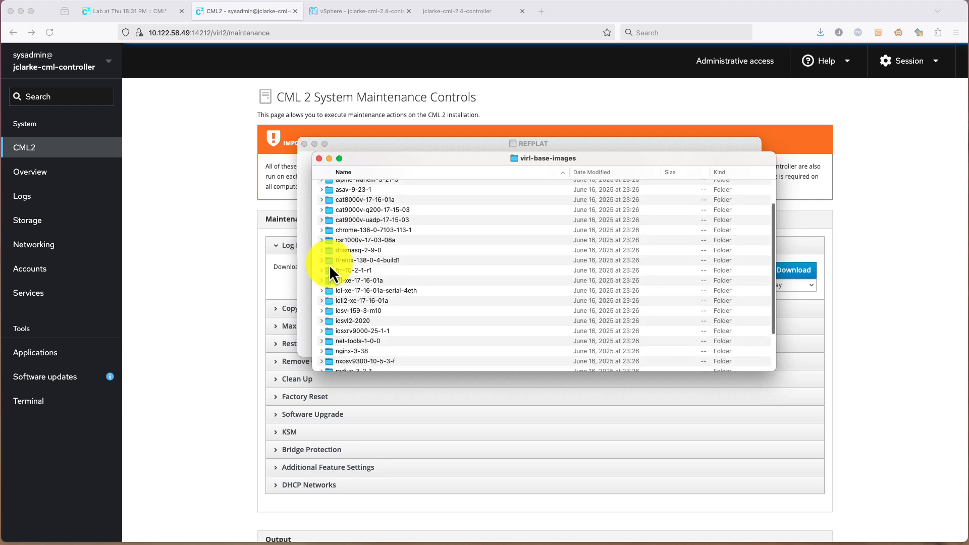
scroll(329, 253, "down", 5)
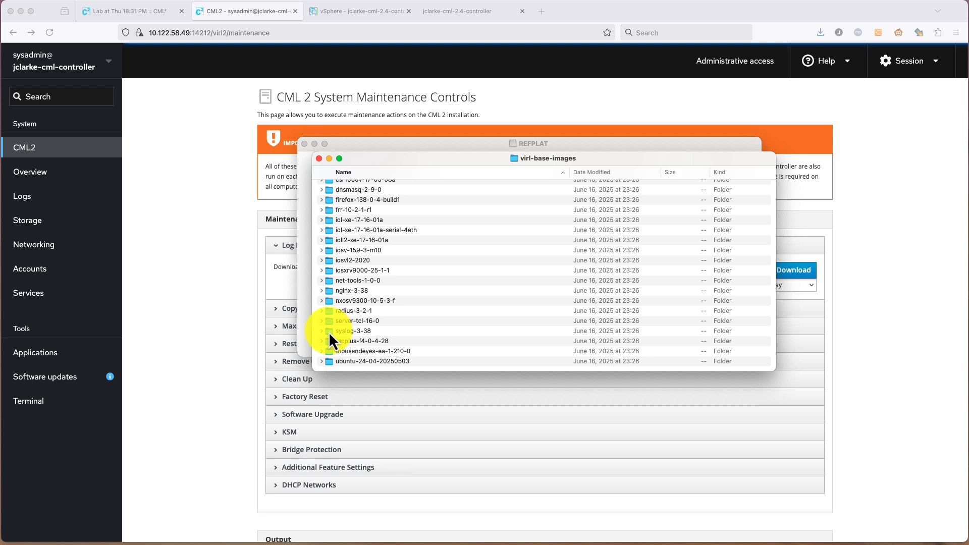
Inspect the files inside net-tools-1-0-0, then close the virl-base-images and REFPLAT Finder windows
left_click(190, 319)
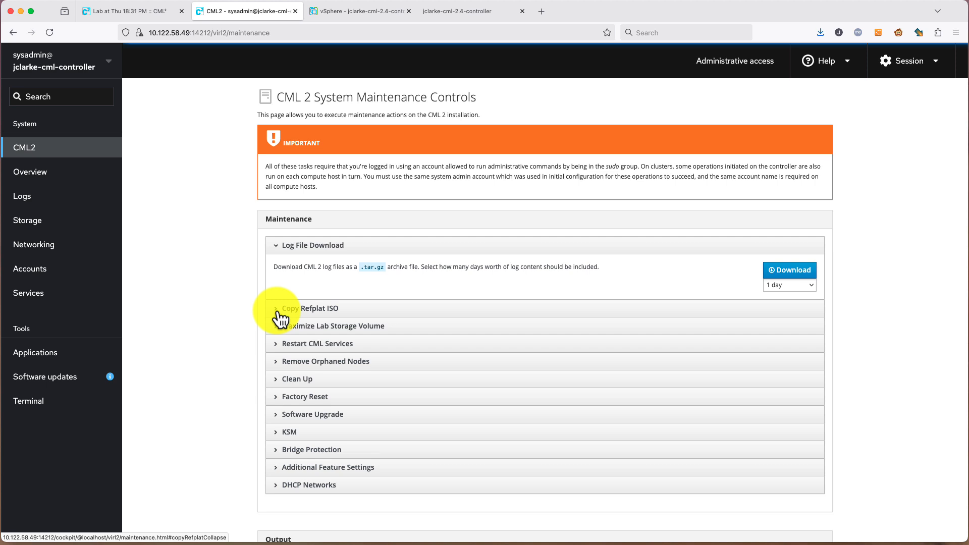
key("ctrl+Up")
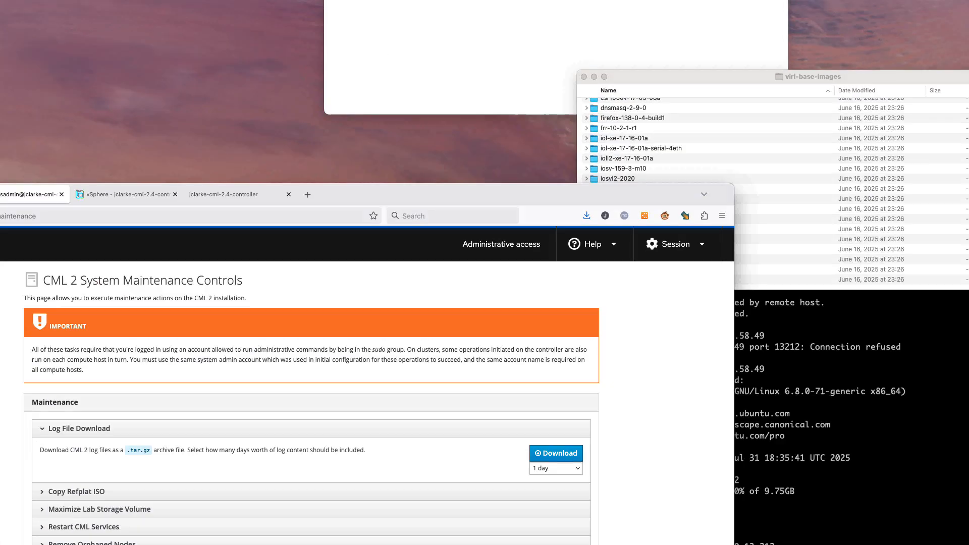
left_click(835, 184)
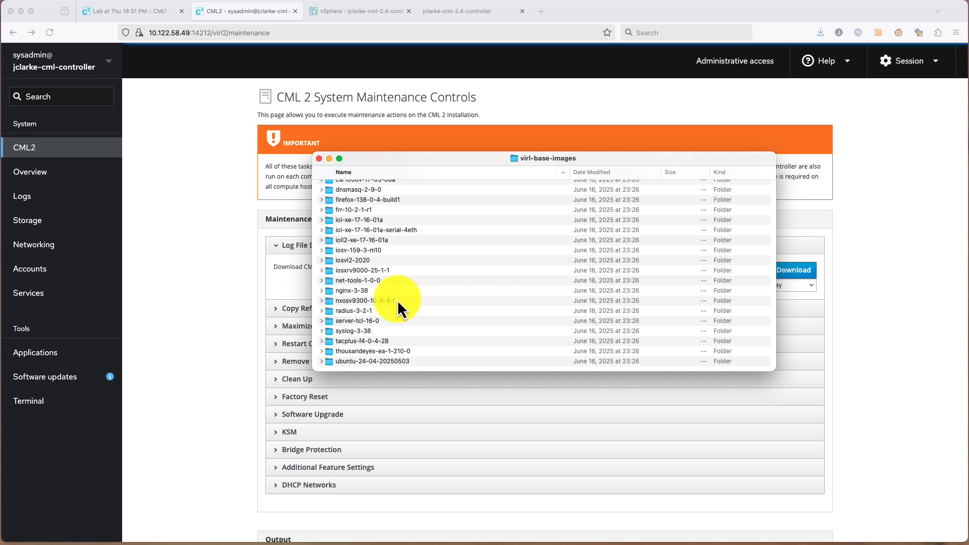
left_click(322, 280)
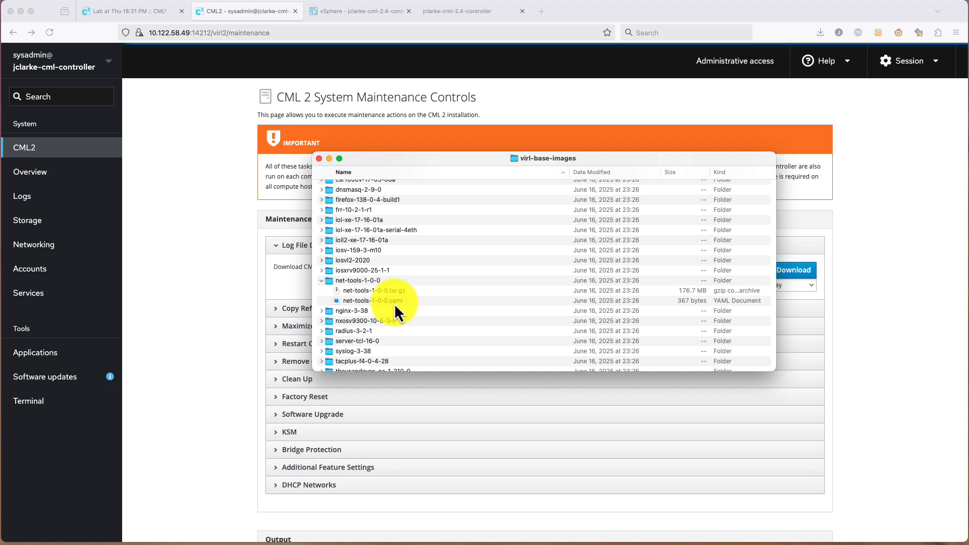
left_click(321, 282)
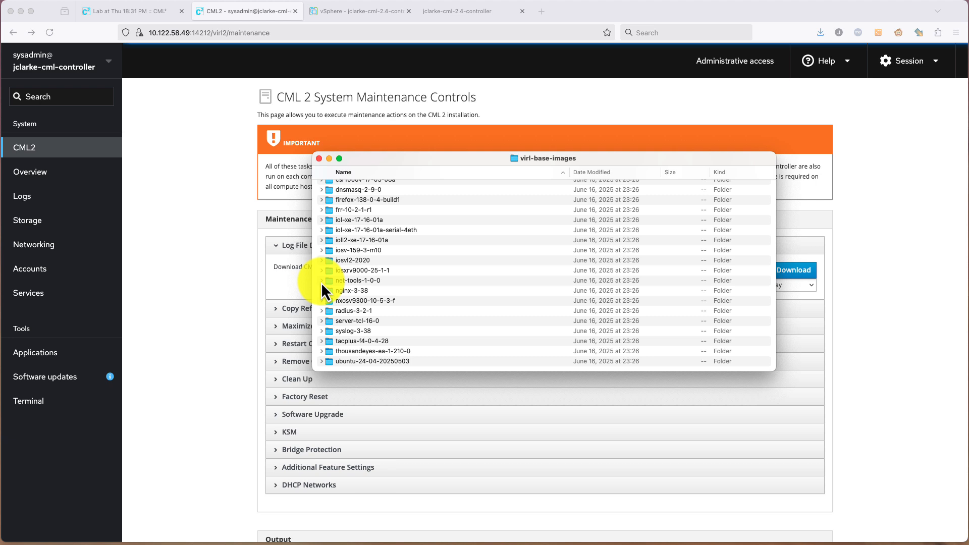
left_click(319, 159)
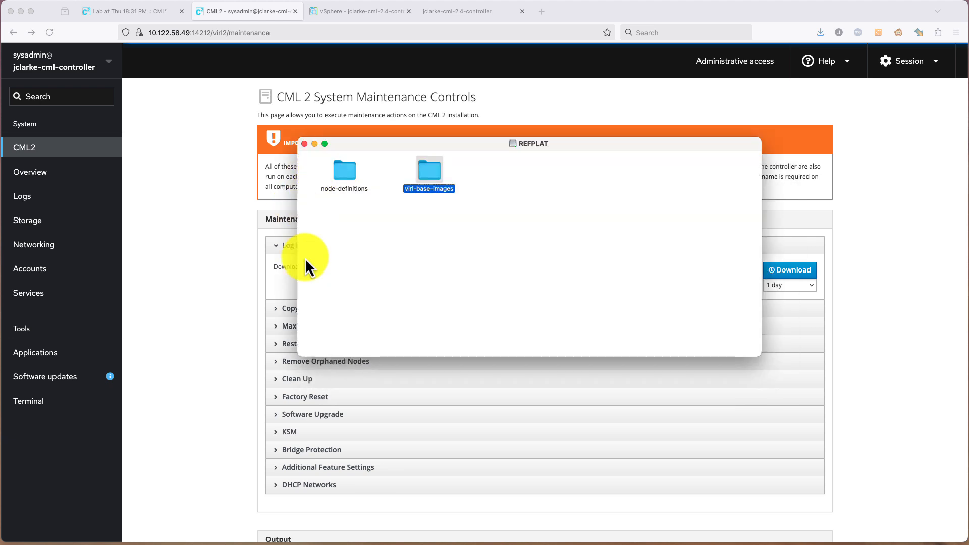
left_click(304, 145)
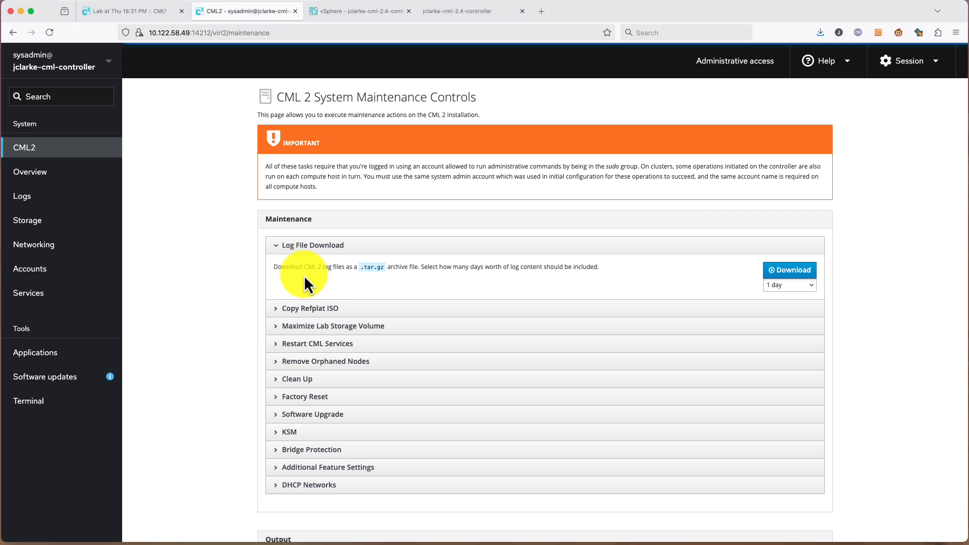
Run Copy Refplat ISO from the maintenance page, confirming with Copy, and follow the copy log
left_click(277, 308)
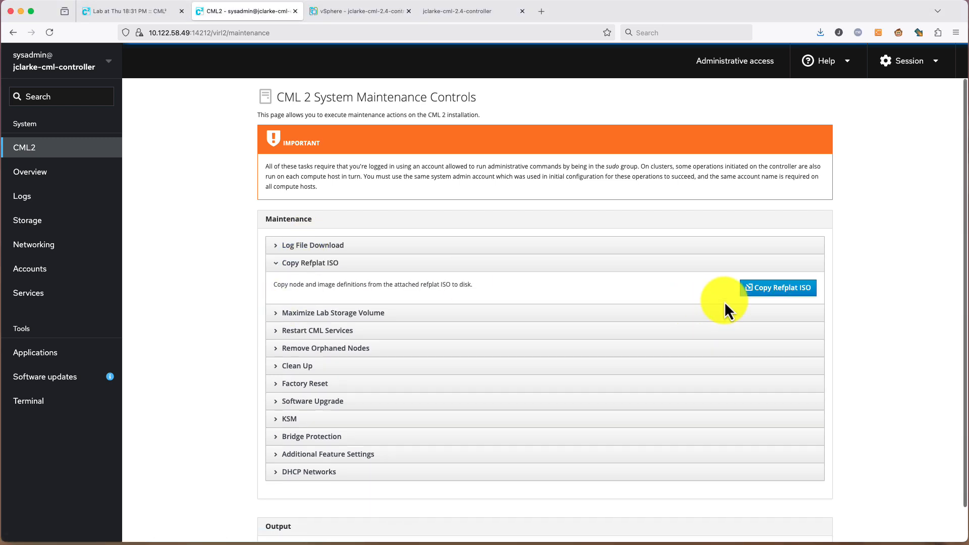
left_click(765, 287)
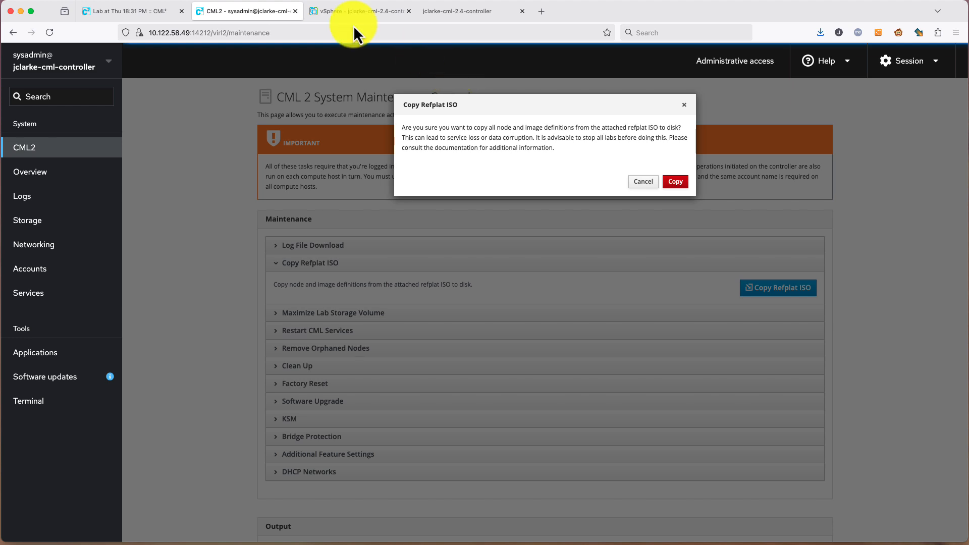
left_click(352, 13)
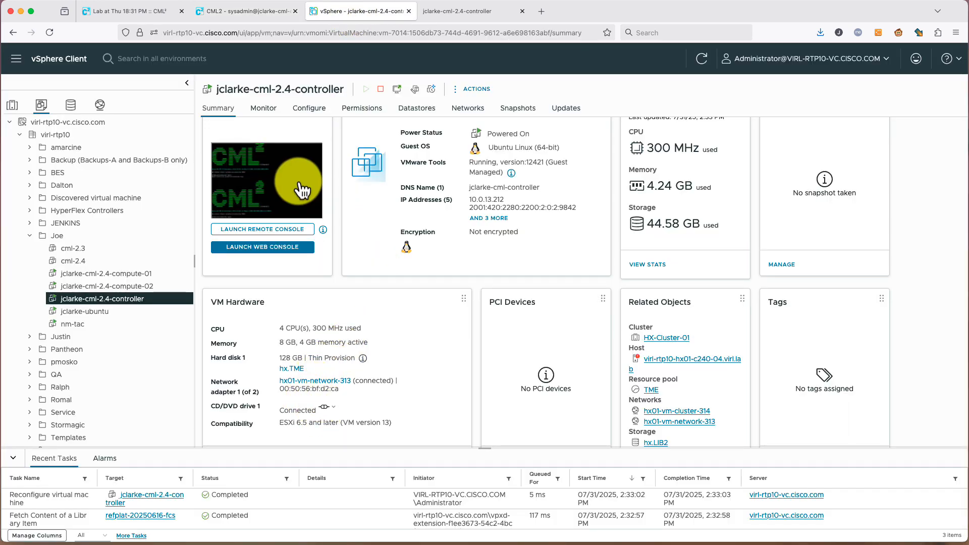
left_click(210, 12)
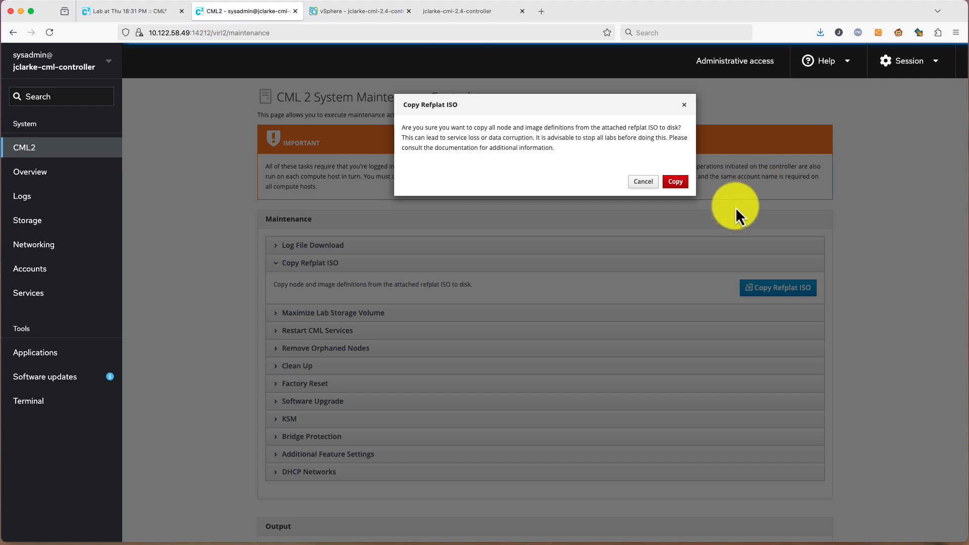
left_click(666, 186)
scroll(670, 183, "down", 3)
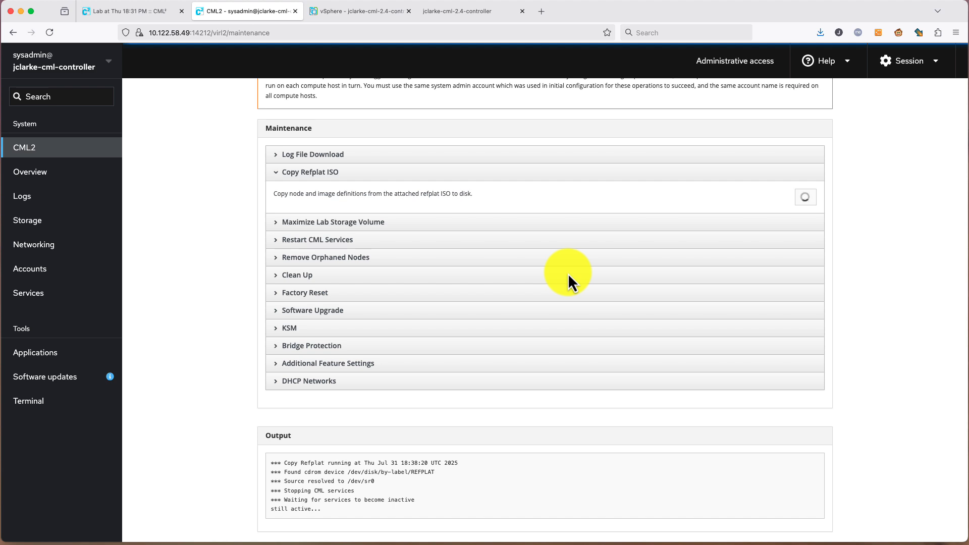
scroll(568, 273, "down", 4)
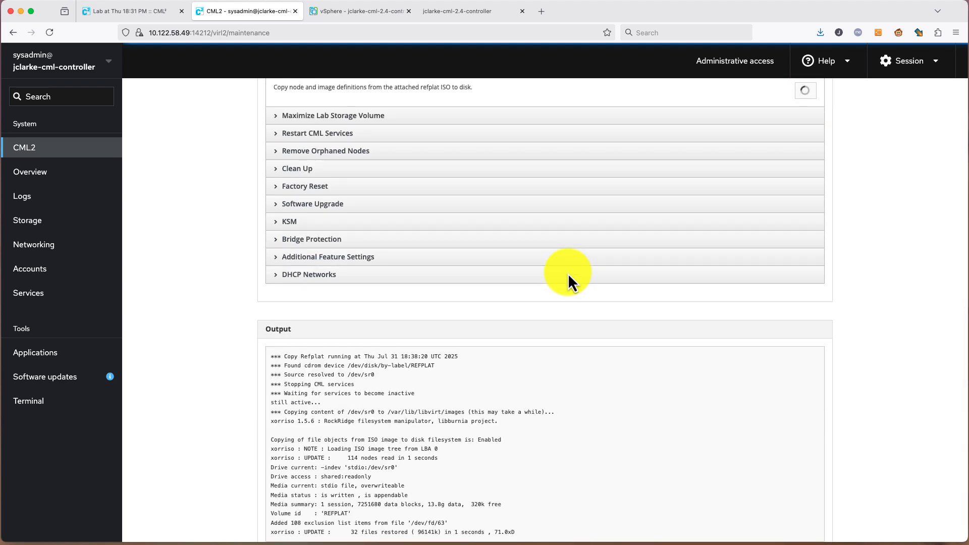
scroll(568, 274, "down", 2)
scroll(538, 360, "up", 1)
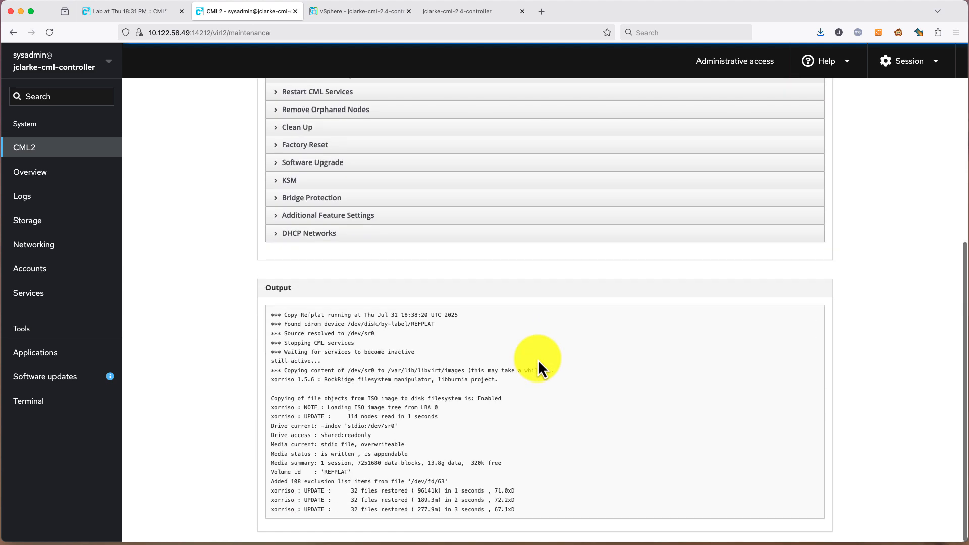
scroll(538, 359, "down", 1)
scroll(538, 359, "up", 1)
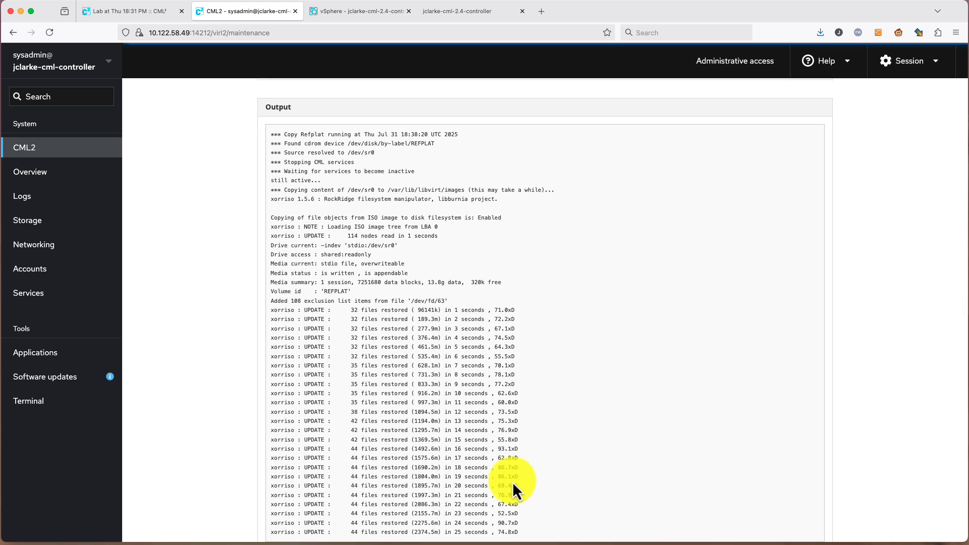
Dismiss the Finder 'Box can't be opened' alert and bring the REFPLAT window forward
key("super+Tab")
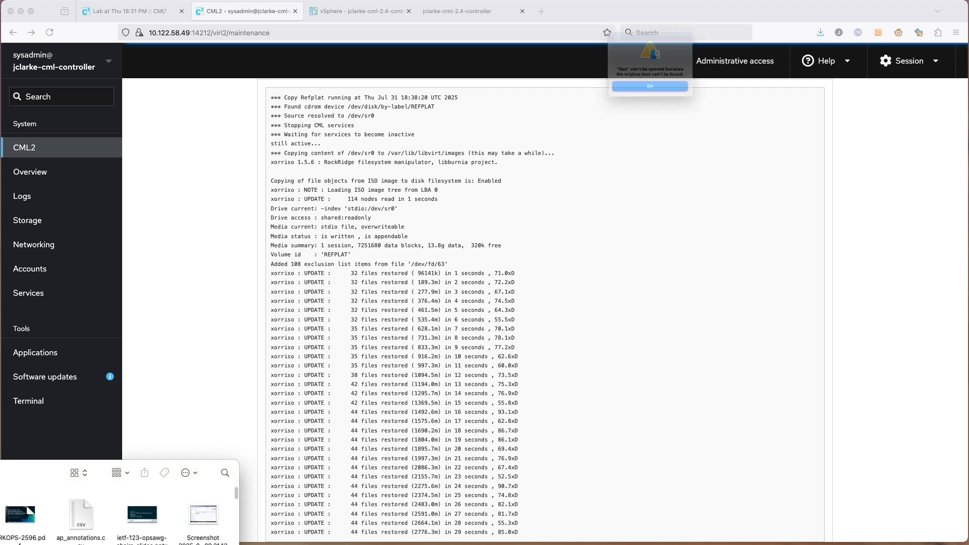
left_click(666, 99)
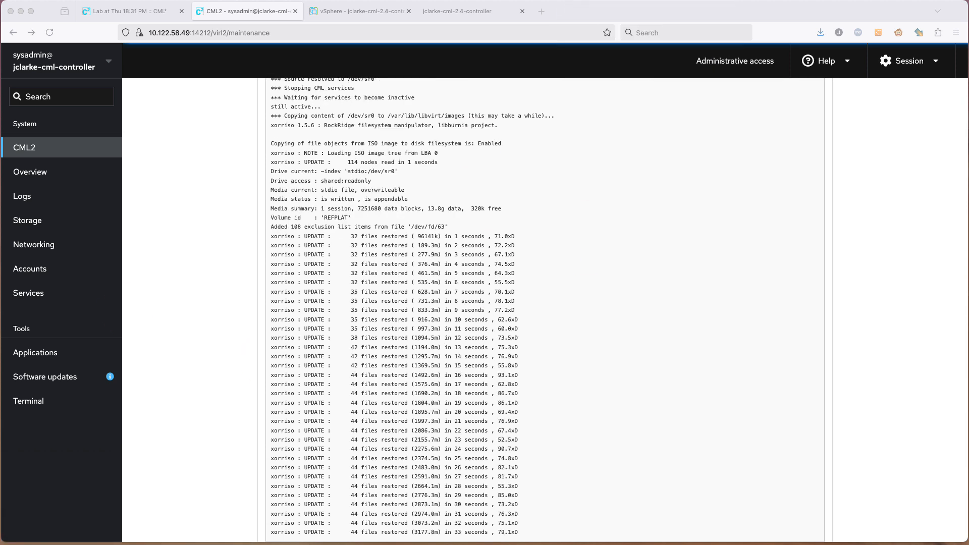
key("super+Tab")
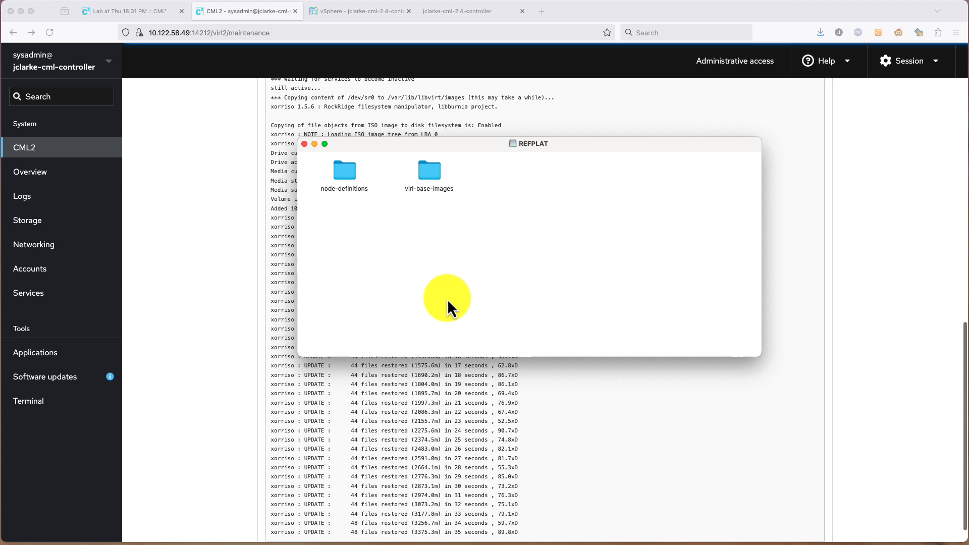
Scroll through the virl-base-images image folders, then close the virl-base-images and REFPLAT windows
double_click(422, 171)
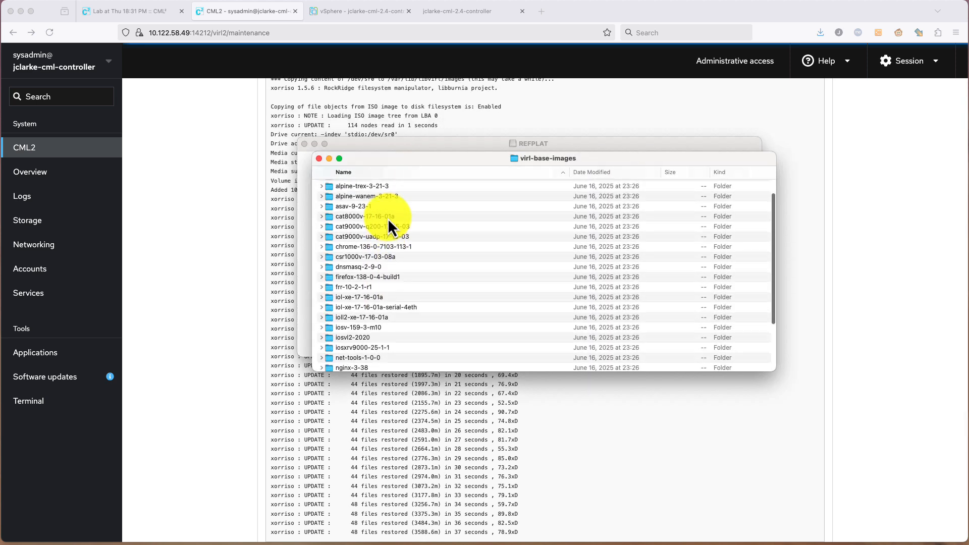
scroll(388, 219, "up", 1)
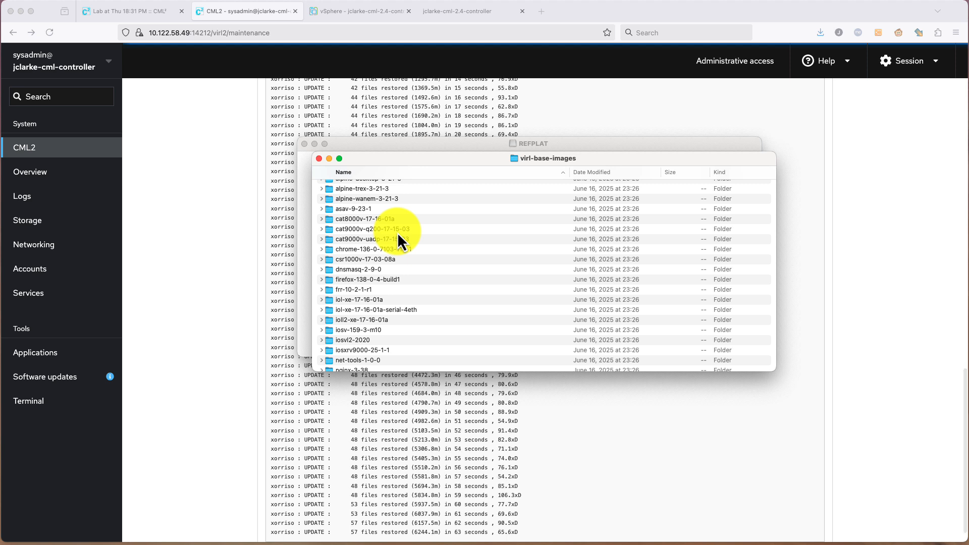
scroll(398, 232, "down", 4)
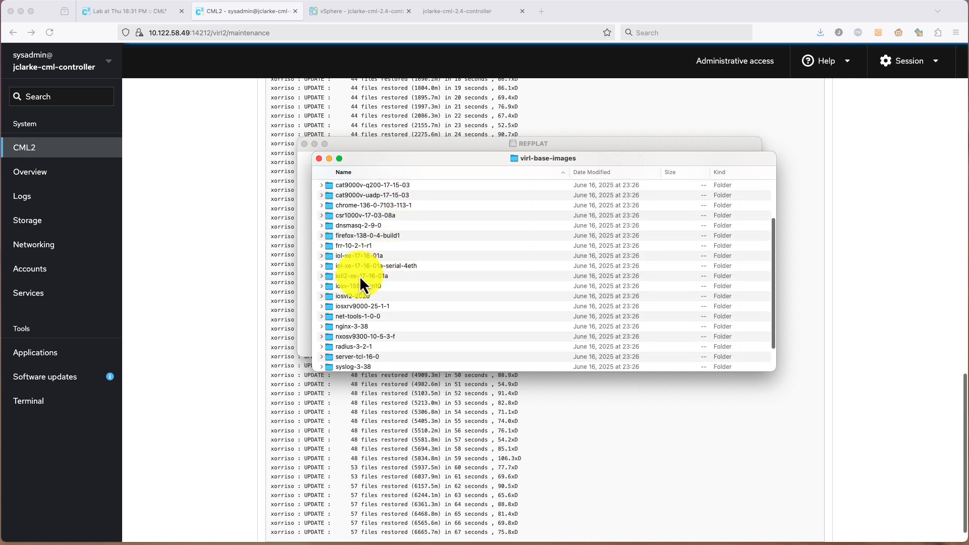
scroll(359, 275, "down", 4)
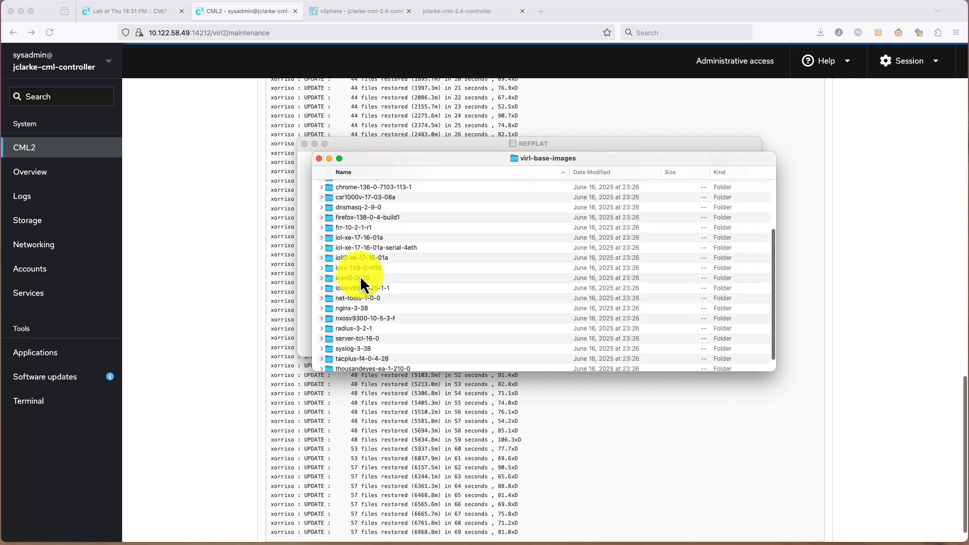
scroll(359, 276, "up", 5)
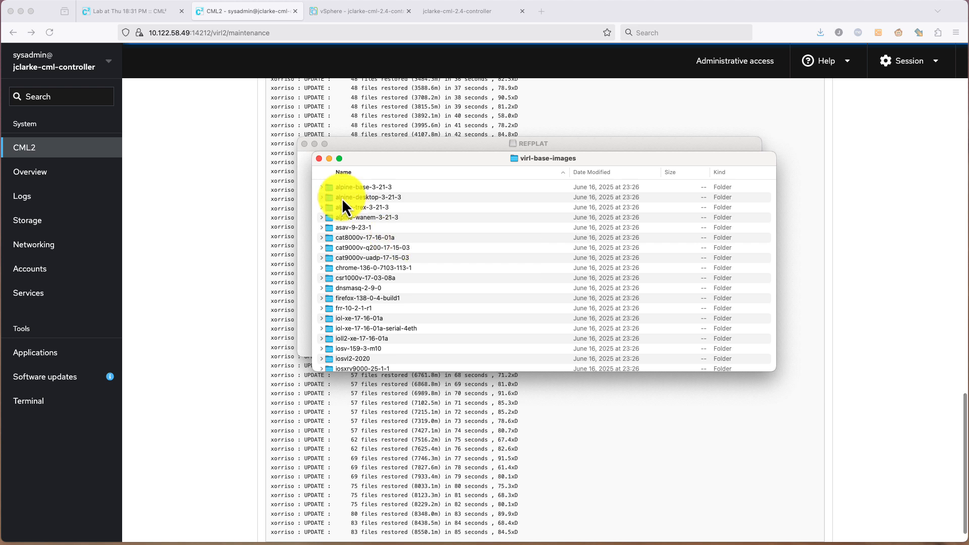
left_click(319, 159)
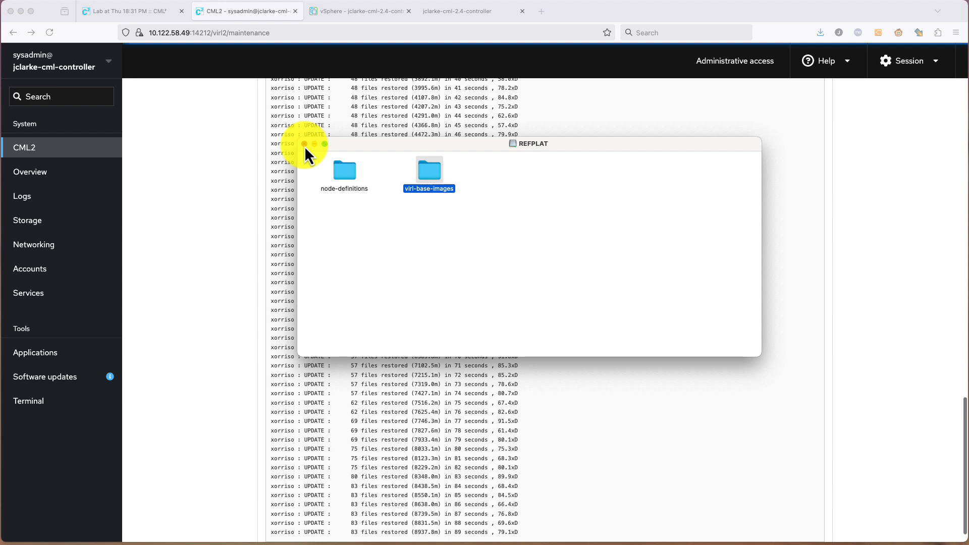
left_click(305, 146)
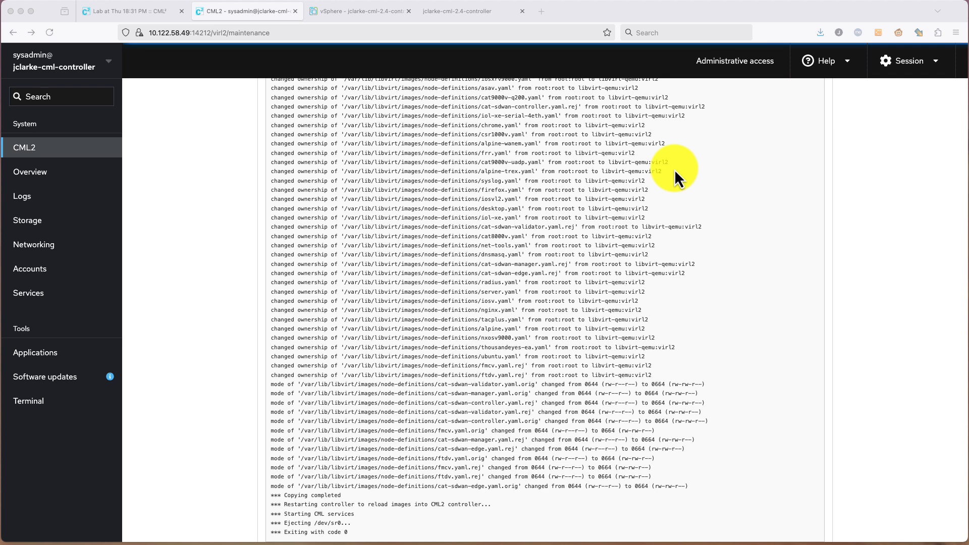
Check that the copy log ends with 'Exiting with code 0' and switch to the Login :: CML² tab
scroll(472, 343, "down", 1)
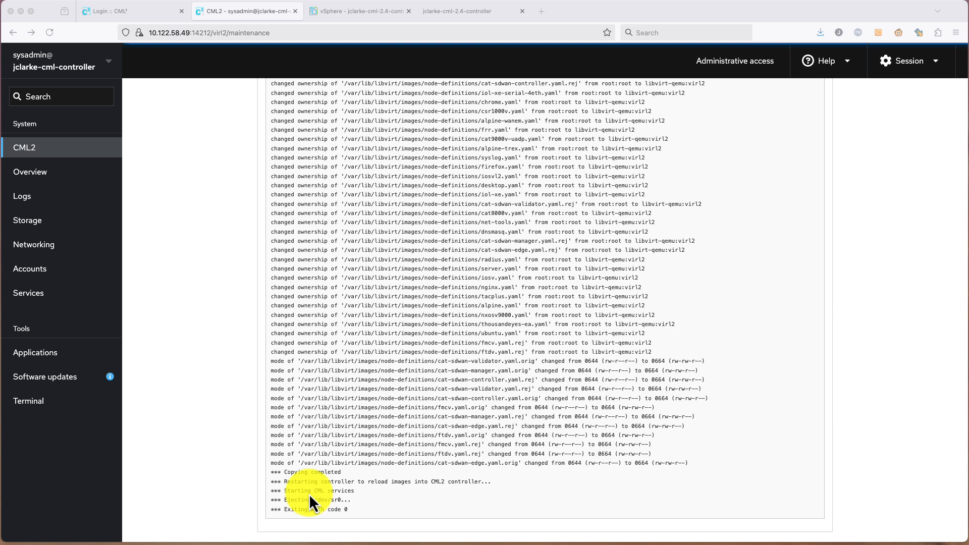
left_click(126, 17)
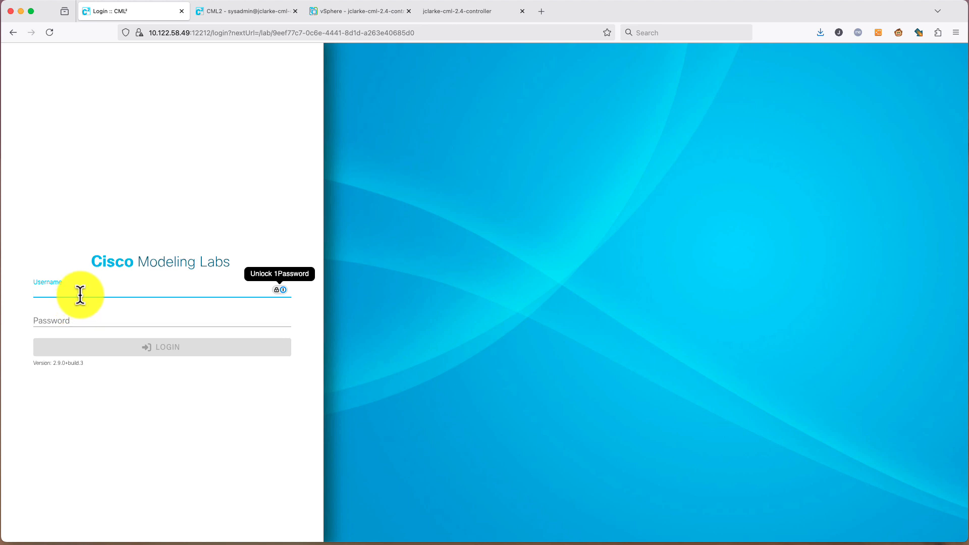
Log in as admin with the account password, fixing the mistyped username after the first failed attempt
type("admi")
key("Tab")
type("•")
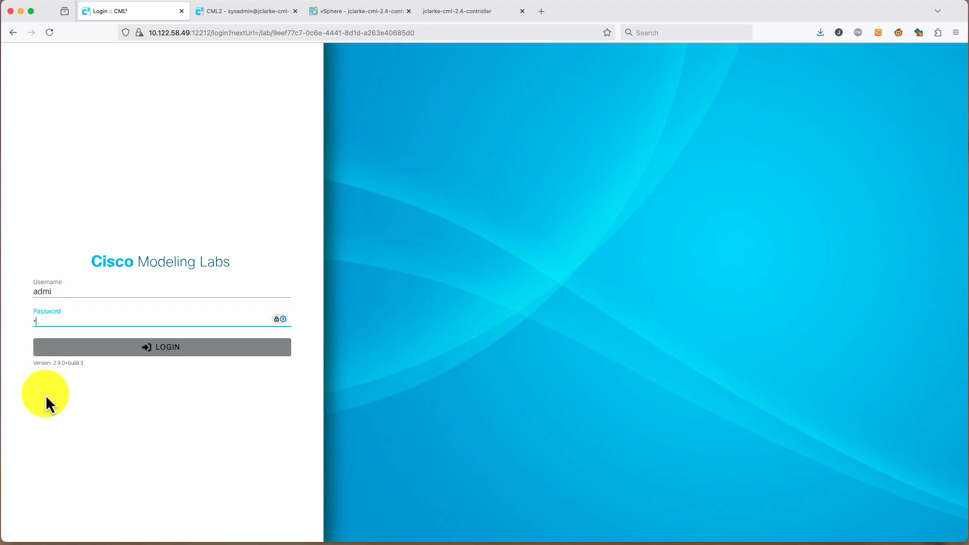
type("••••••••")
key("Return")
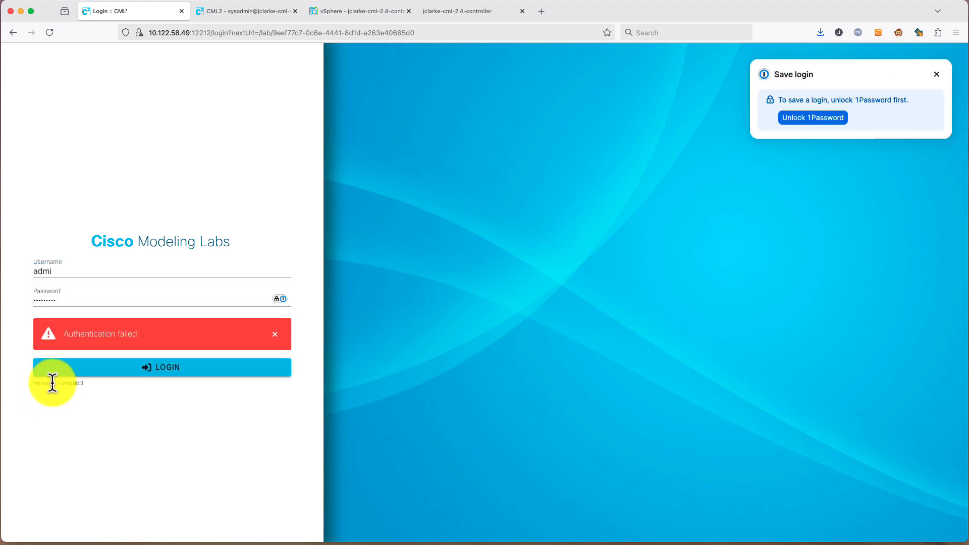
left_click(67, 271)
type("n")
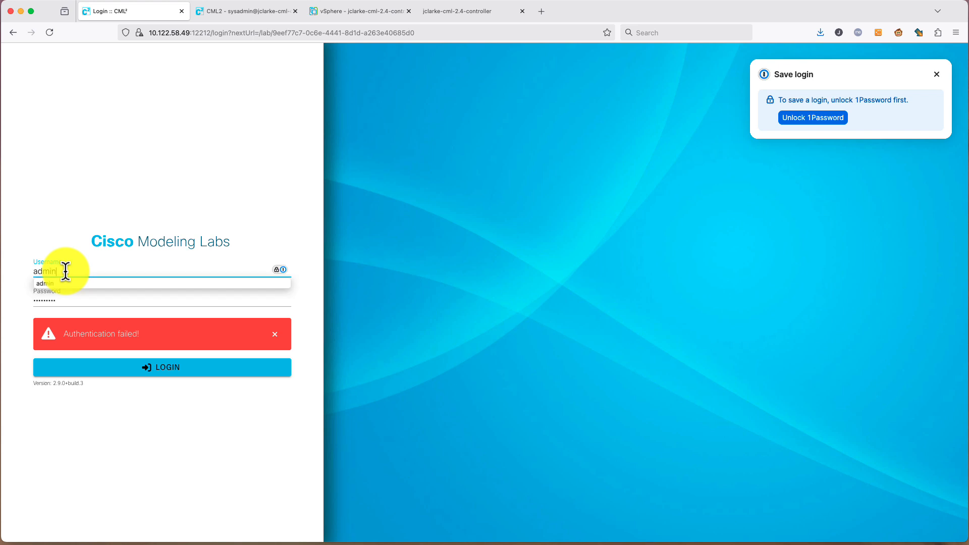
key("Return")
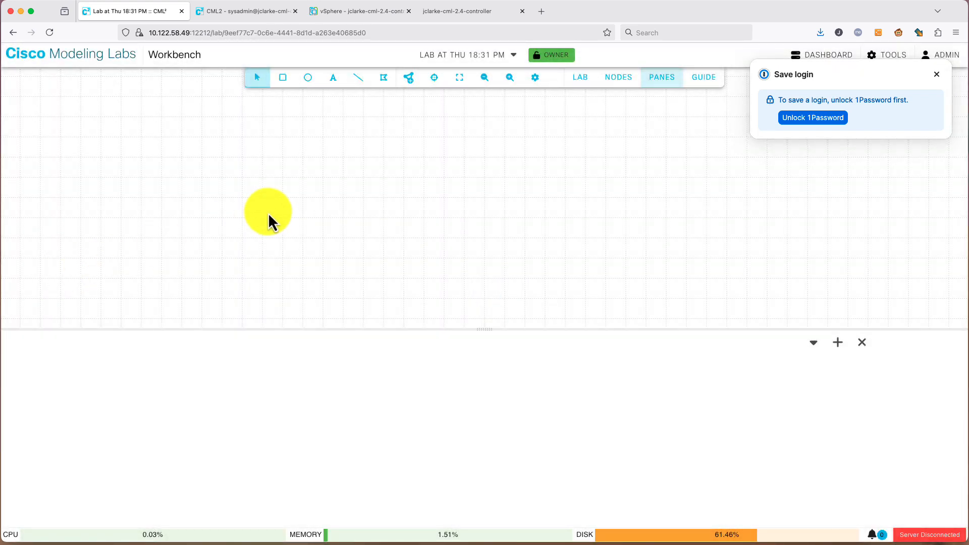
Place an Nginx node and a Firefox node side by side on the canvas from the node palette
left_click(409, 80)
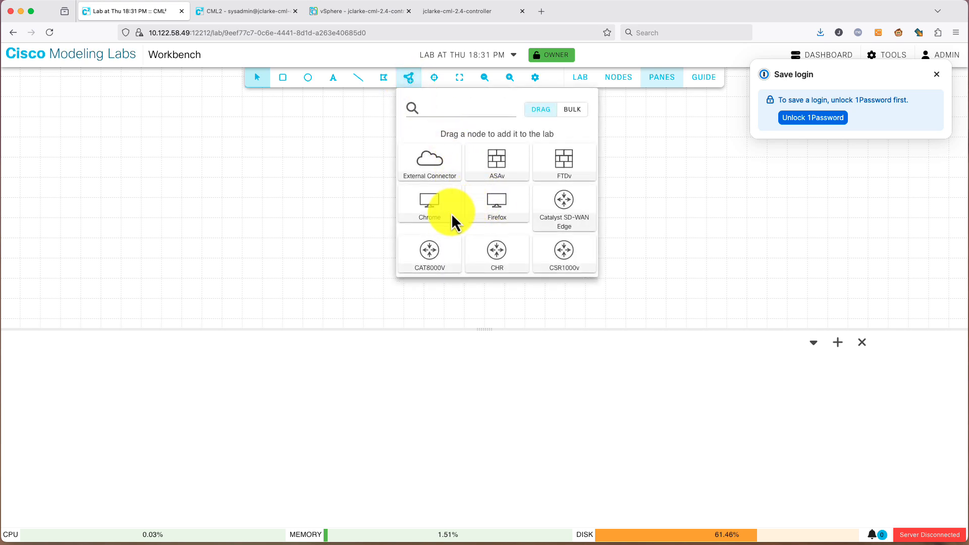
scroll(494, 217, "down", 1)
scroll(494, 218, "down", 5)
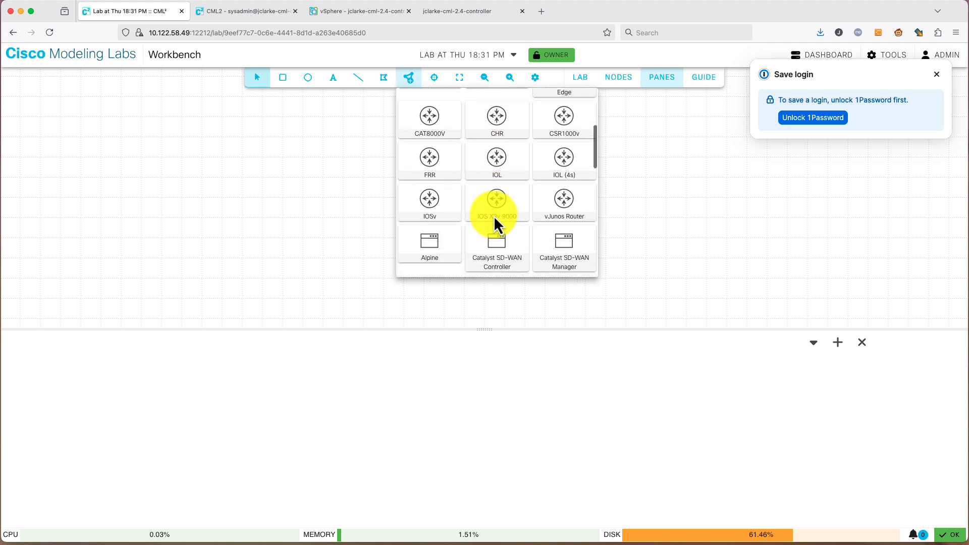
scroll(496, 223, "down", 5)
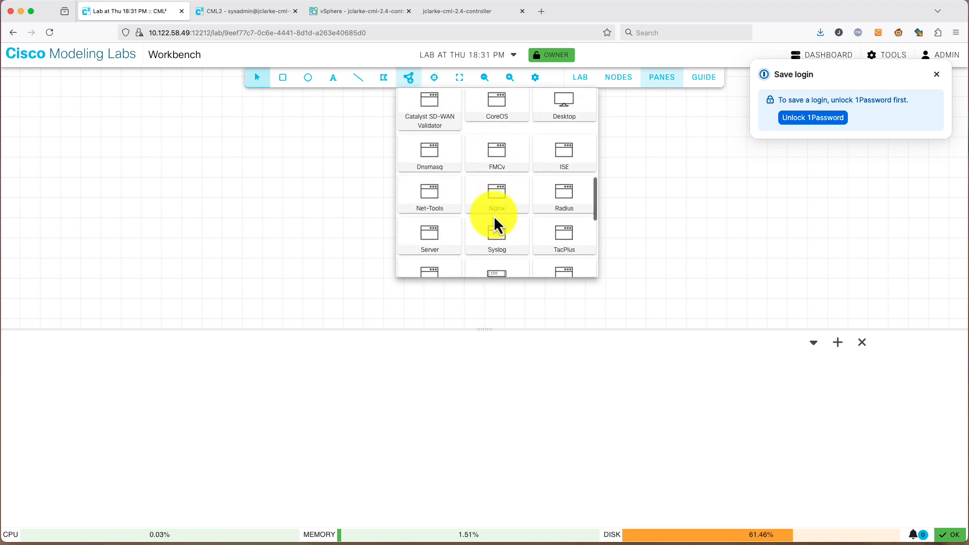
scroll(497, 225, "down", 1)
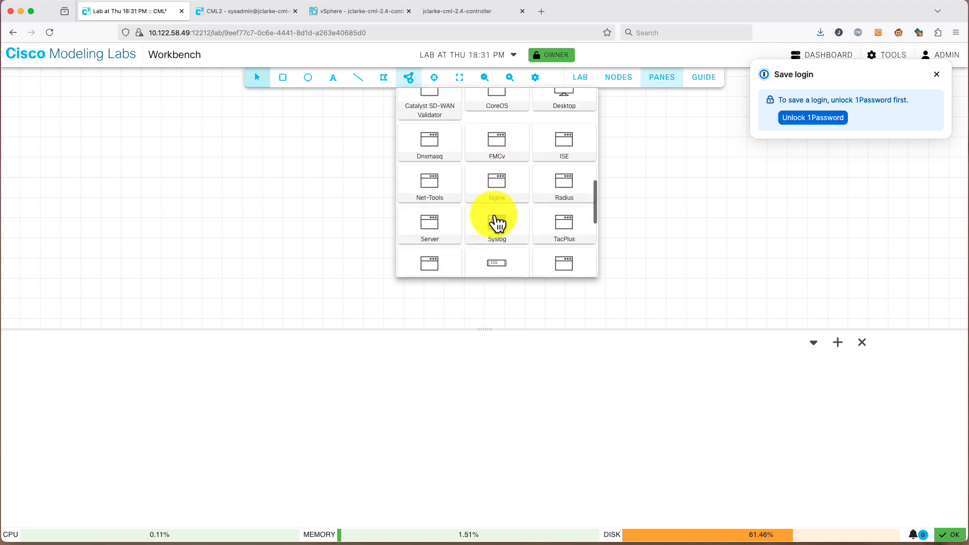
scroll(498, 223, "down", 2)
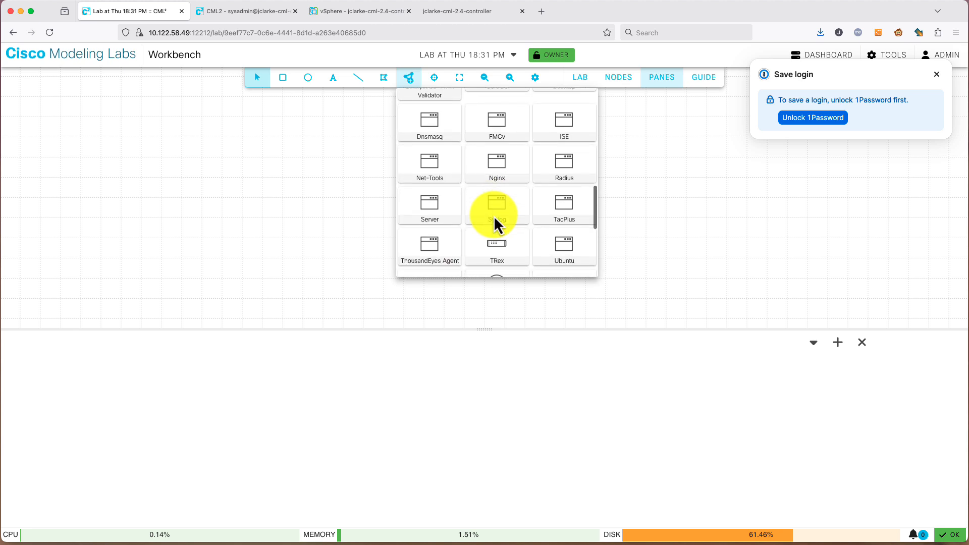
scroll(485, 208, "down", 2)
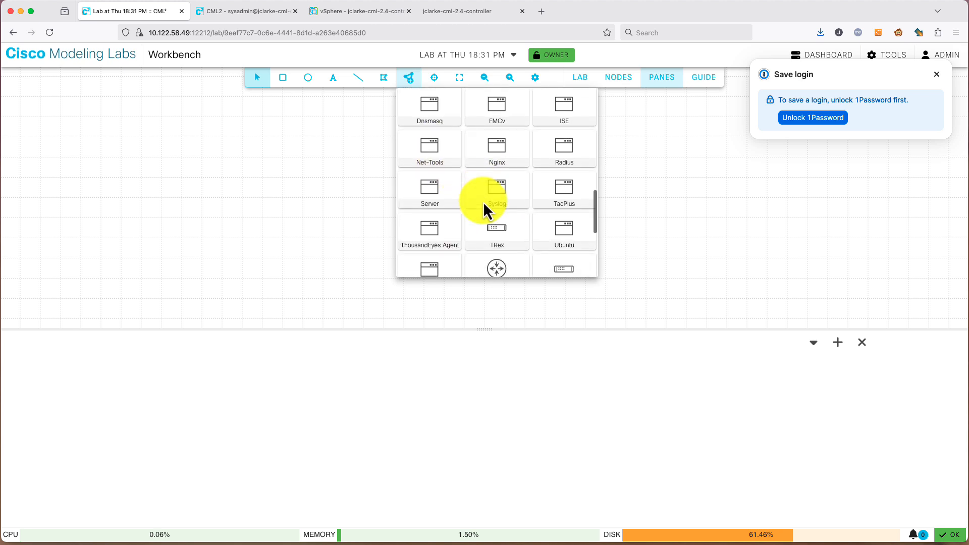
scroll(485, 208, "down", 4)
scroll(485, 208, "up", 7)
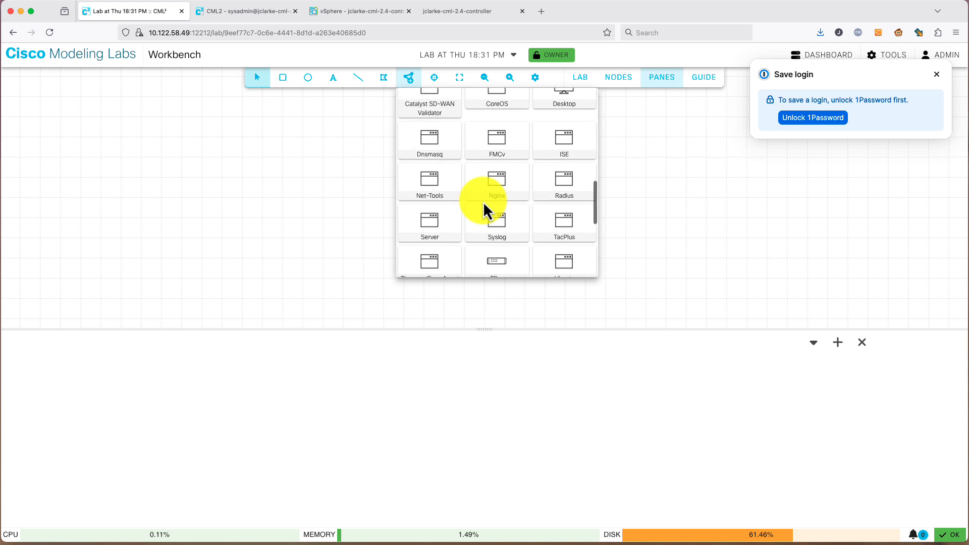
left_click_drag(483, 203, 357, 187)
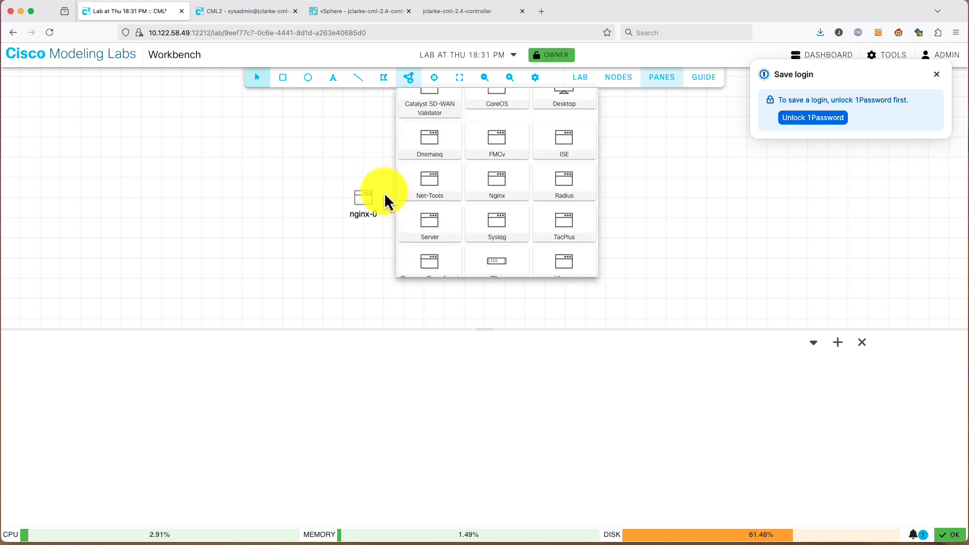
scroll(448, 201, "up", 5)
scroll(448, 202, "up", 6)
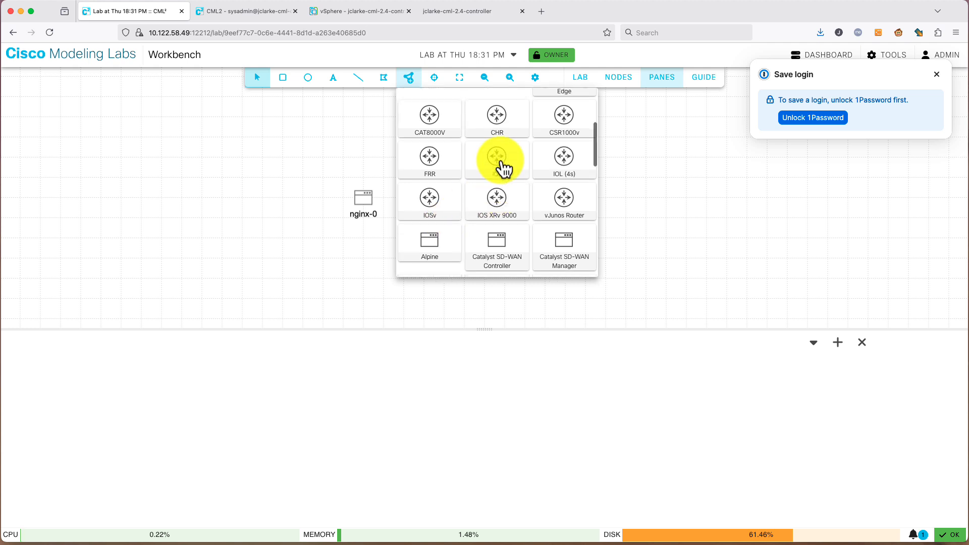
left_click_drag(499, 197, 467, 212)
left_click(342, 226)
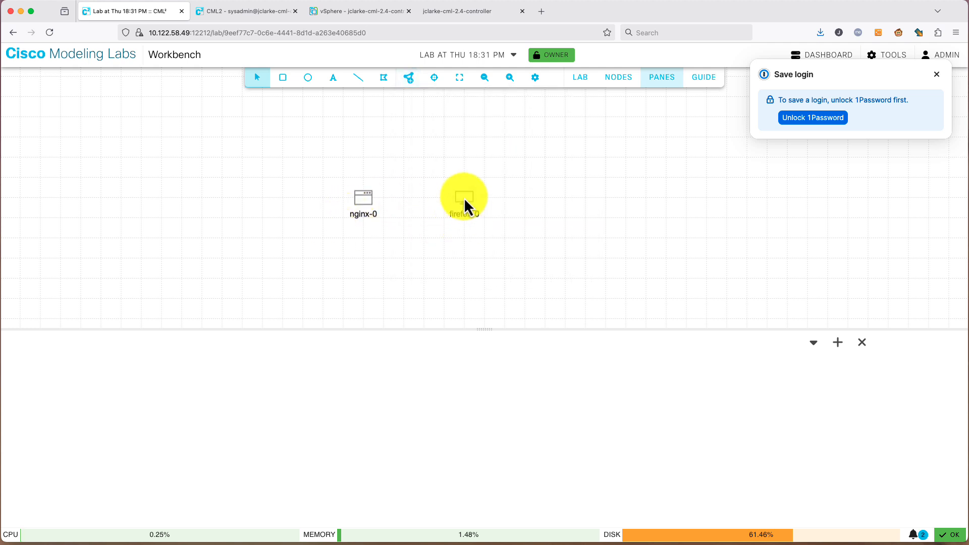
Link firefox-0 to nginx-0 on their E0 interfaces
right_click(465, 206)
left_click(504, 247)
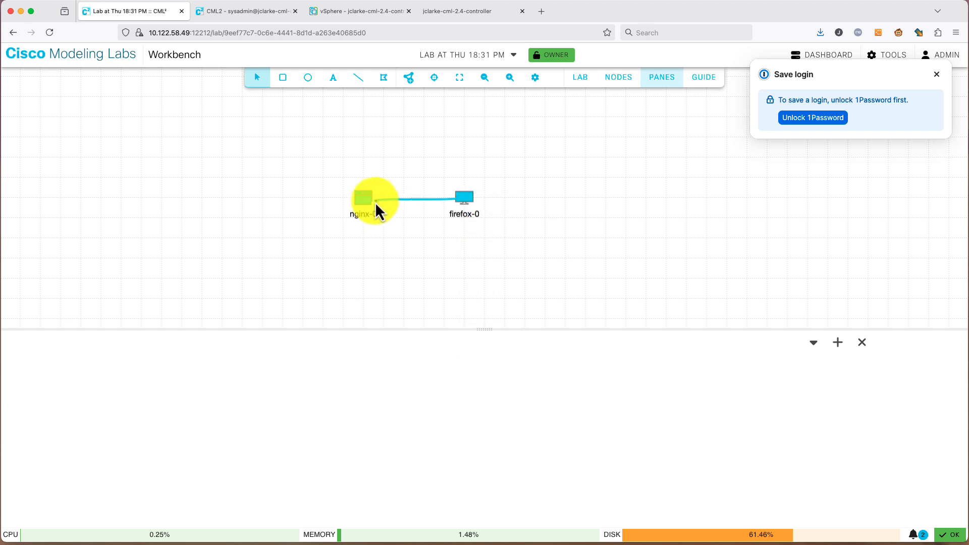
left_click(368, 203)
left_click(587, 339)
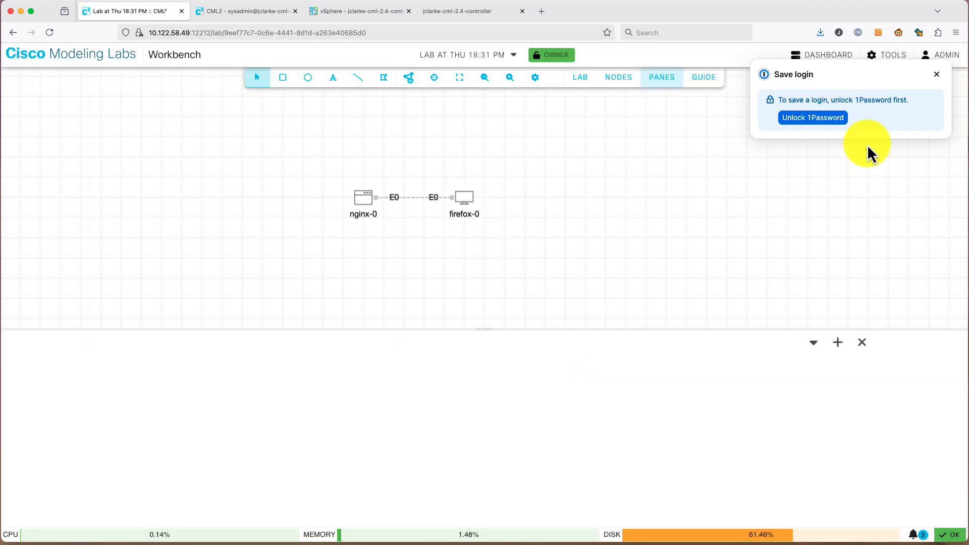
Uncomment nginx-0's boot.sh lines so it adds 10.0.0.1/24 on eth1 and brings eth1 up, and save
left_click(936, 76)
left_click(363, 198)
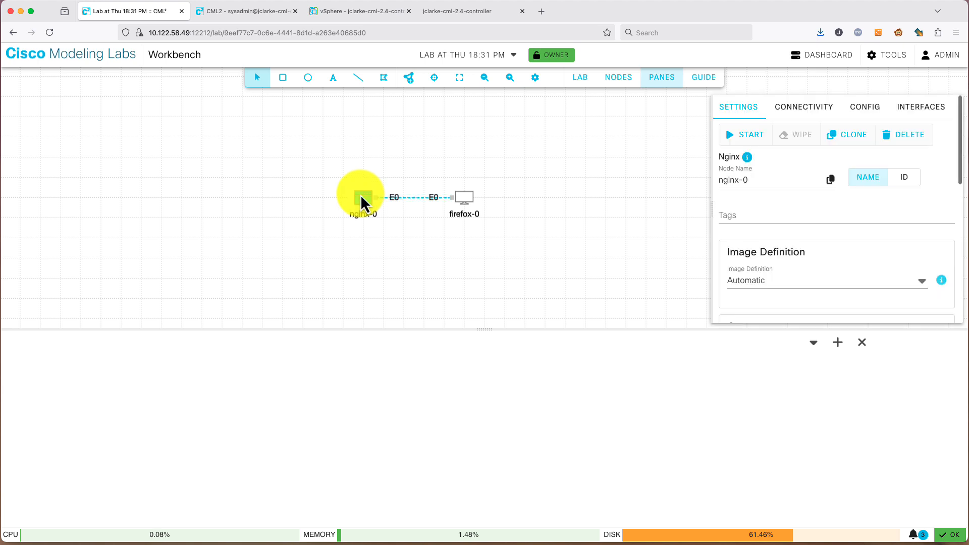
left_click(855, 116)
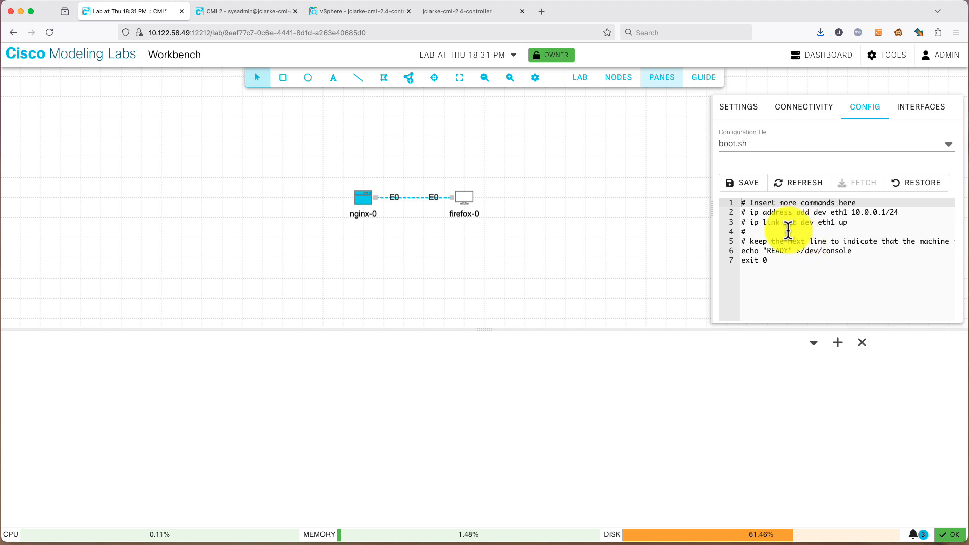
left_click(753, 213)
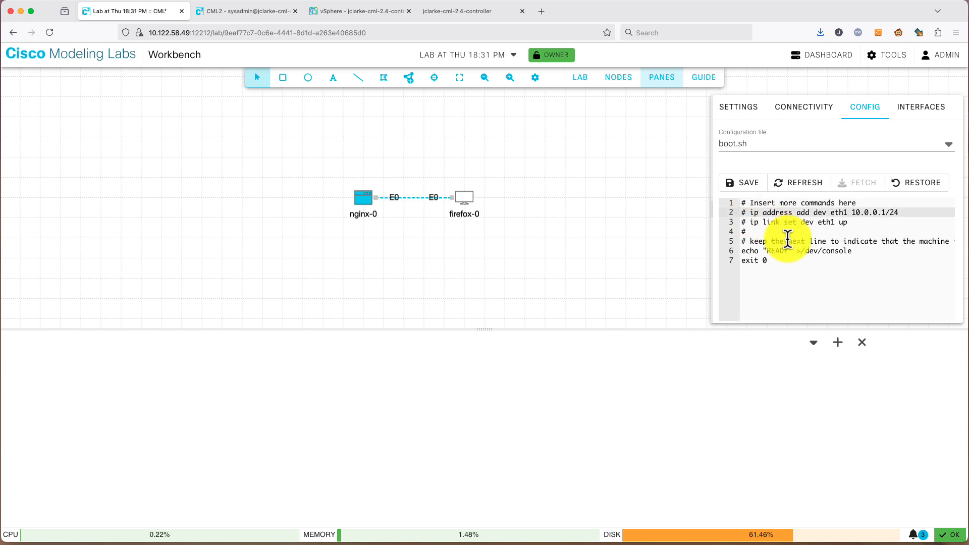
key("BackSpace")
key("BackSpace")
key("Down")
key("BackSpace")
key("BackSpace")
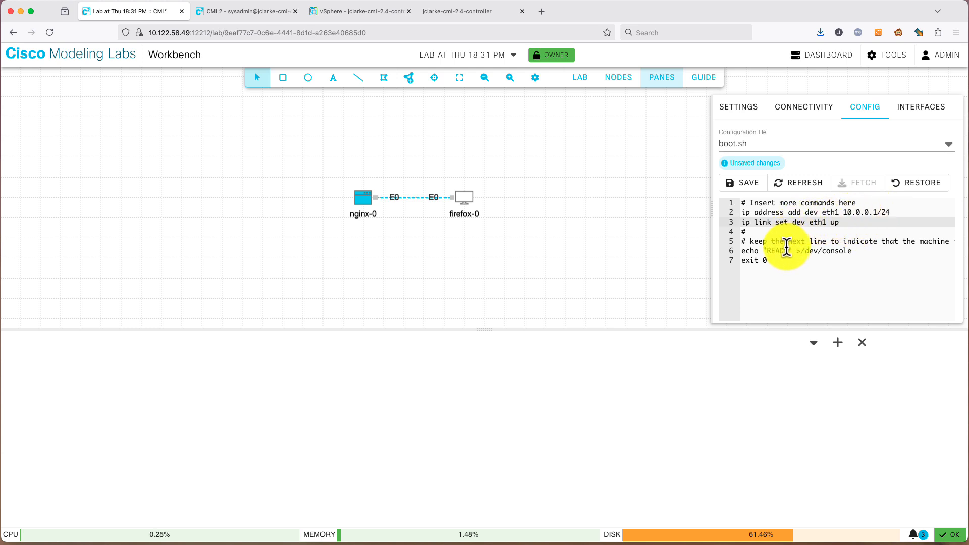
left_click(755, 186)
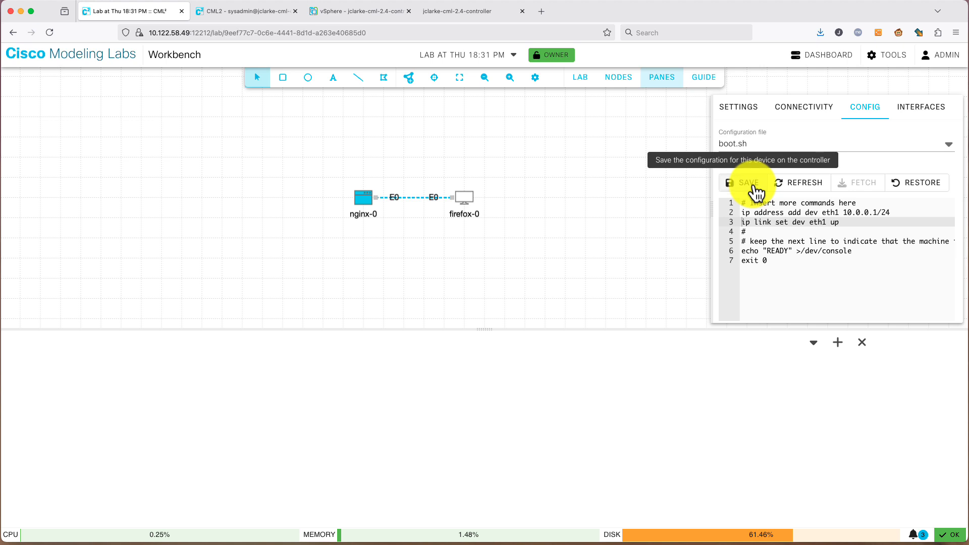
View nginx-0's environment and mounts configuration files, then return to boot.sh
left_click(790, 152)
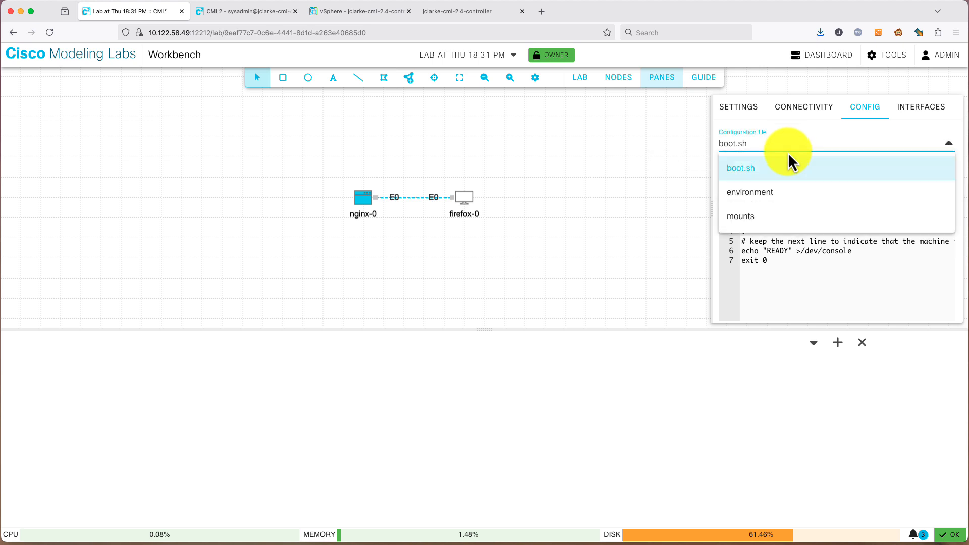
left_click(780, 202)
left_click(757, 151)
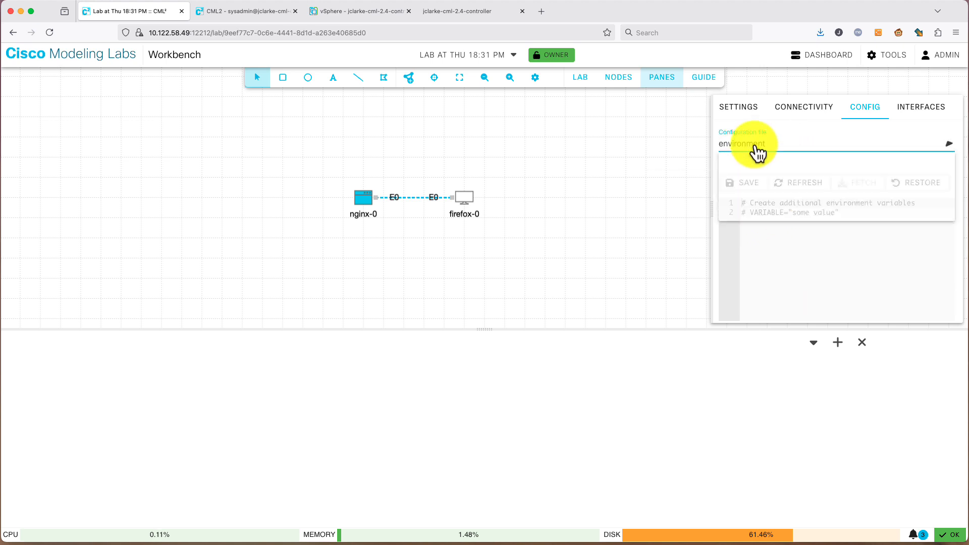
left_click(752, 220)
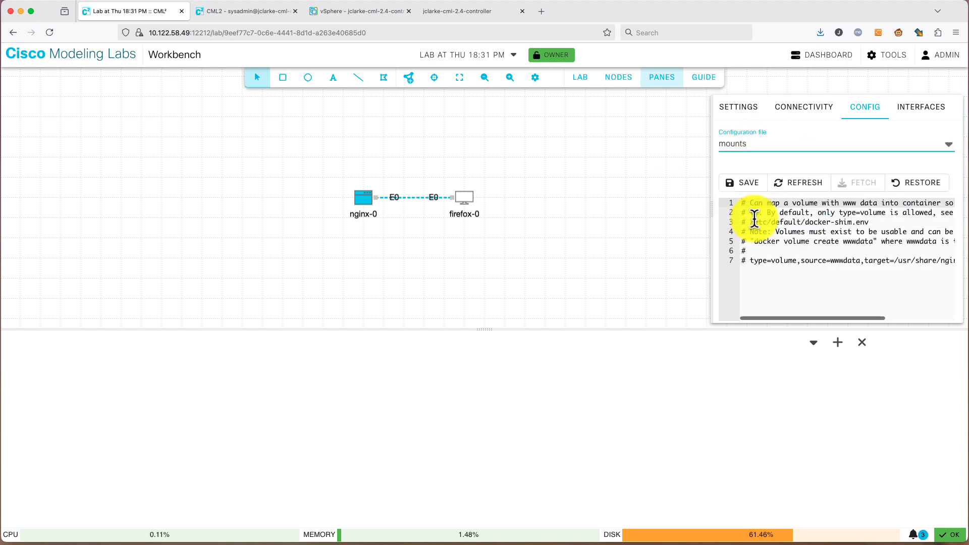
left_click(742, 151)
left_click(744, 167)
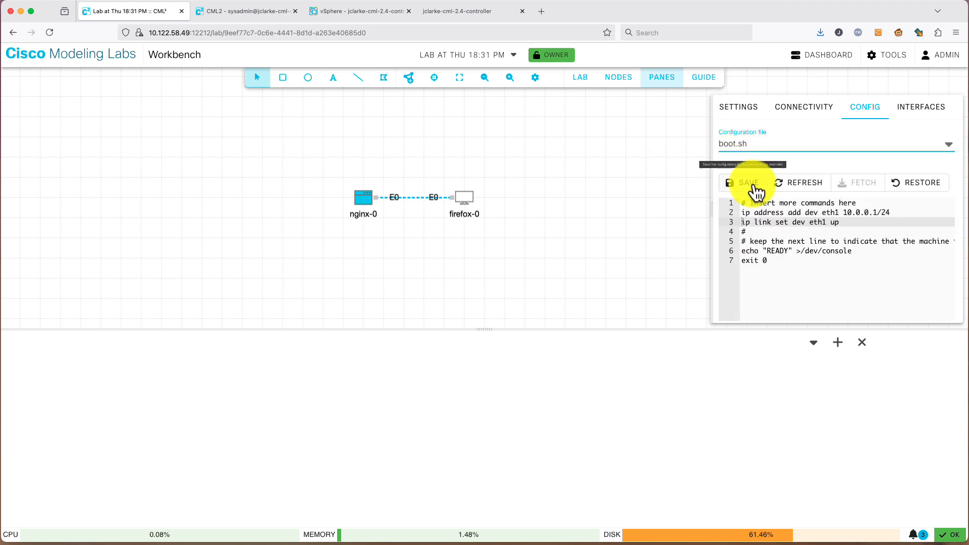
Uncomment firefox-0's boot.sh lines, change the eth1 address to 10.0.0.2/24, and save
left_click(463, 200)
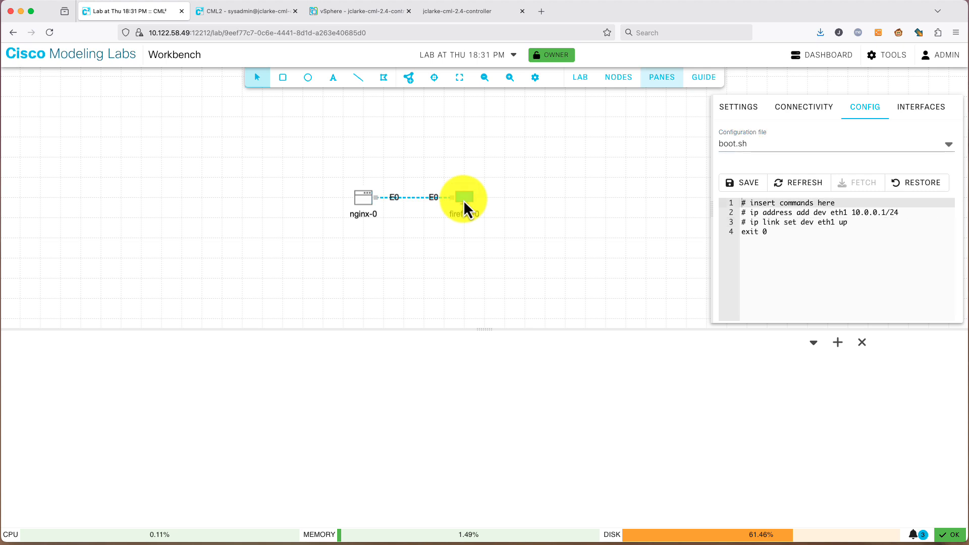
left_click(751, 212)
key("BackSpace")
key("BackSpace")
key("Down")
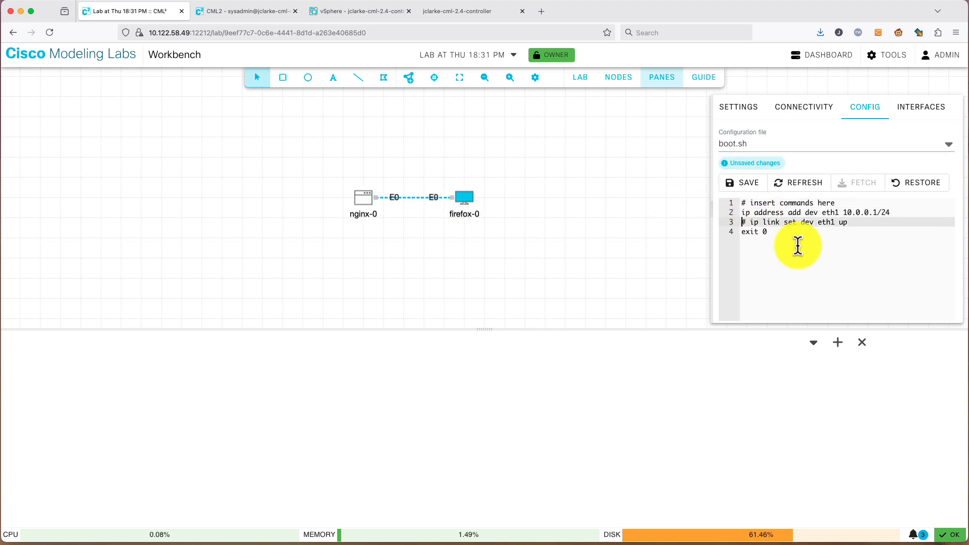
key("BackSpace")
key("BackSpace")
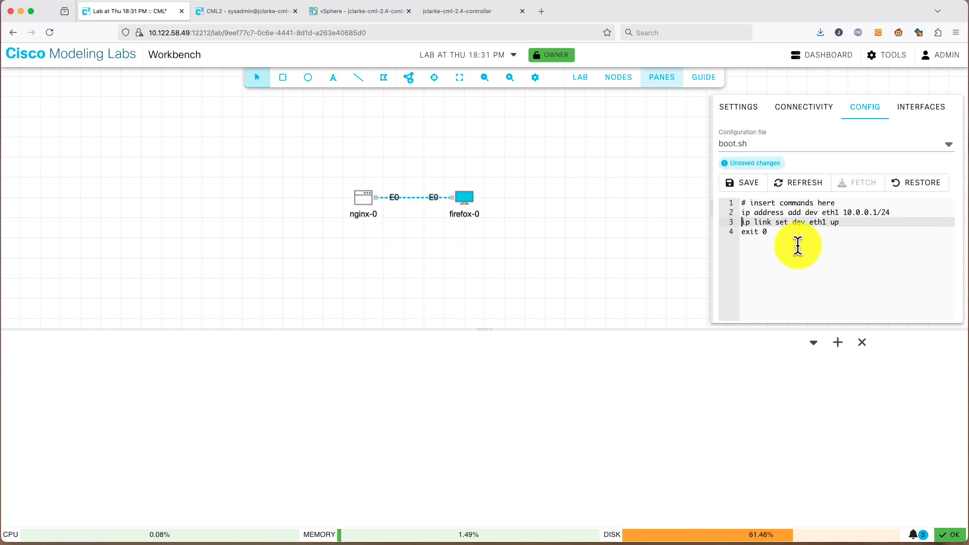
left_click(877, 211)
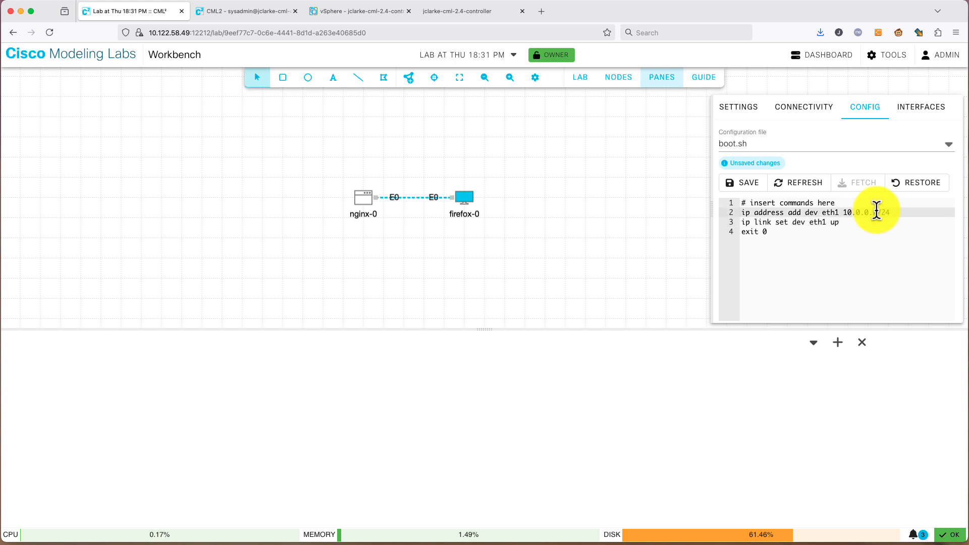
left_click(747, 184)
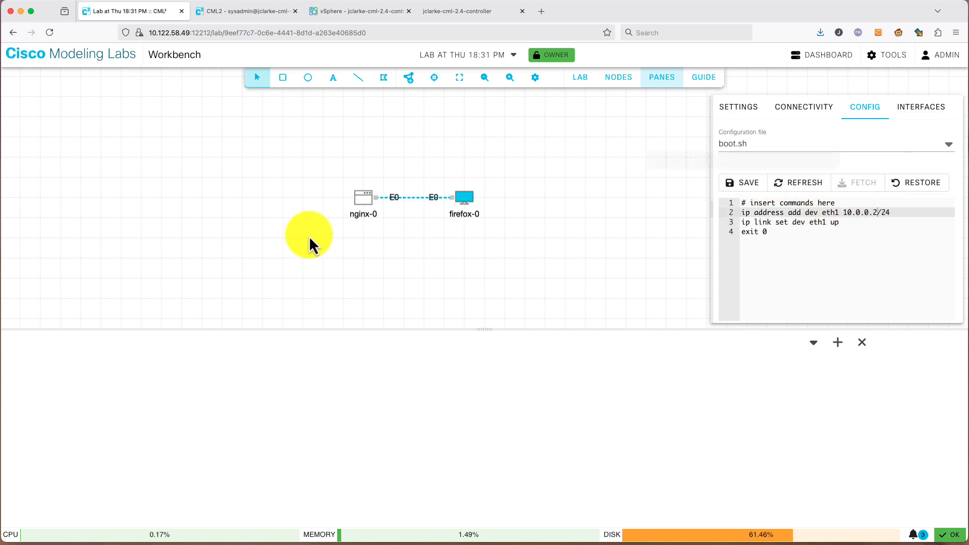
Compare the nginx-0 and firefox-0 boot scripts, then deselect the node
left_click(359, 201)
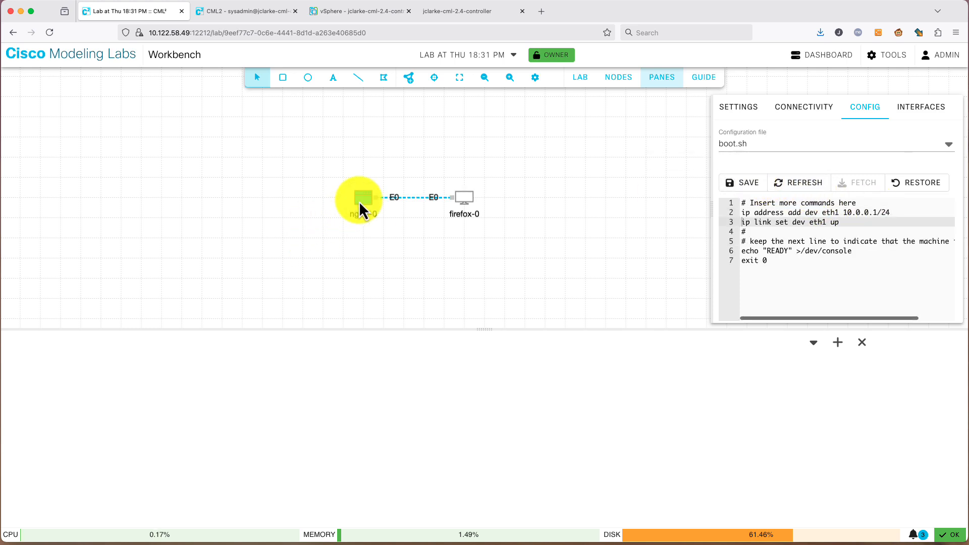
left_click(465, 198)
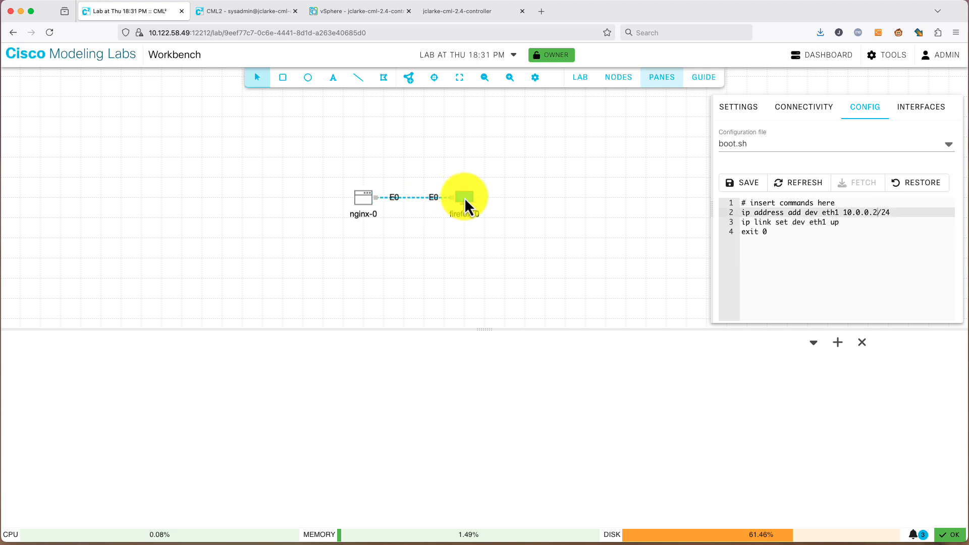
left_click(451, 131)
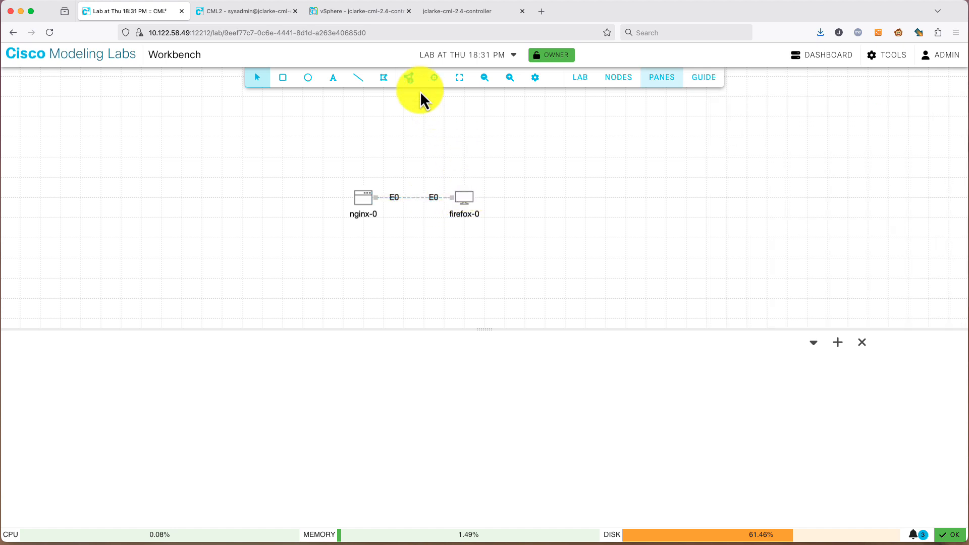
Choose Start Lab from the LAB menu to boot nginx-0 and firefox-0
left_click(410, 80)
left_click(586, 83)
left_click(586, 82)
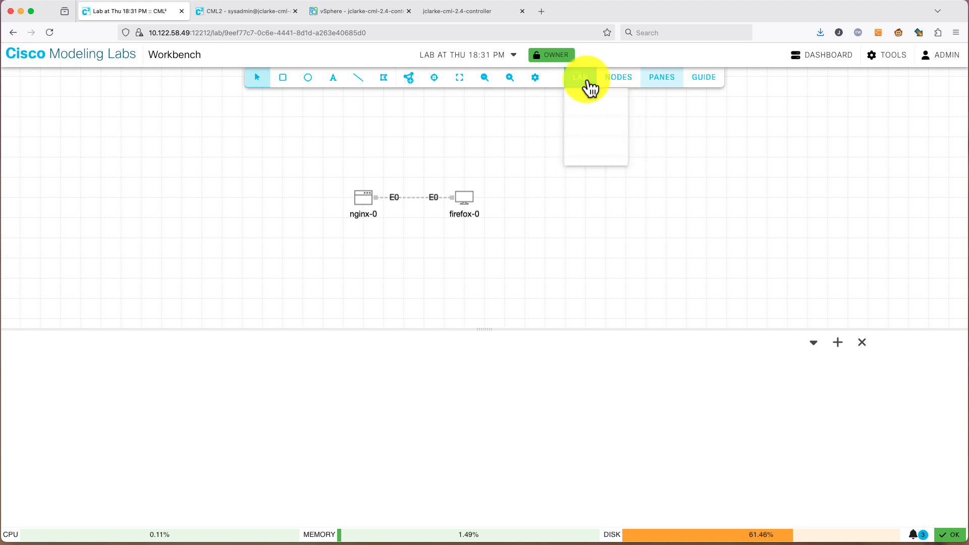
left_click(587, 83)
left_click(581, 84)
left_click(590, 101)
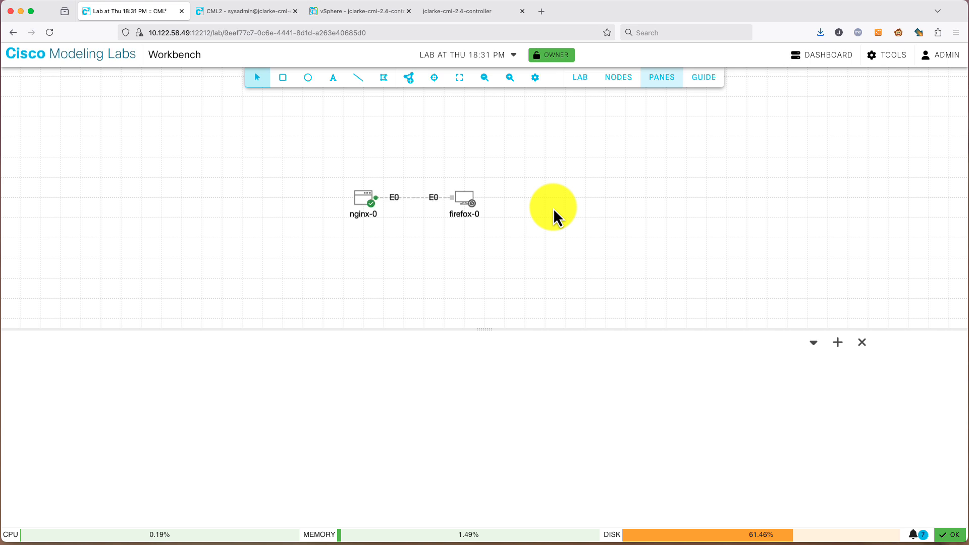
Open and connect a console pane for the nginx-0 node
left_click(360, 199)
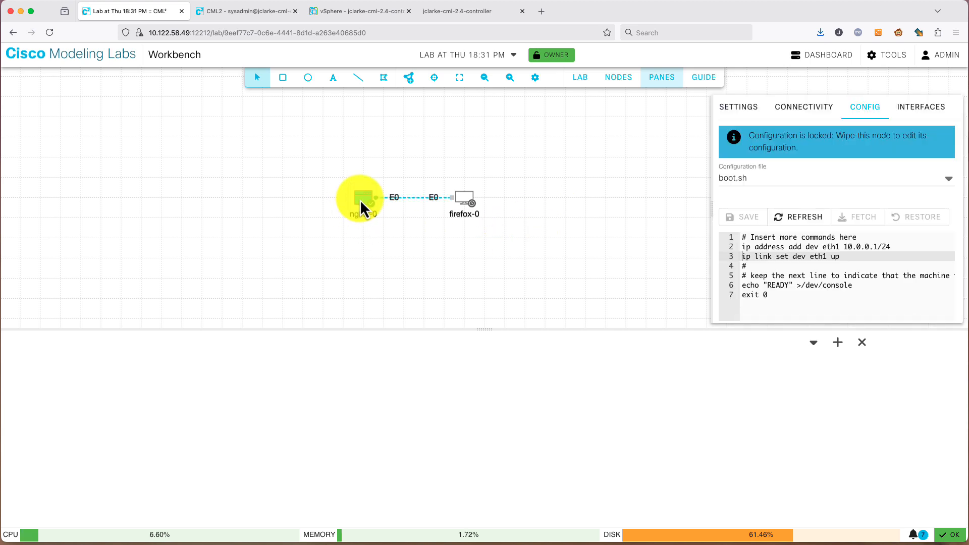
right_click(359, 199)
left_click(407, 322)
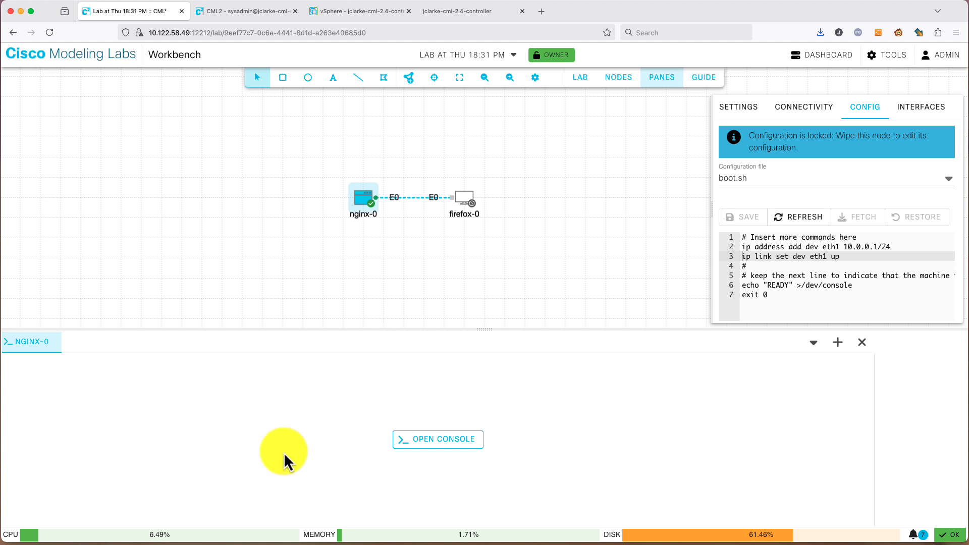
left_click(434, 441)
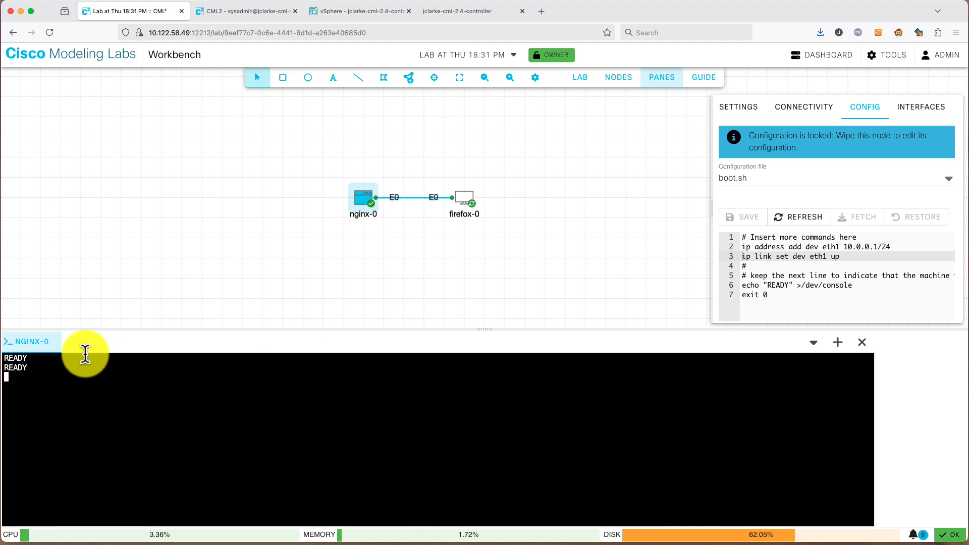
Switch the nginx-0 console to serial line 1 to reach the root shell
right_click(40, 348)
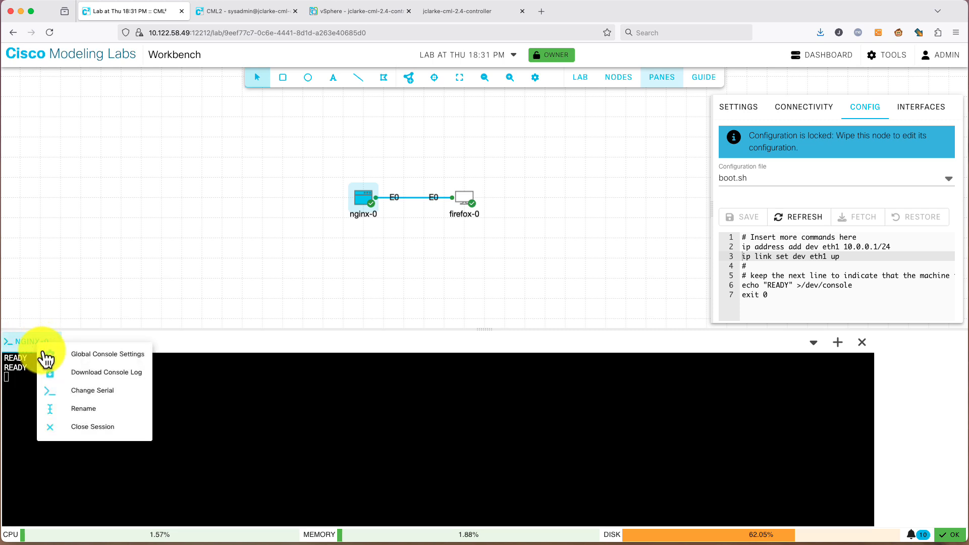
left_click(78, 389)
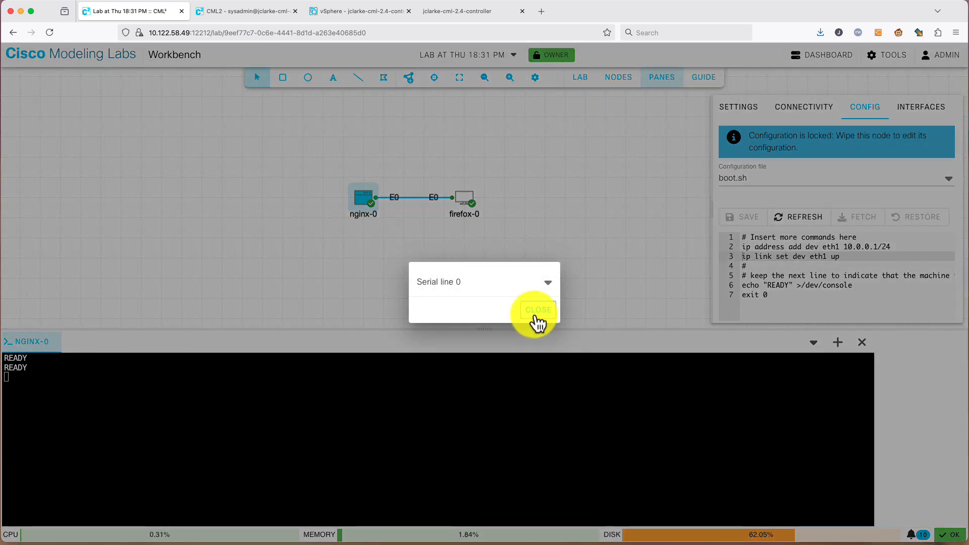
left_click(548, 283)
left_click(474, 338)
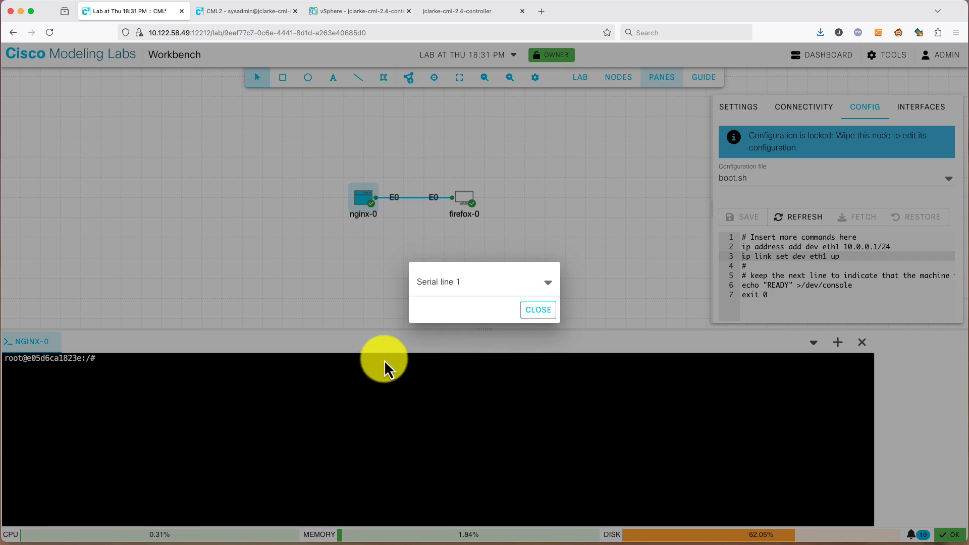
left_click(535, 312)
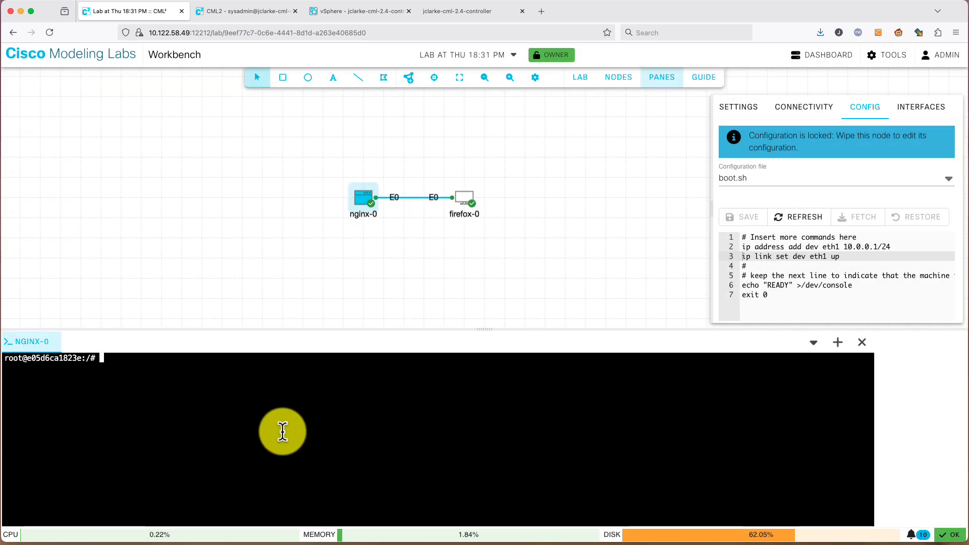
List nginx-0's root directory with ls, then open vi and quit it with :q
key("Return")
key("Return")
type("ls")
key("Return")
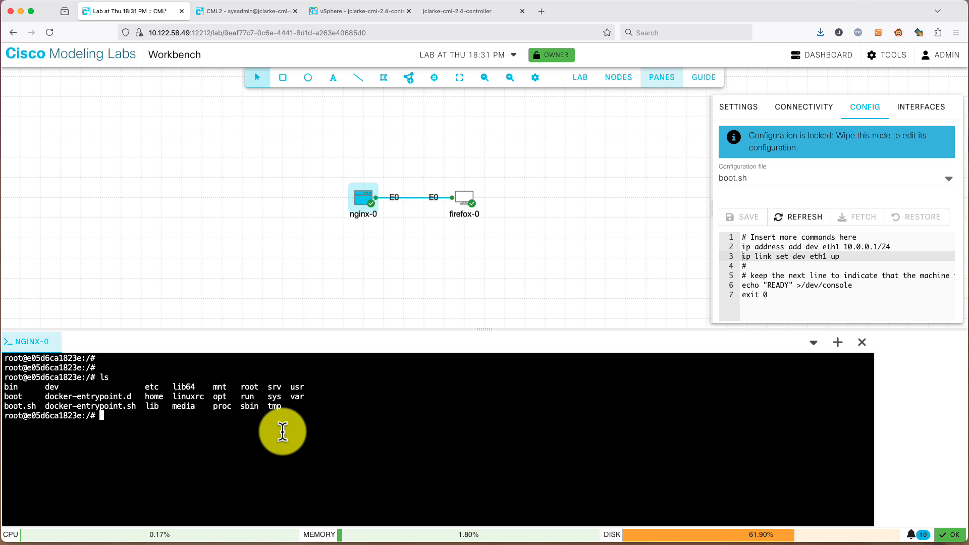
type("i")
key("Return")
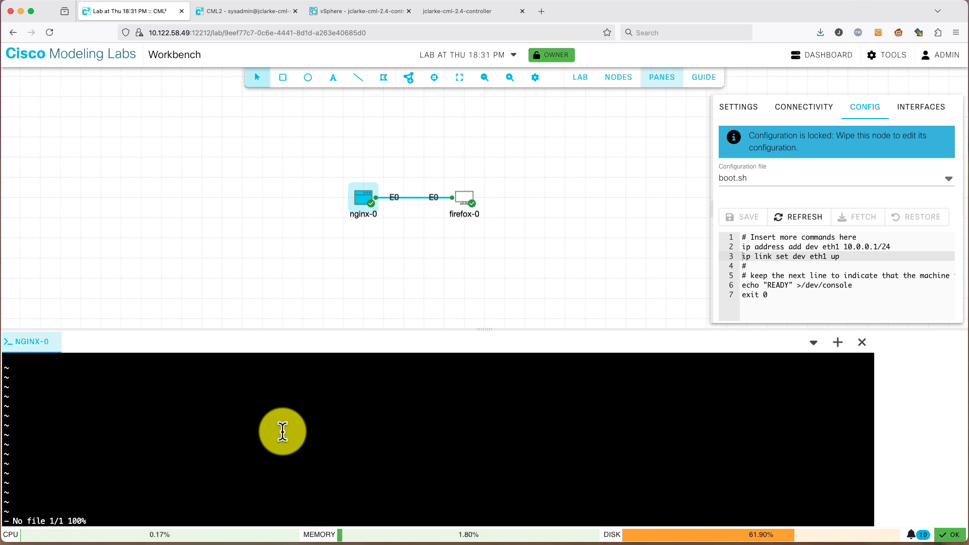
type(":q")
key("Return")
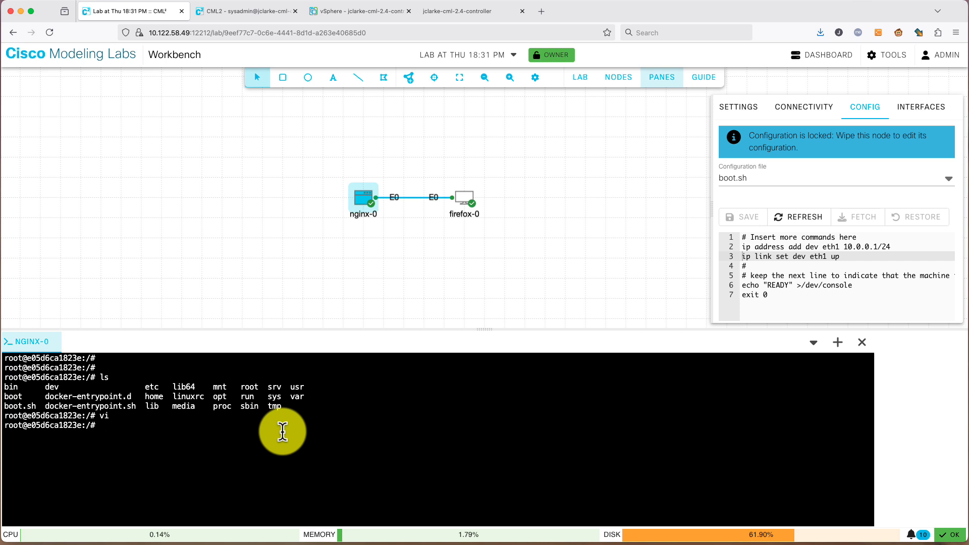
Run ip addr show on nginx-0, which lists only lo and eth0
type("ip addr show")
key("Return")
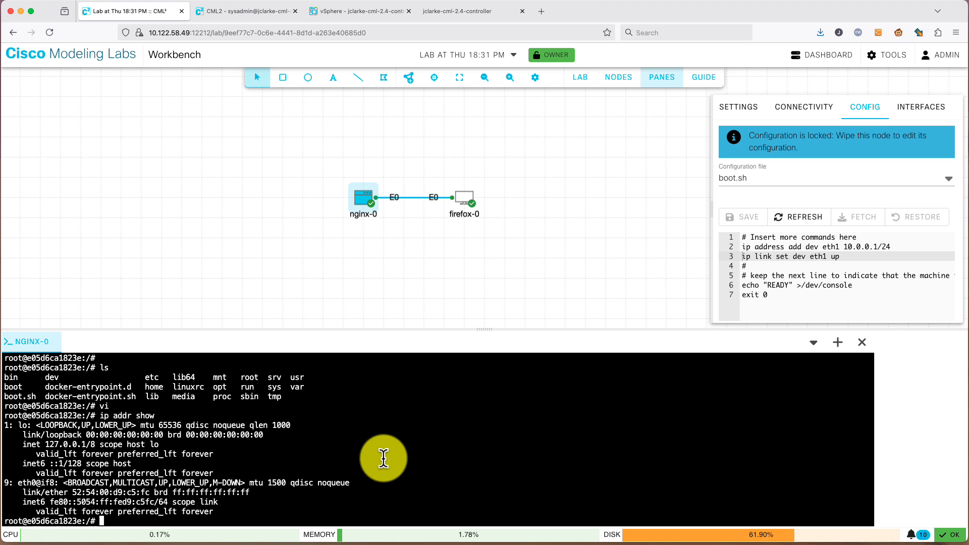
key("BackSpace")
key("BackSpace")
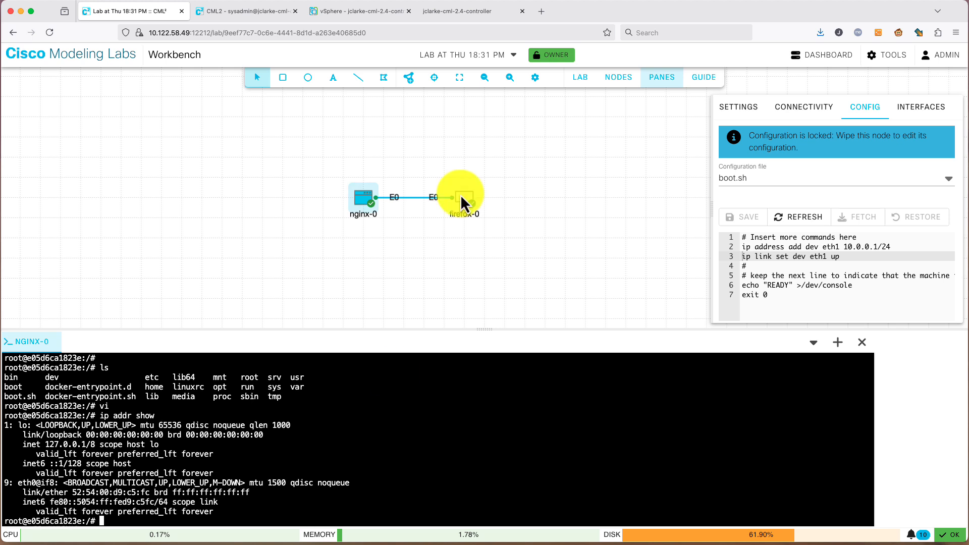
Stop the lab and confirm wiping the whole lab
left_click(581, 78)
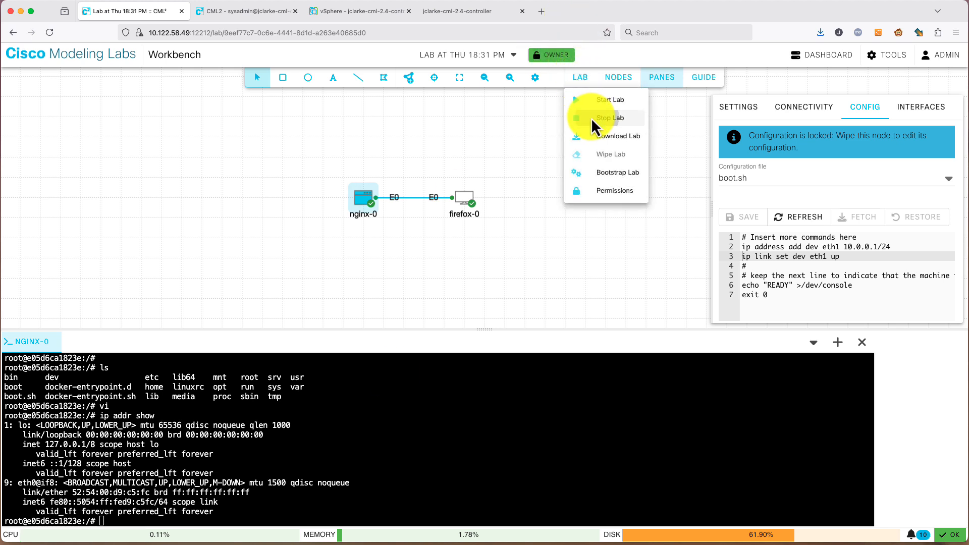
left_click(592, 117)
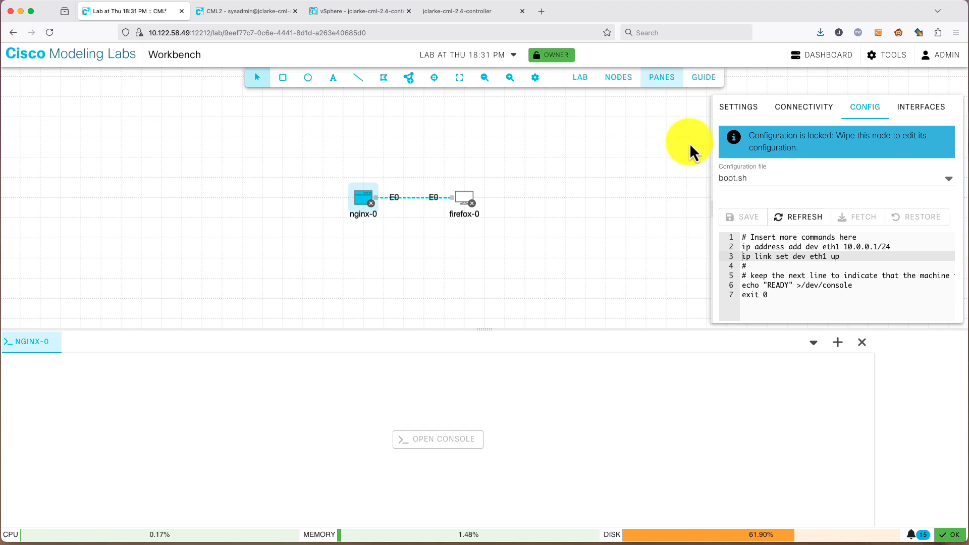
left_click(738, 107)
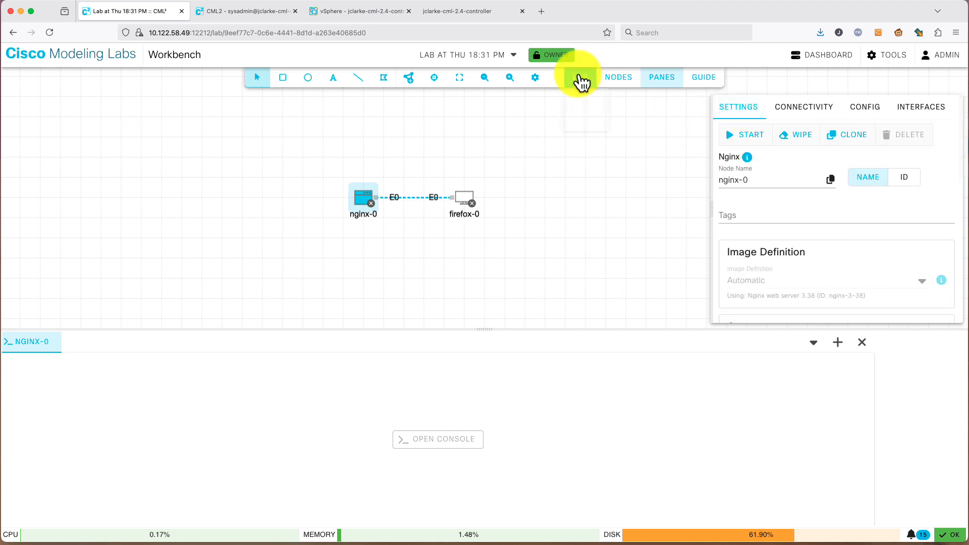
left_click(581, 80)
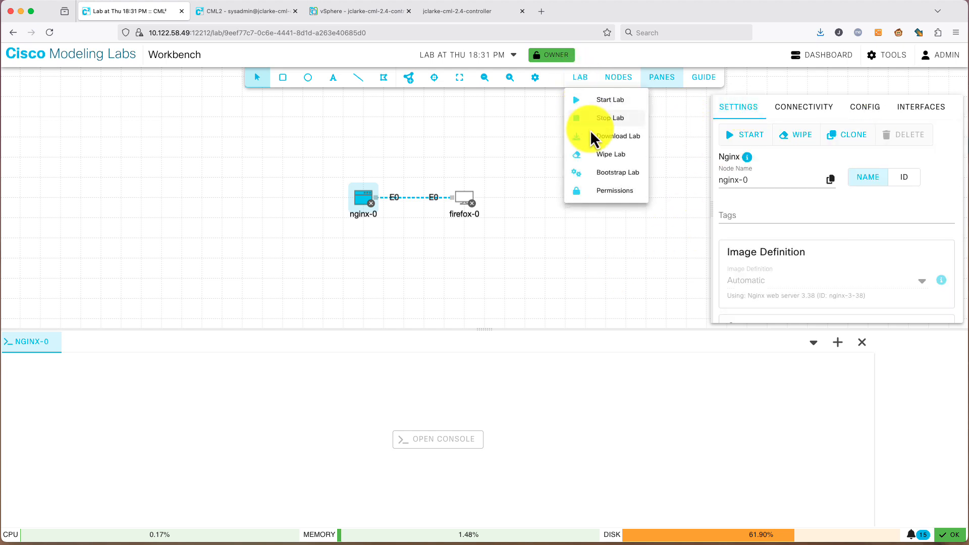
left_click(606, 155)
left_click(707, 327)
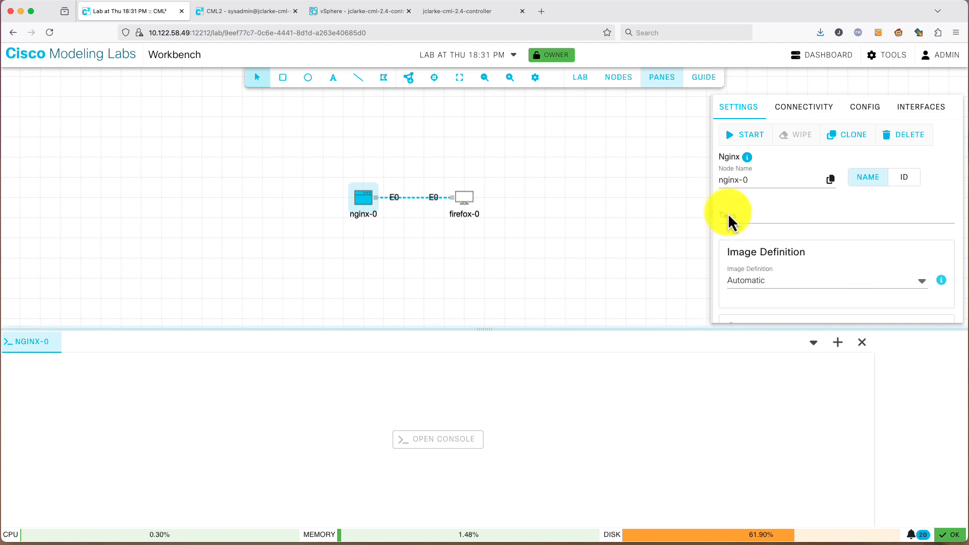
Change eth1 to eth0 on line 2 of the nginx-0 and firefox-0 boot.sh files and save both
left_click(856, 109)
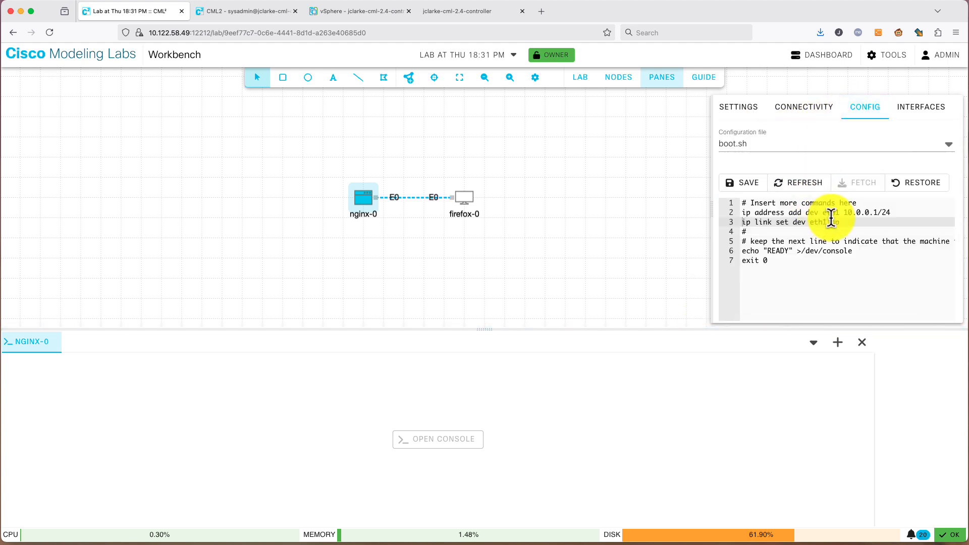
key("BackSpace")
type("0")
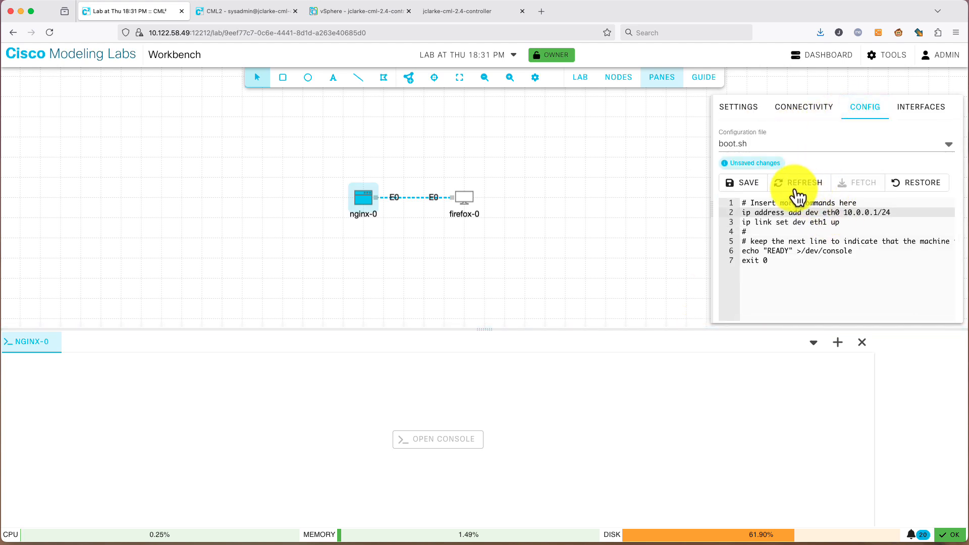
left_click(752, 183)
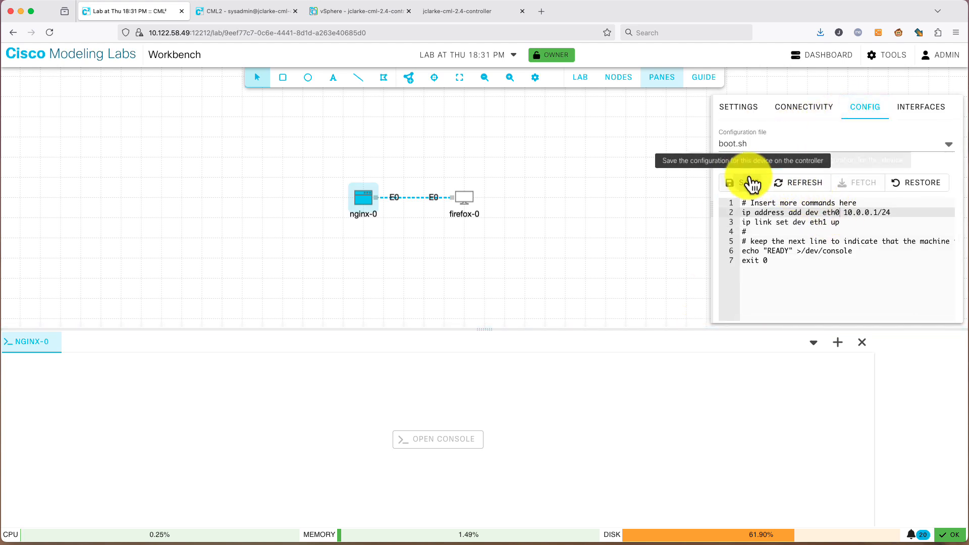
left_click(469, 199)
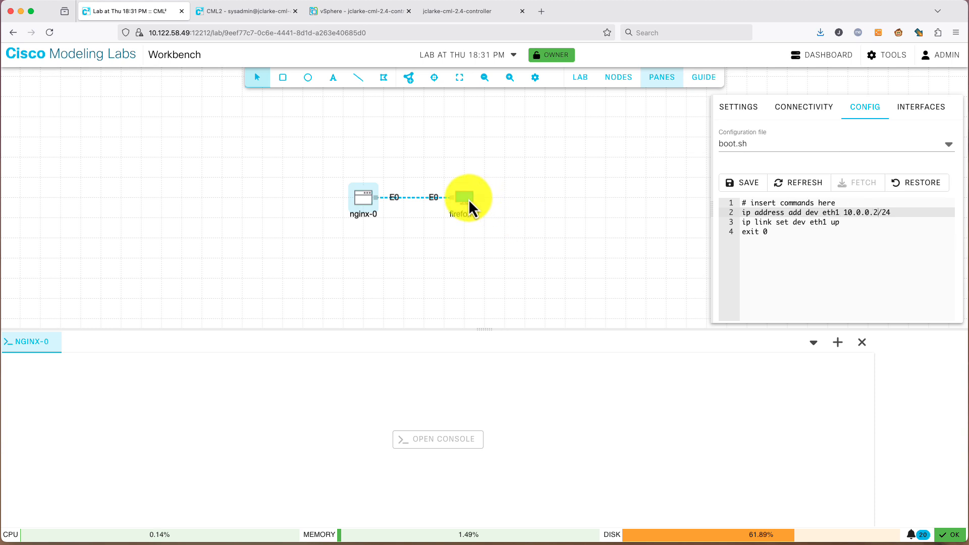
left_click(839, 214)
key("BackSpace")
type("0")
left_click(746, 183)
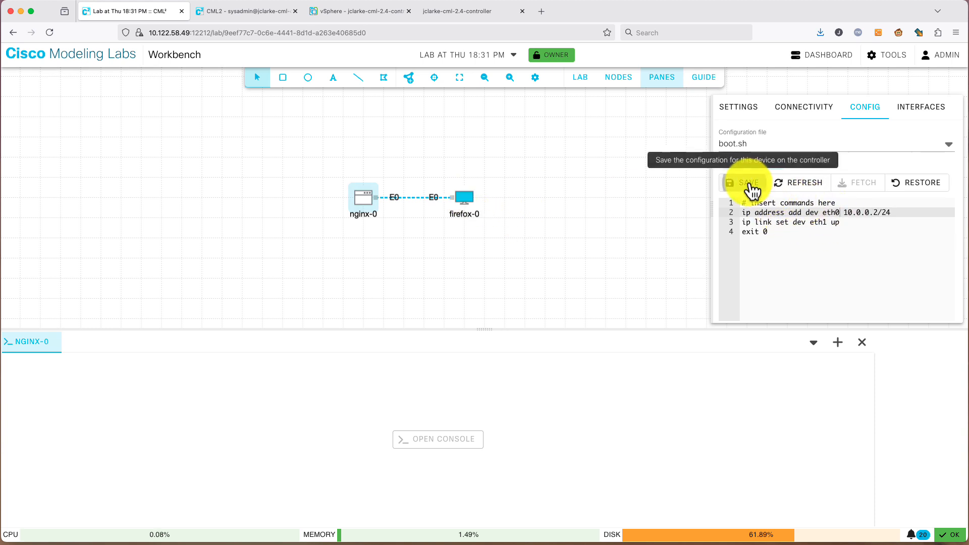
left_click(580, 80)
Start the lab and keep the nginx-0 console on serial line 1
left_click(586, 102)
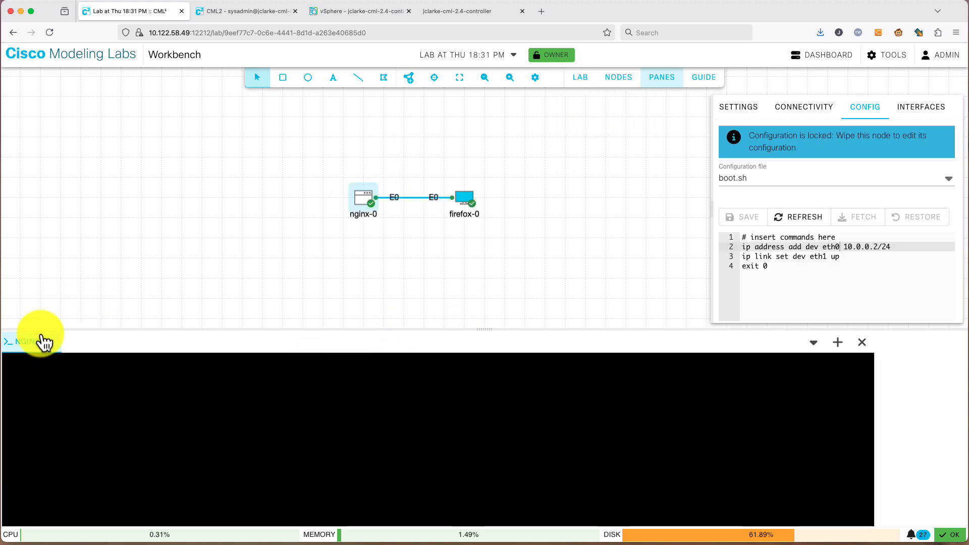
right_click(26, 355)
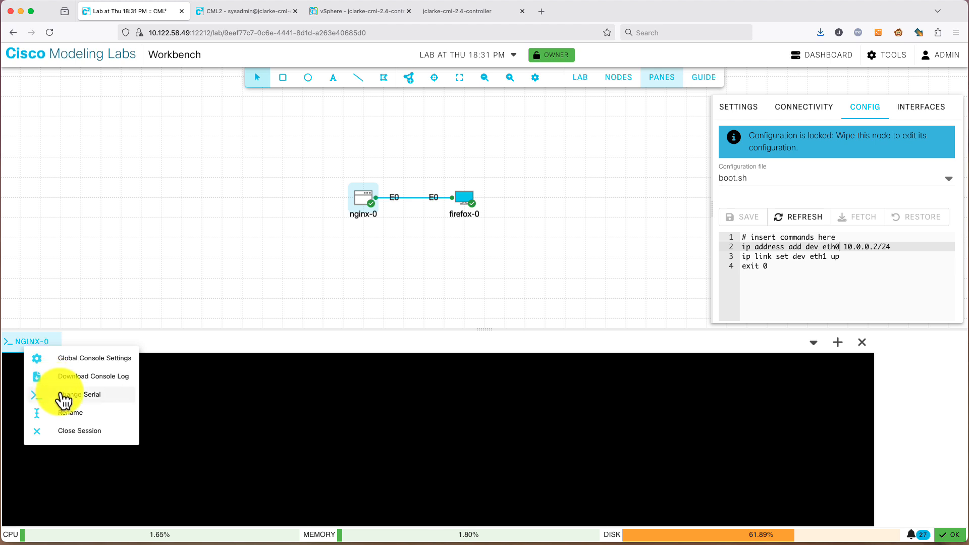
left_click(64, 395)
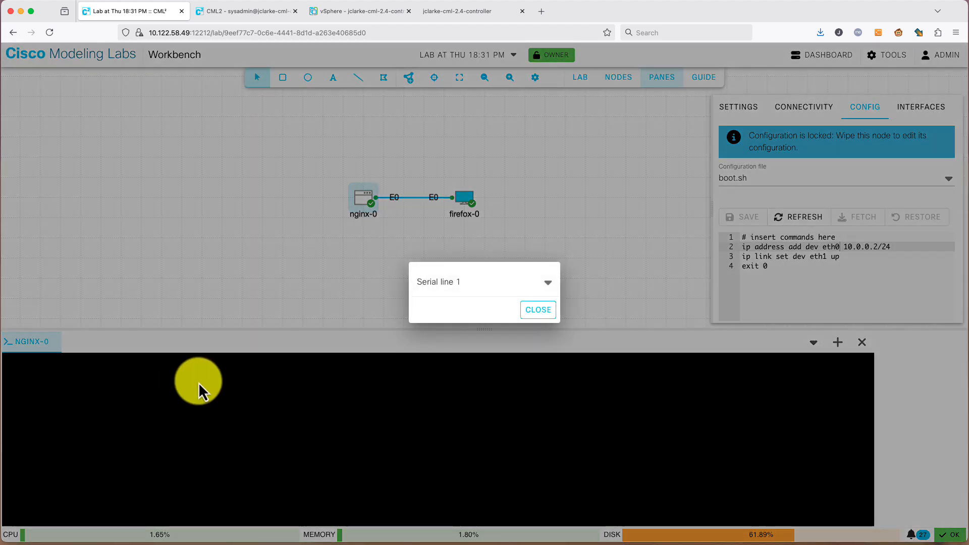
left_click(537, 310)
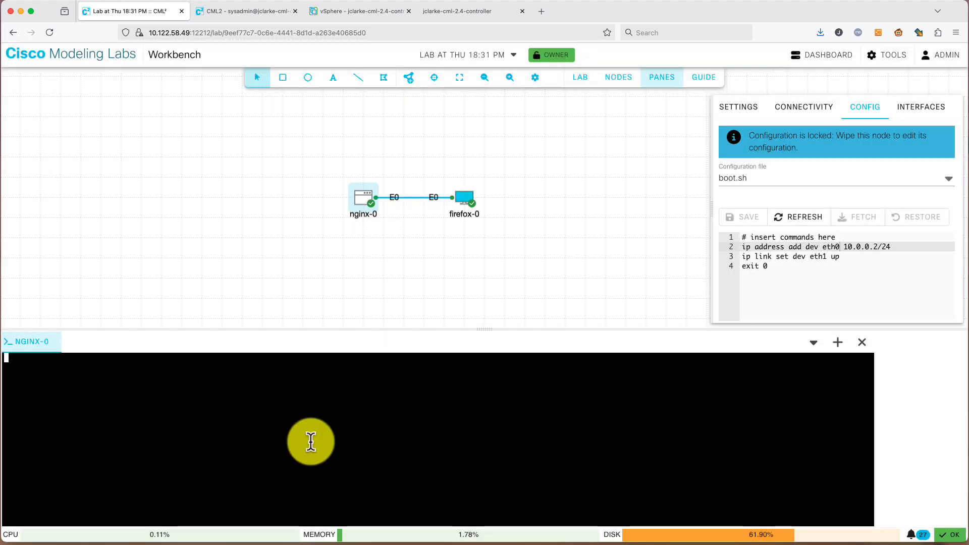
Run ip addr show on nginx-0, showing eth0 with 10.0.0.1/24
key("Return")
key("Return")
type("ip addr show")
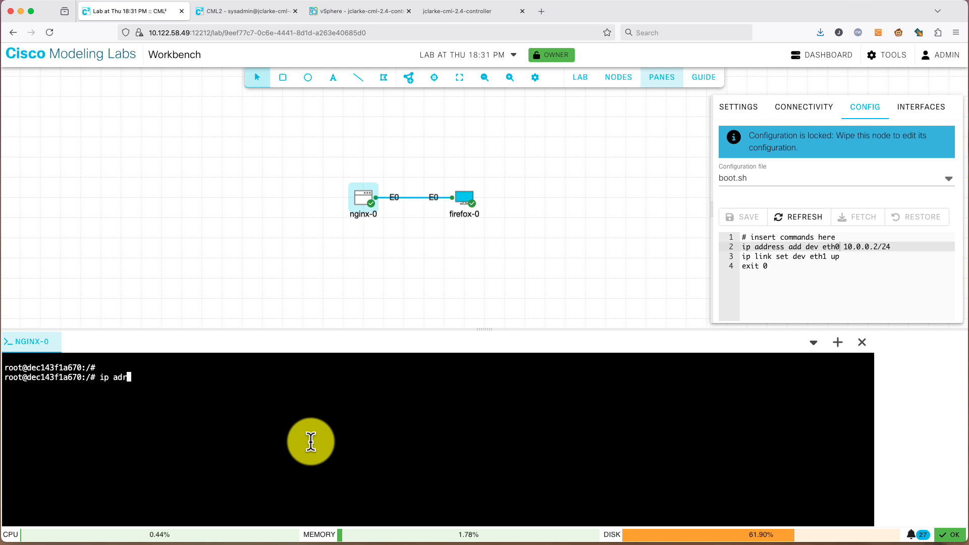
key("Return")
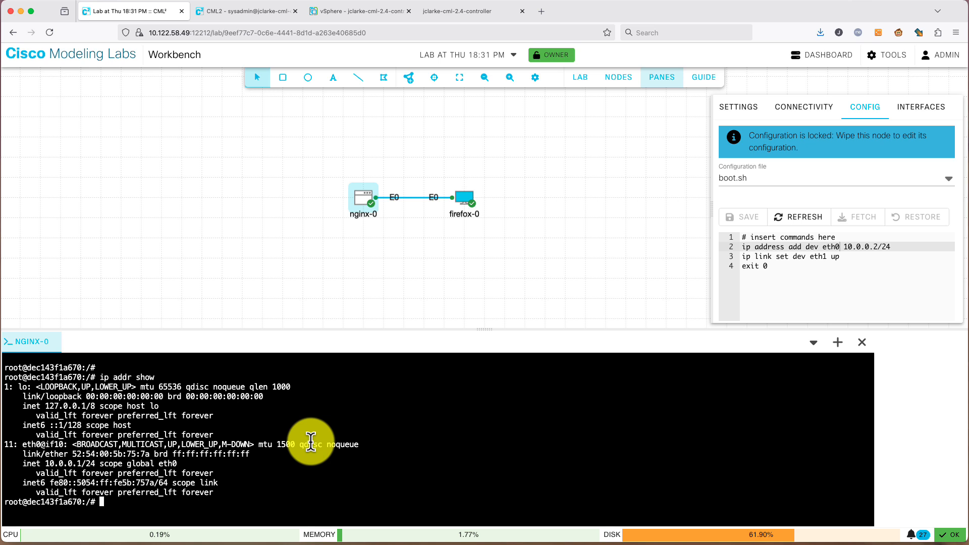
Open a firefox-0 console connected to serial line 1
right_click(465, 200)
left_click(497, 325)
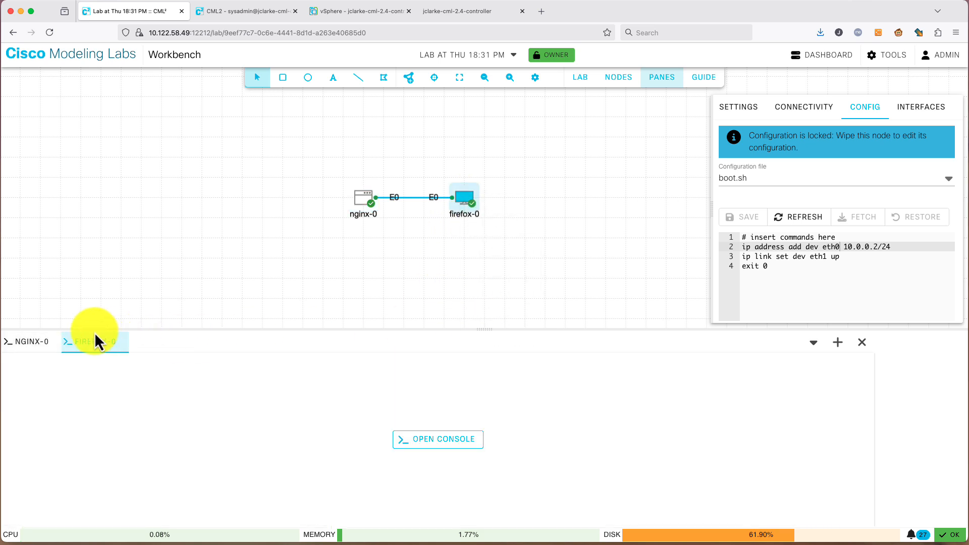
left_click(405, 435)
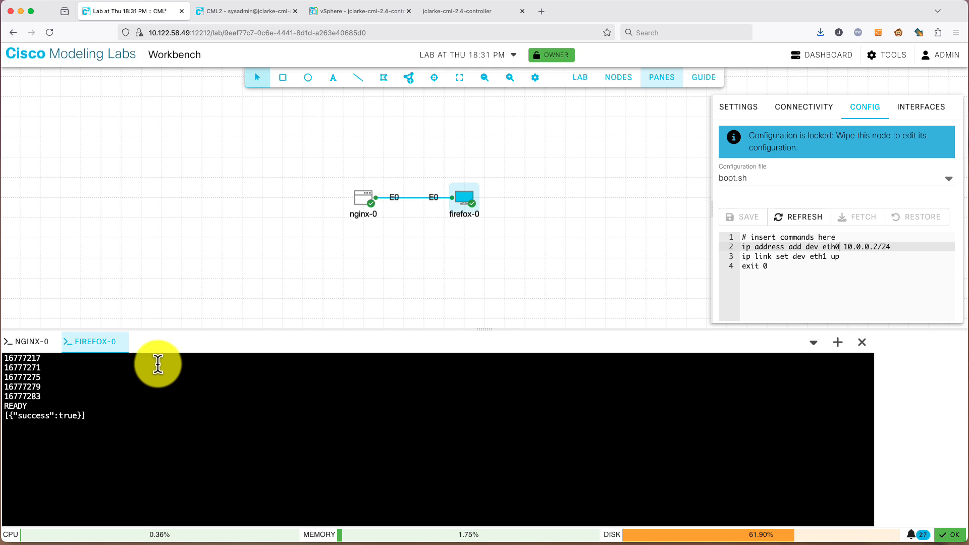
right_click(108, 343)
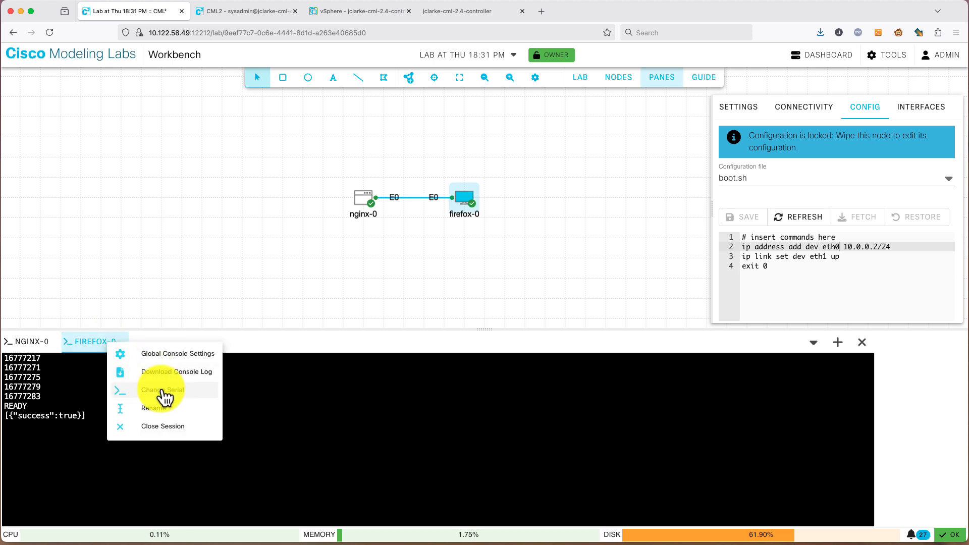
left_click(210, 387)
left_click(490, 286)
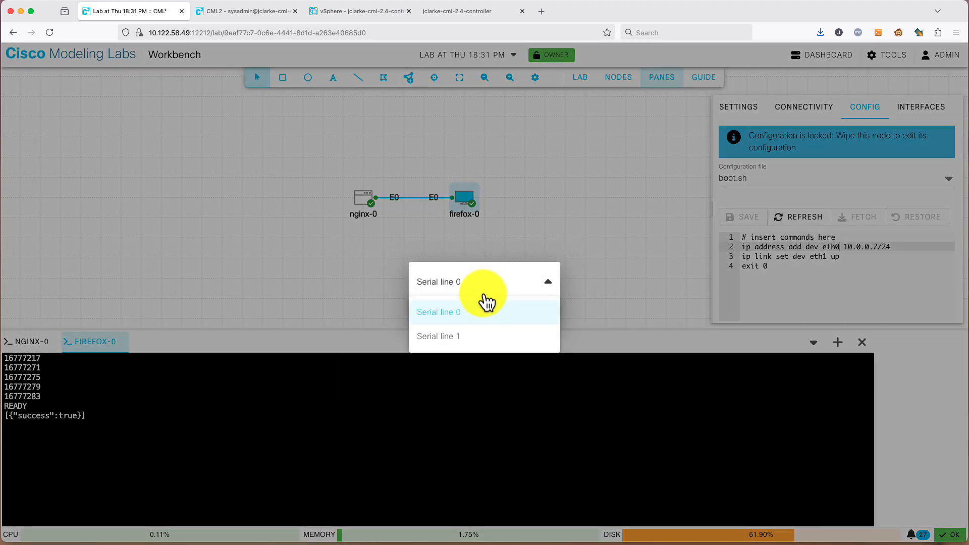
left_click(484, 338)
left_click(539, 313)
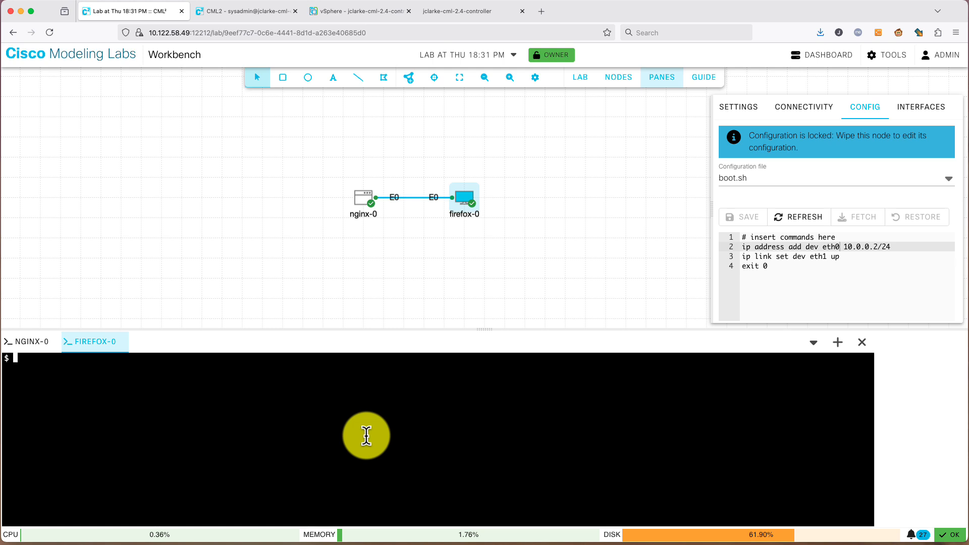
Run ip addr show (eth0 10.0.0.2/24), ping 10.0.0.1, and try sudo -E -s
type("ip addr show")
key("Return")
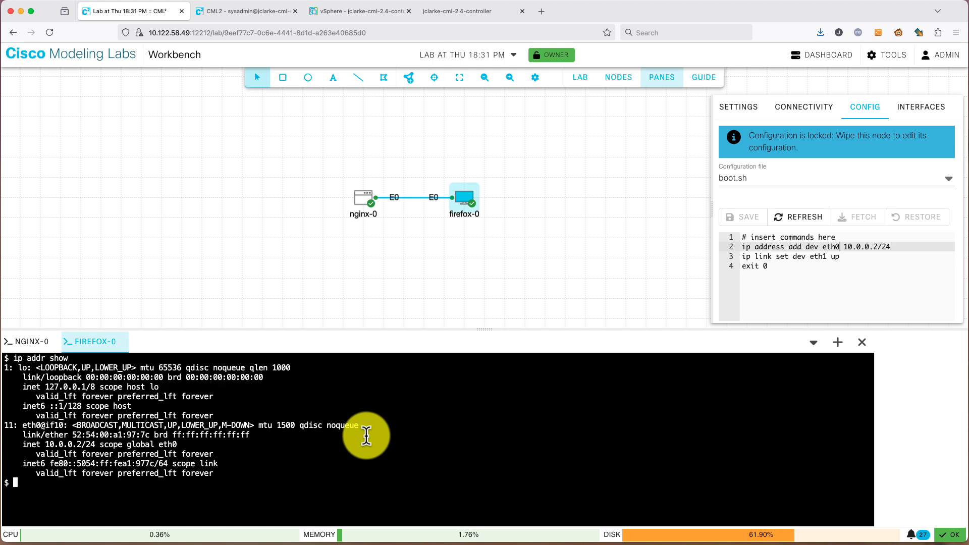
type("ping 10.0.0.1")
key("Return")
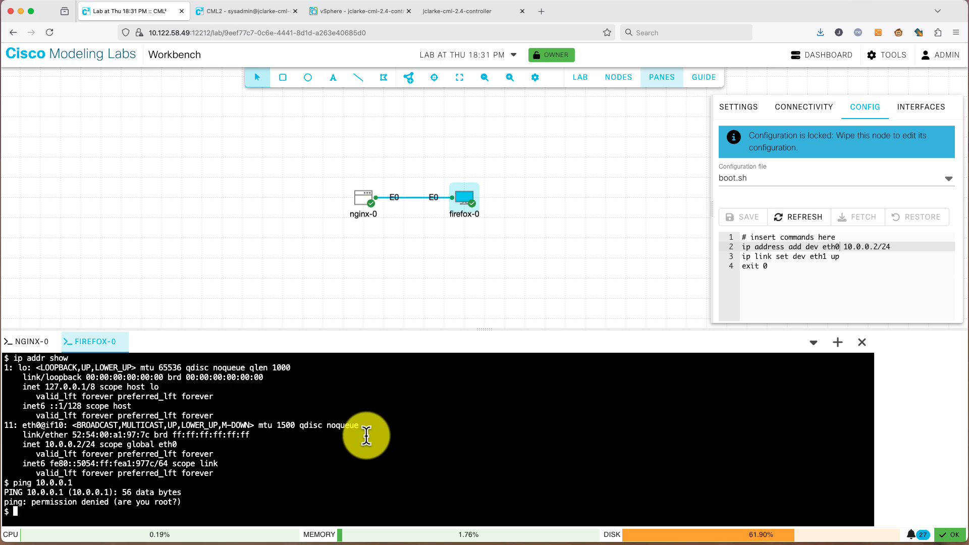
type("sudo -E -s")
key("Return")
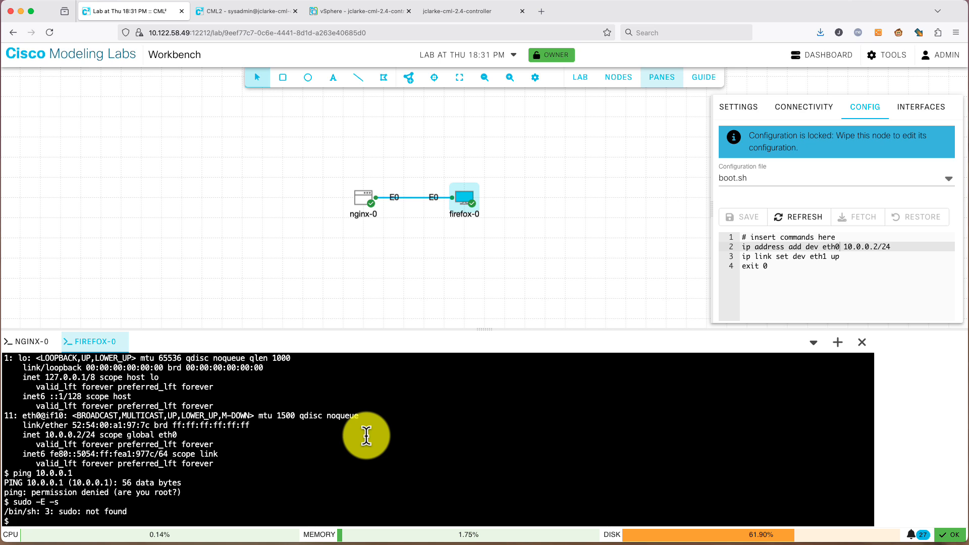
From the nginx-0 console ping 10.0.0.2 and stop it after 2 replies with 0% loss
left_click(29, 343)
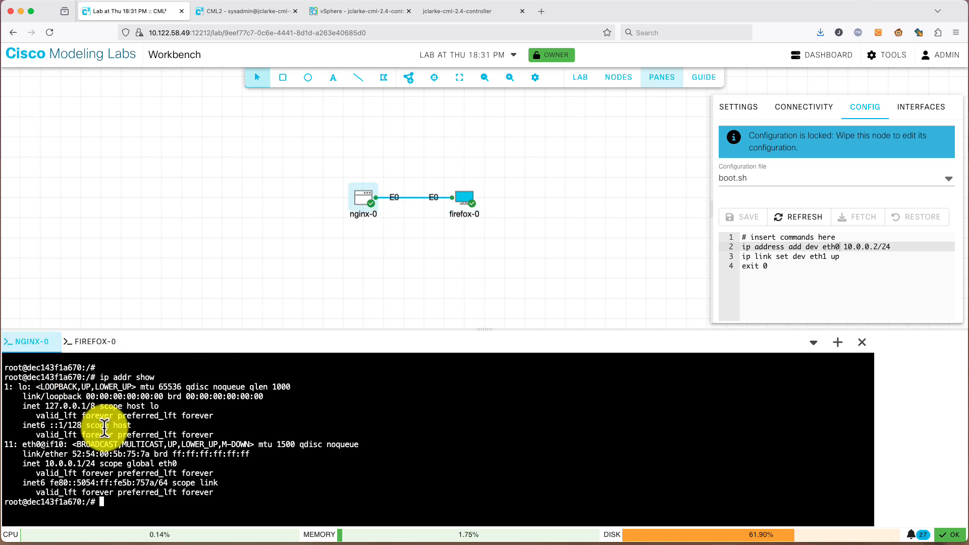
type("ping 10.0.0.2")
key("Return")
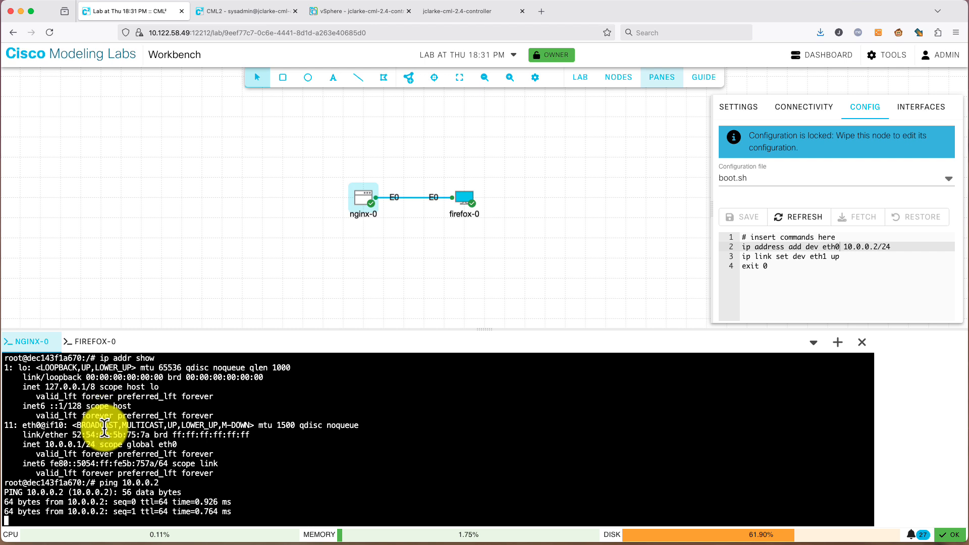
key("ctrl+c")
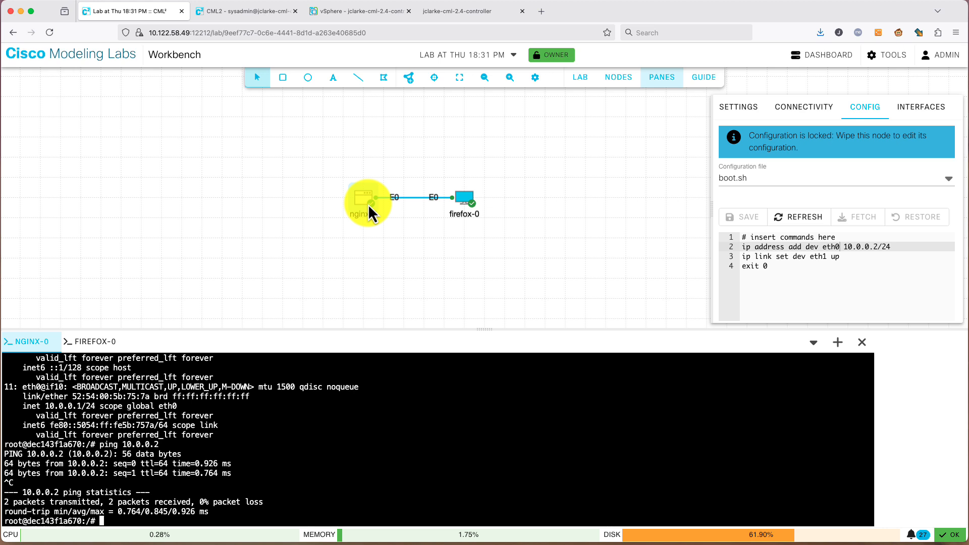
Open a VNC desktop session for firefox-0 and enlarge its pane
right_click(465, 201)
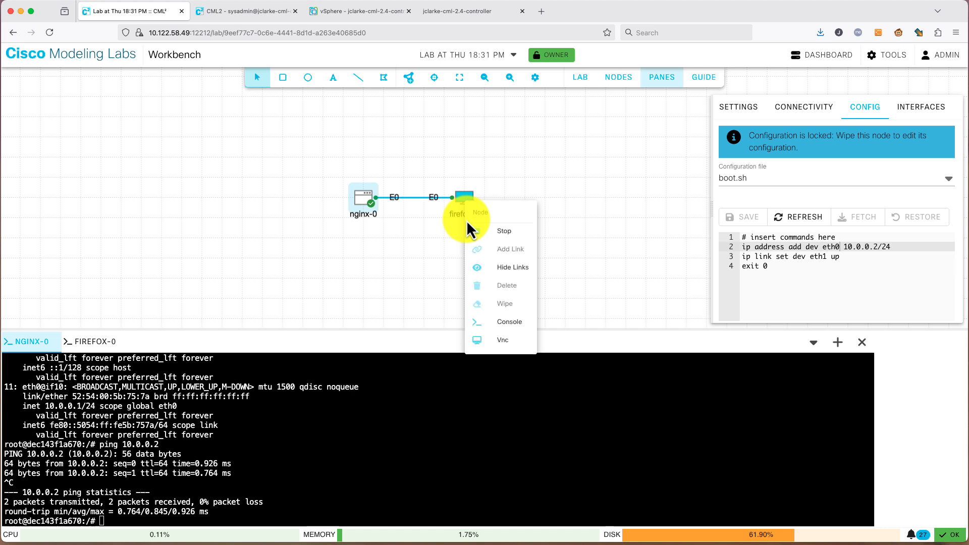
left_click(503, 340)
left_click(426, 447)
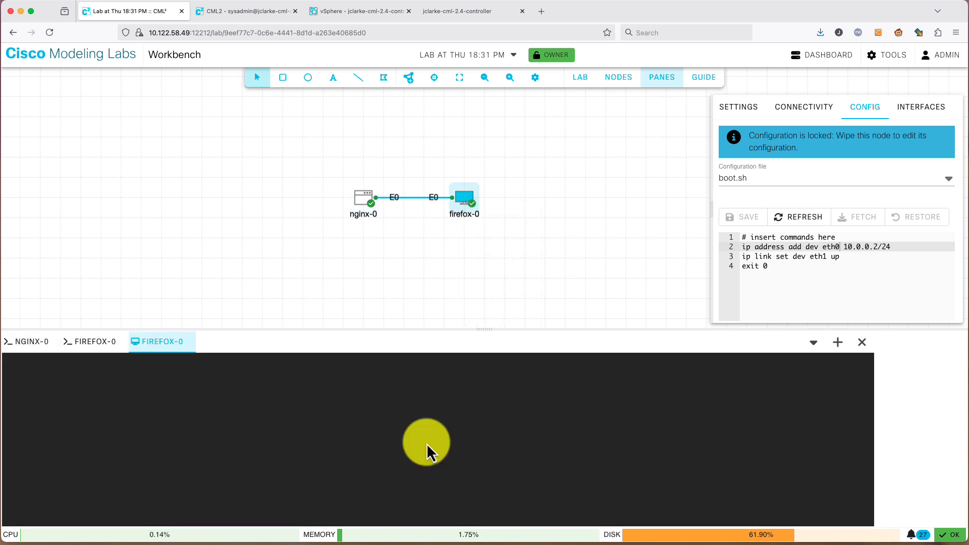
left_click_drag(482, 331, 467, 104)
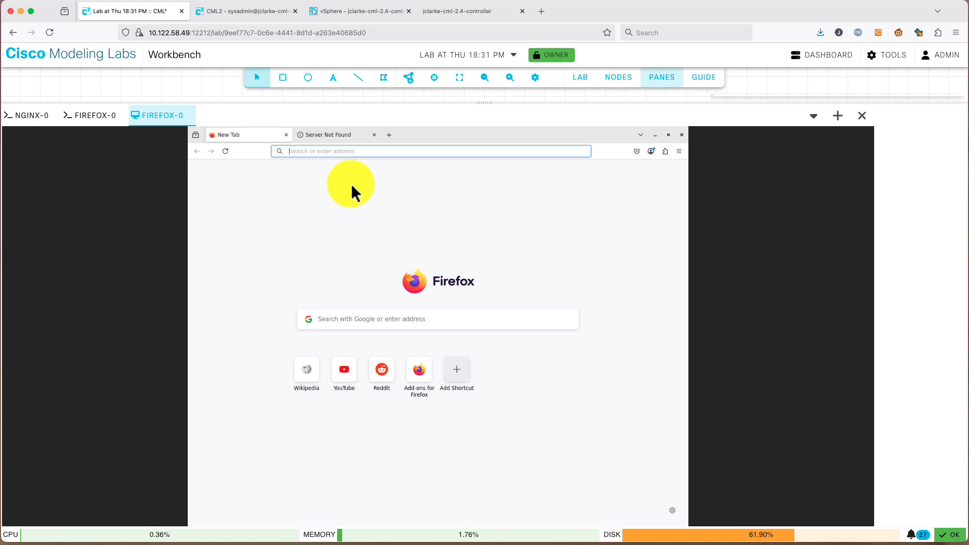
Load 10.0.0.1 in Firefox to show the 'Welcome to nginx!' page
left_click(335, 150)
type("10.0.0.1")
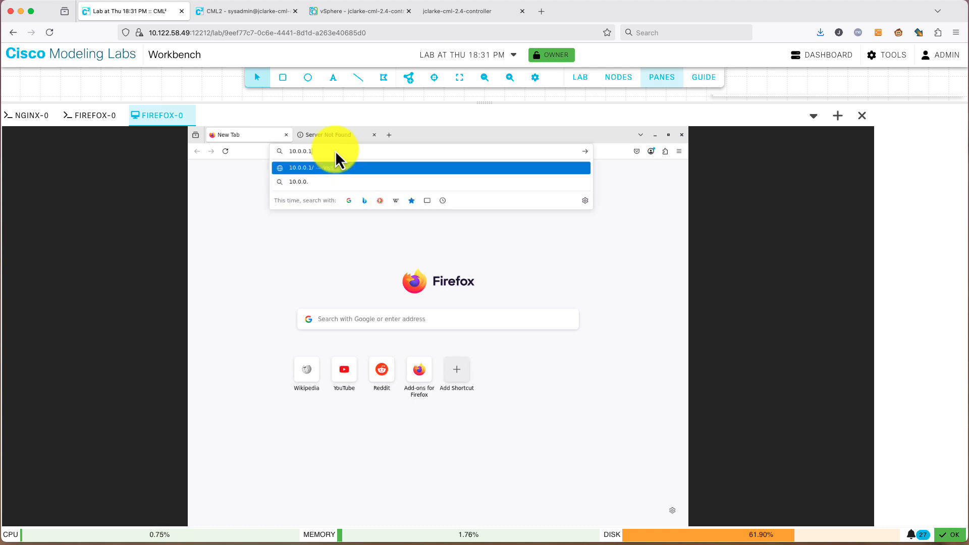
key("Return")
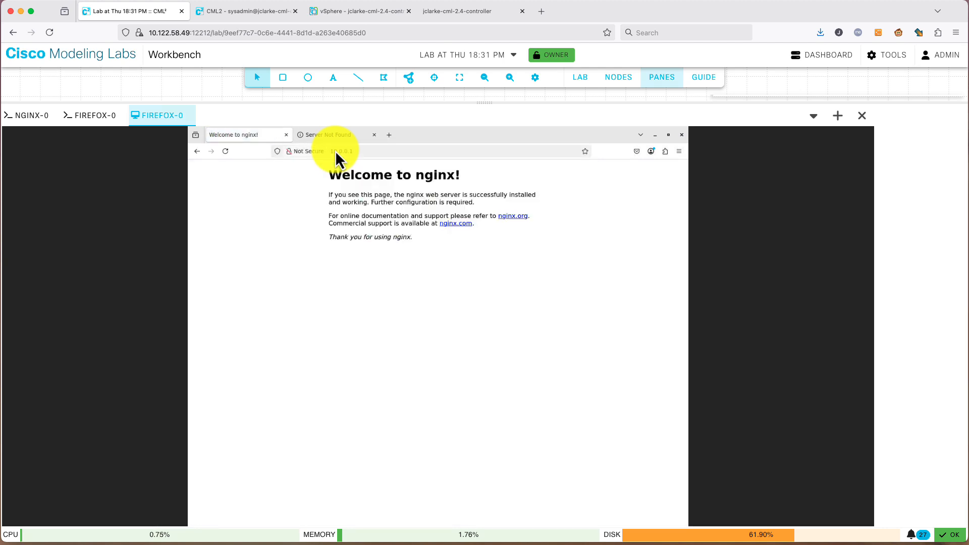